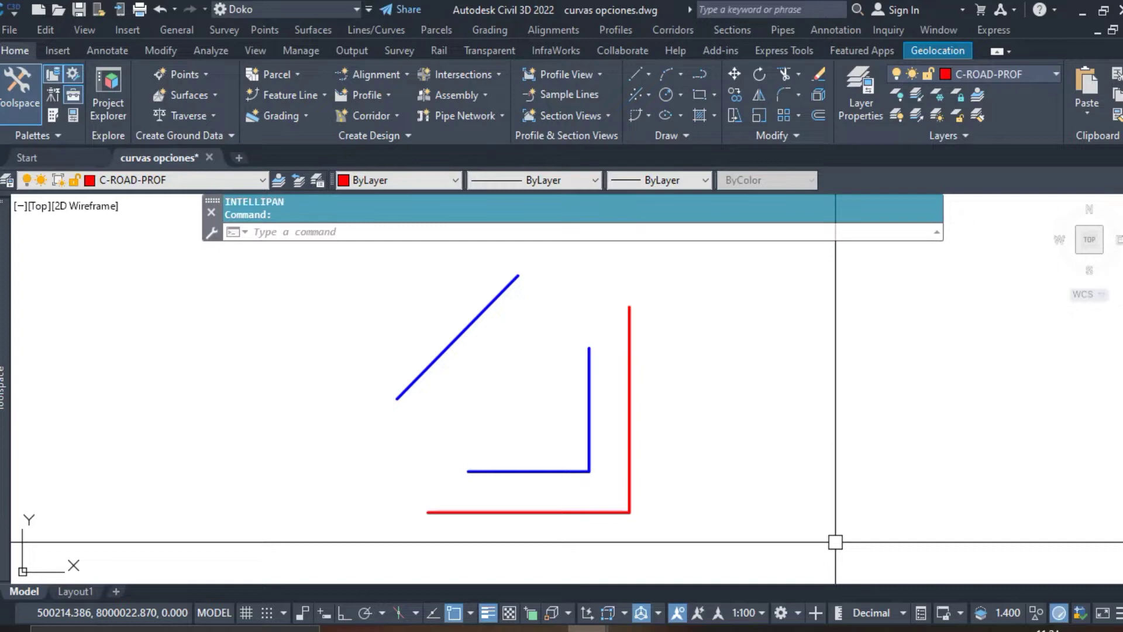
Step: Check the elevation of the two blue polylines in their properties
left_click(538, 490)
left_click(419, 360)
right_click(503, 409)
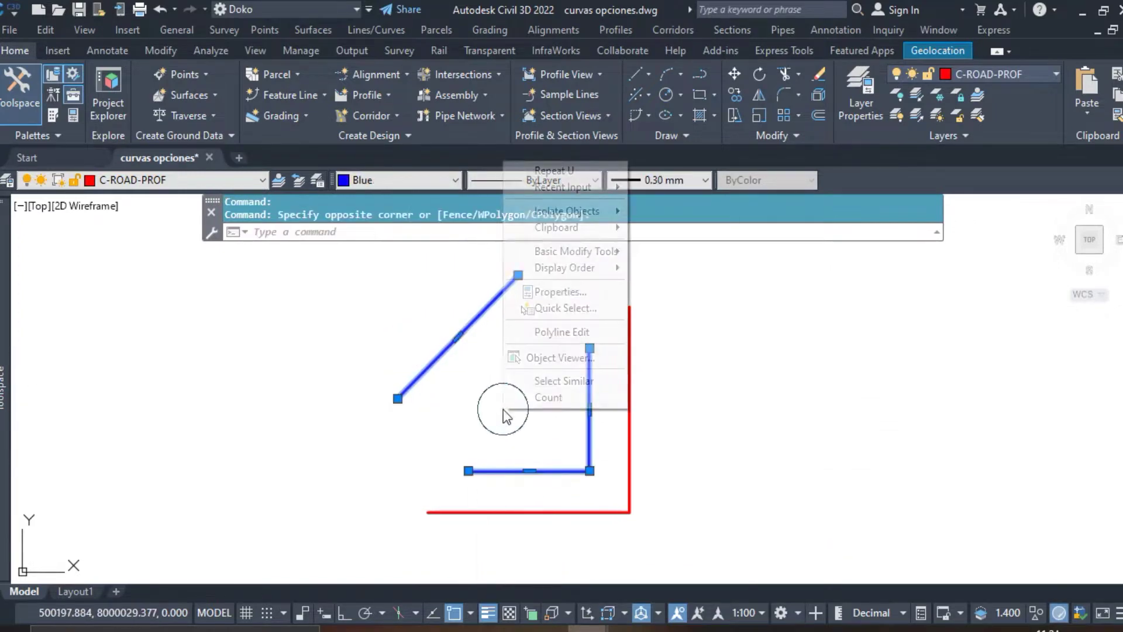
left_click(547, 291)
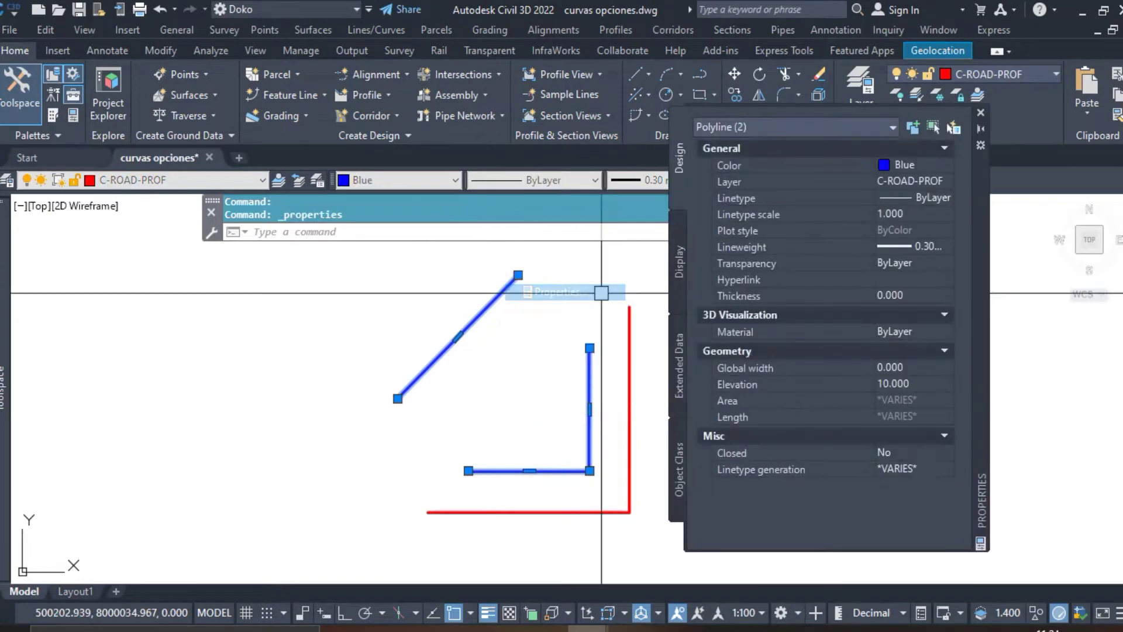
left_click(901, 385)
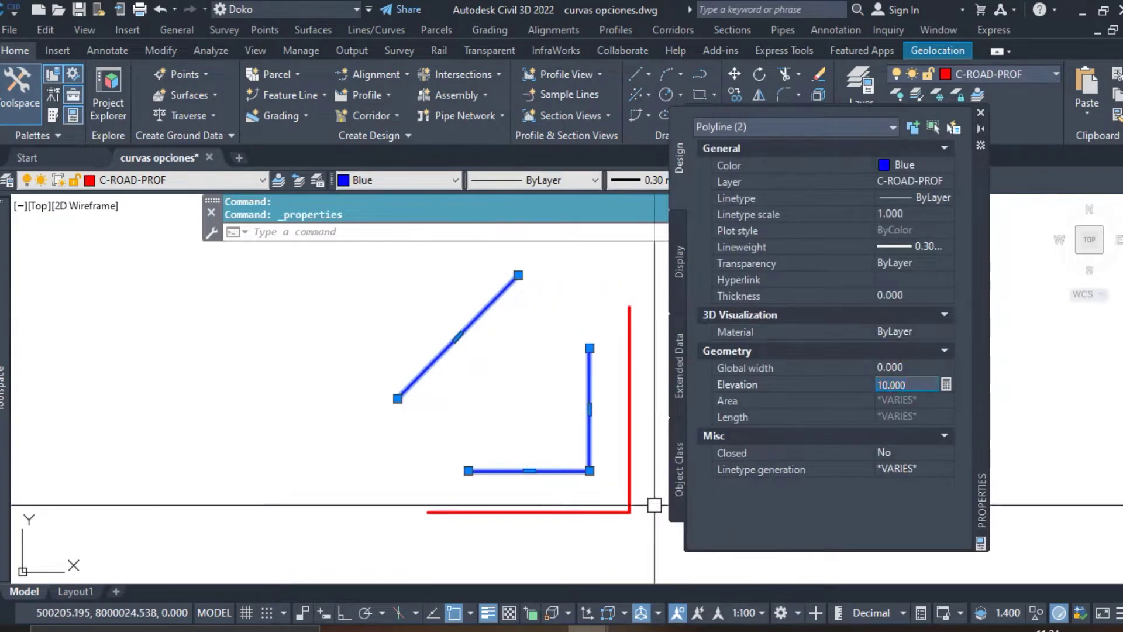
Step: Check the elevation of the red polyline, then close its properties and clear the selection
key("Escape")
left_click(576, 532)
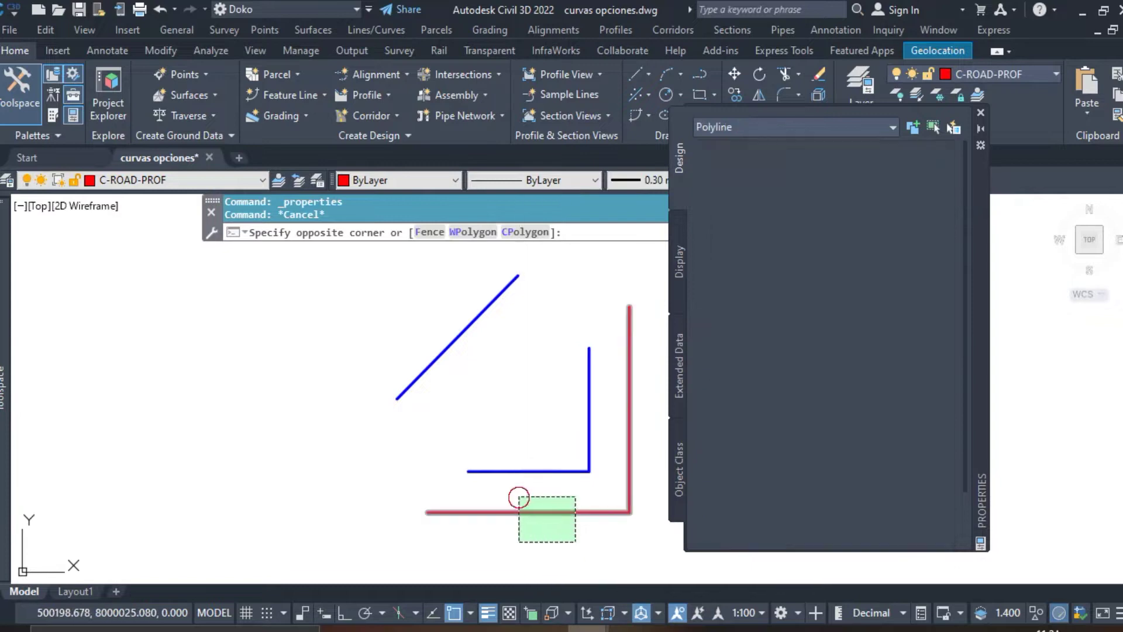
left_click(519, 498)
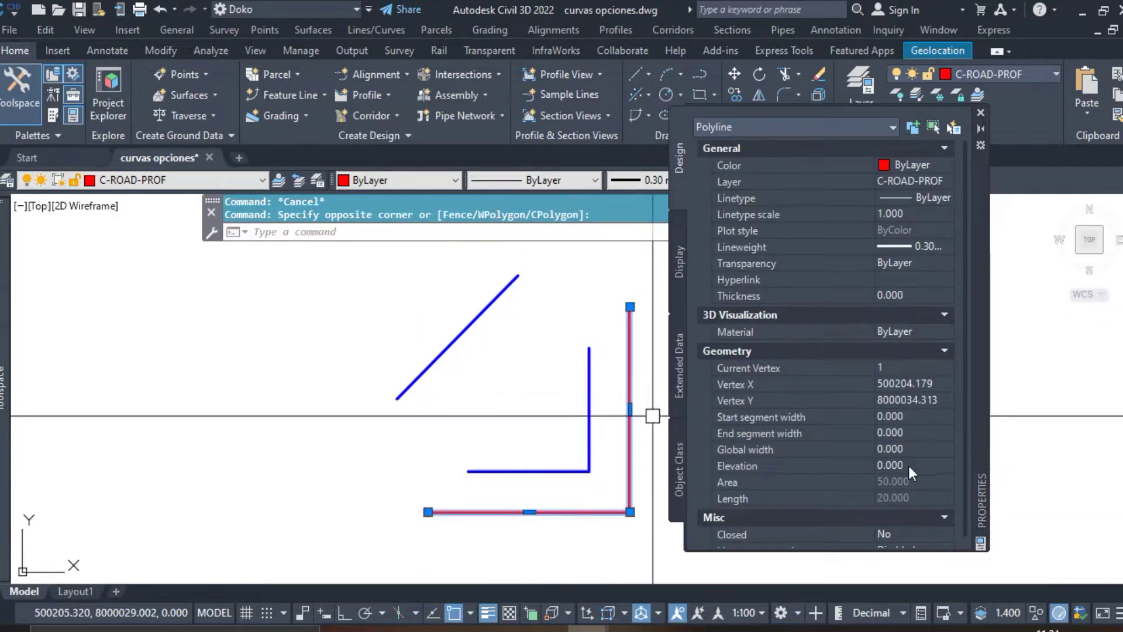
left_click(980, 113)
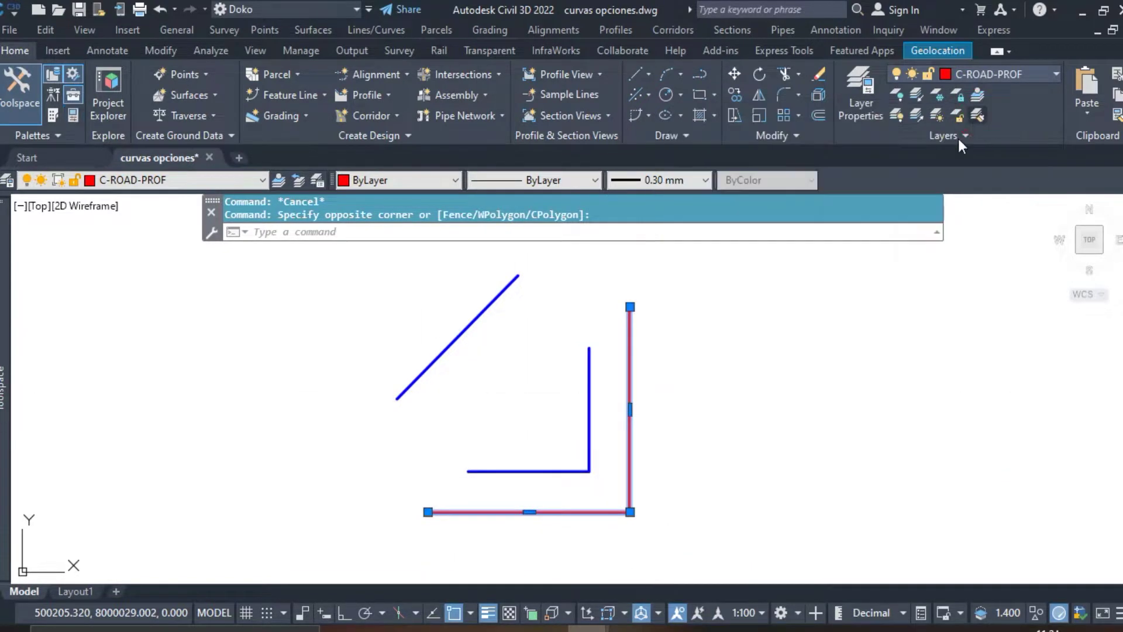
key("Escape")
Step: Open the Add Contour Data settings from the definition of surface 1
mouse_move(4, 351)
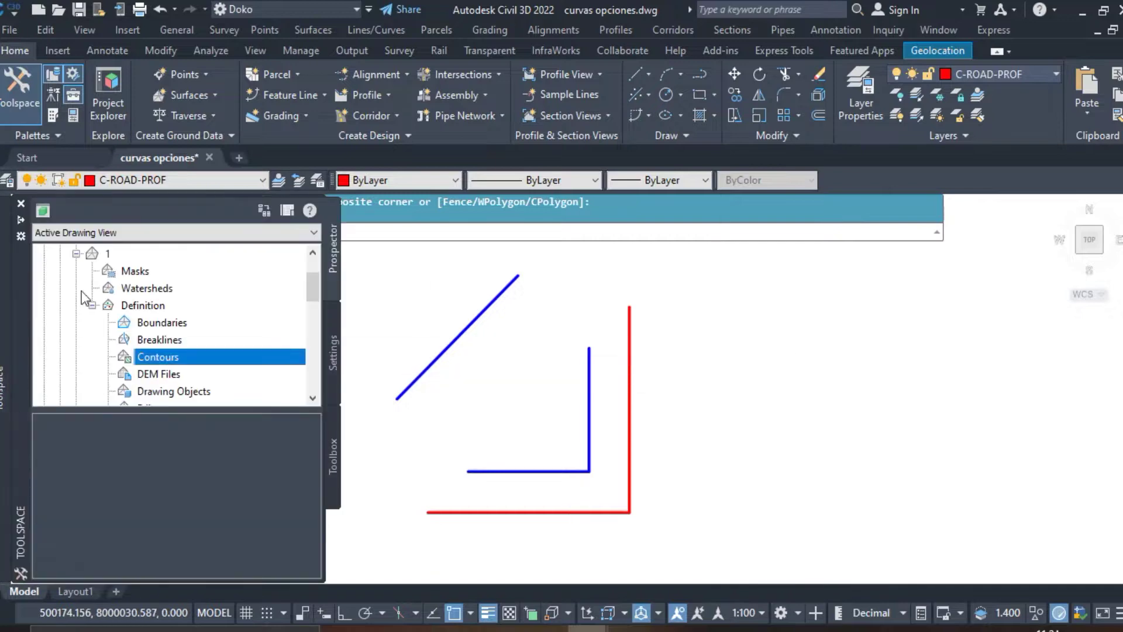
left_click(77, 254)
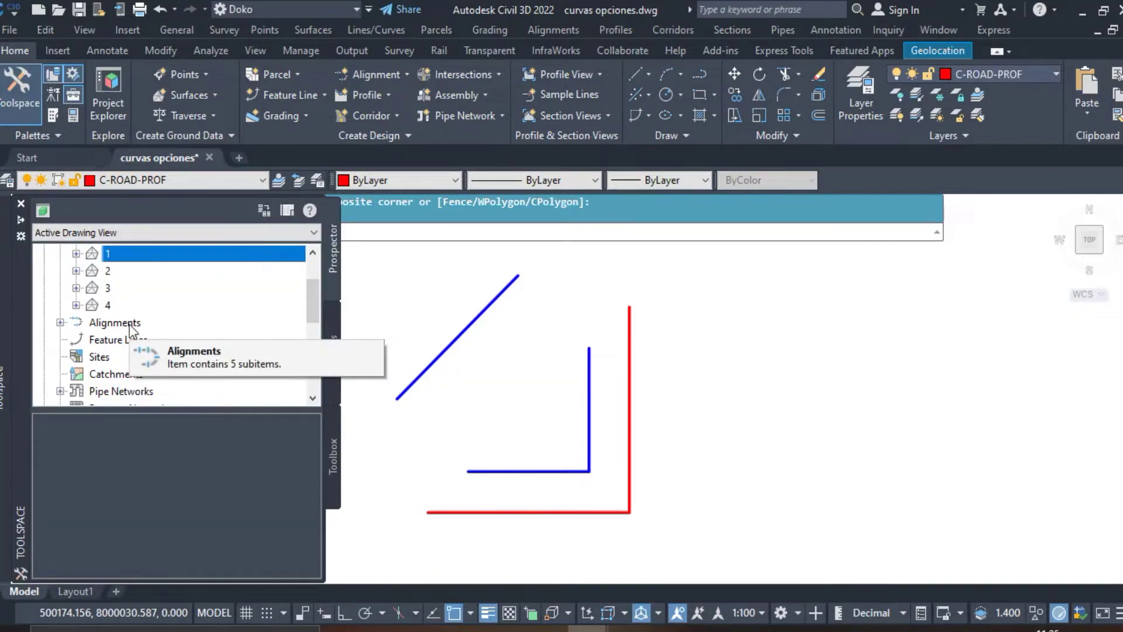
left_click(76, 254)
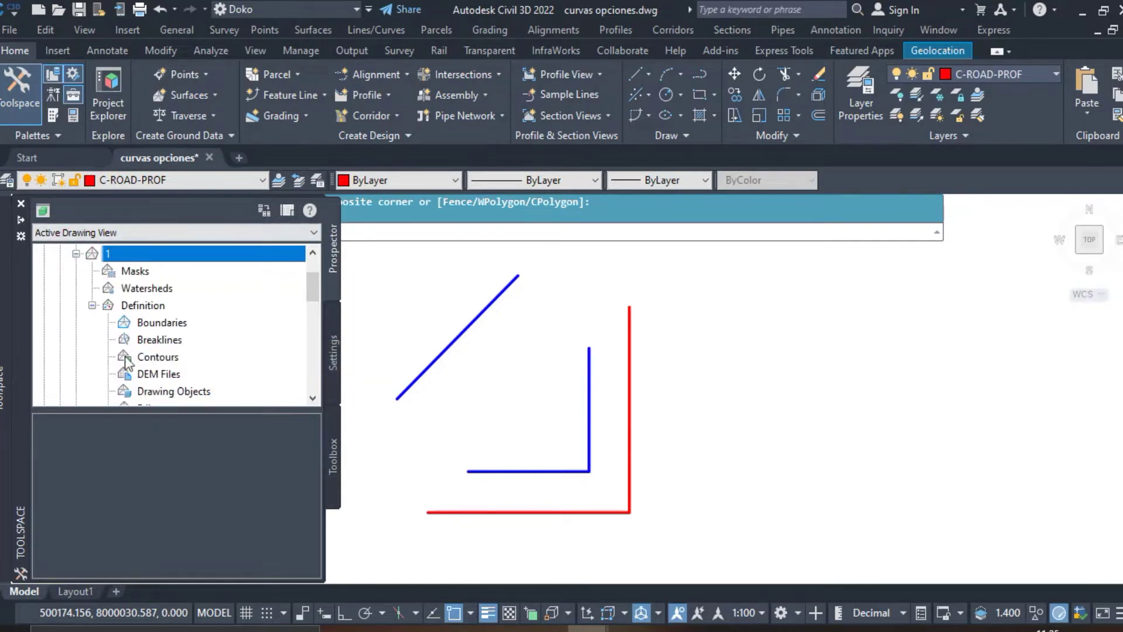
left_click(145, 305)
left_click(169, 358)
right_click(169, 359)
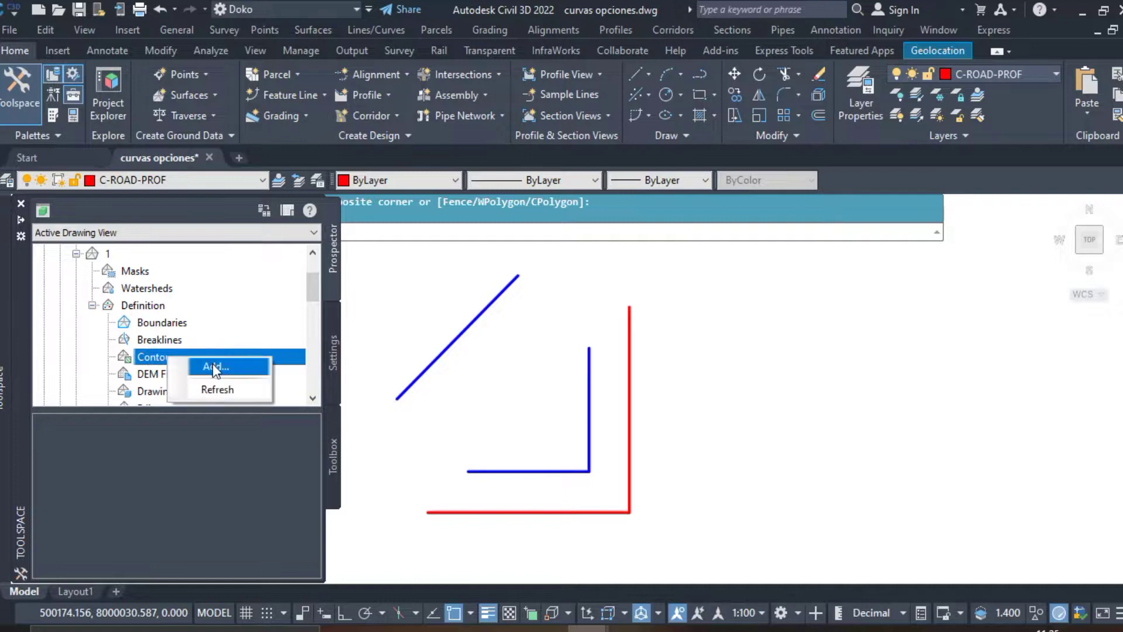
left_click(212, 368)
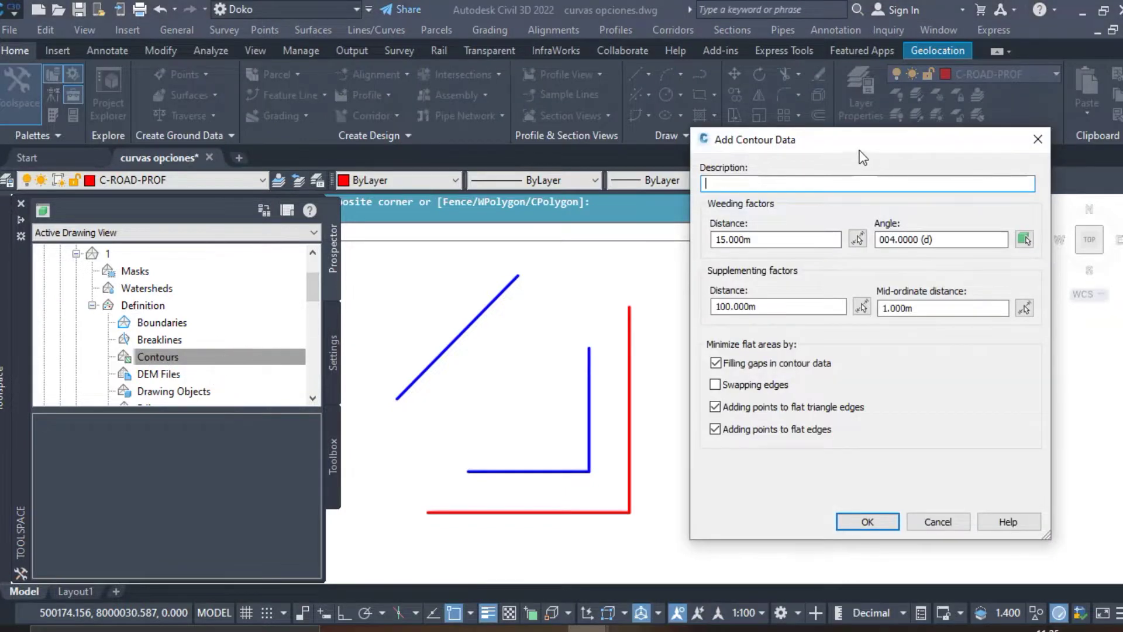
left_click_drag(858, 140, 543, 153)
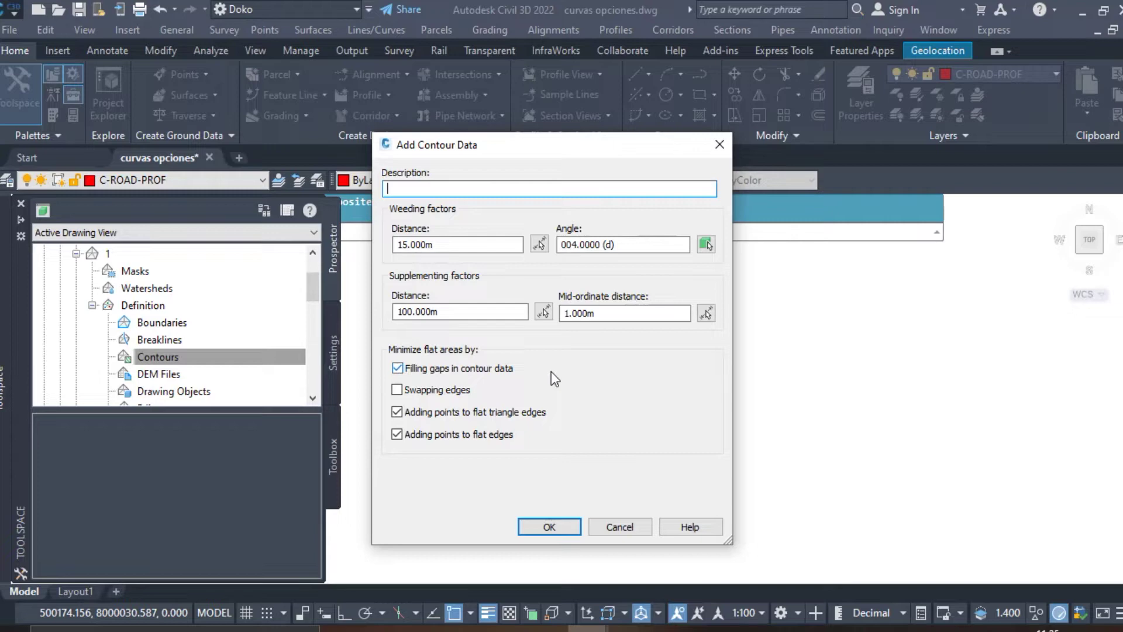
Step: Consult the help on the supplementing factors and the options for minimizing flat areas in contour data
left_click(691, 526)
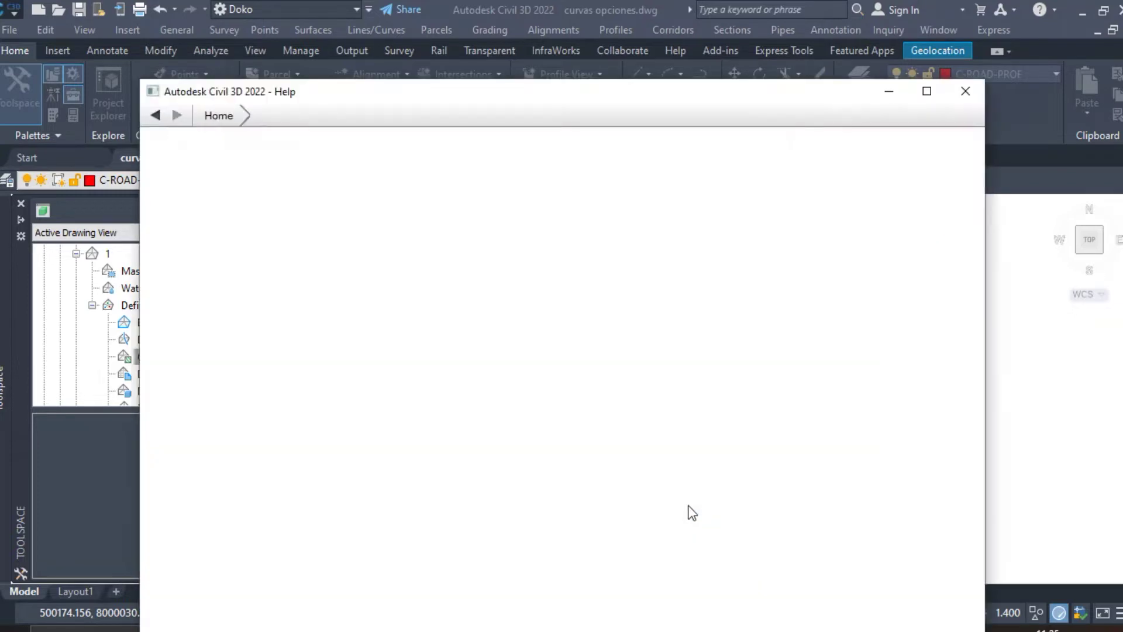
scroll(467, 375, "down", 5)
scroll(466, 376, "down", 4)
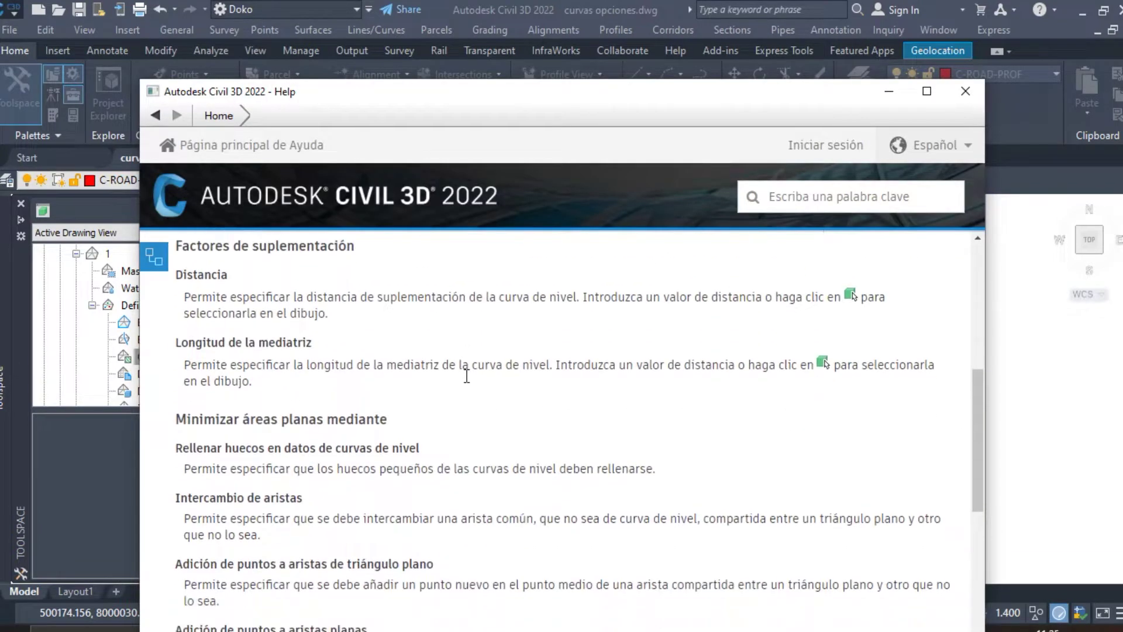
scroll(309, 340, "up", 1)
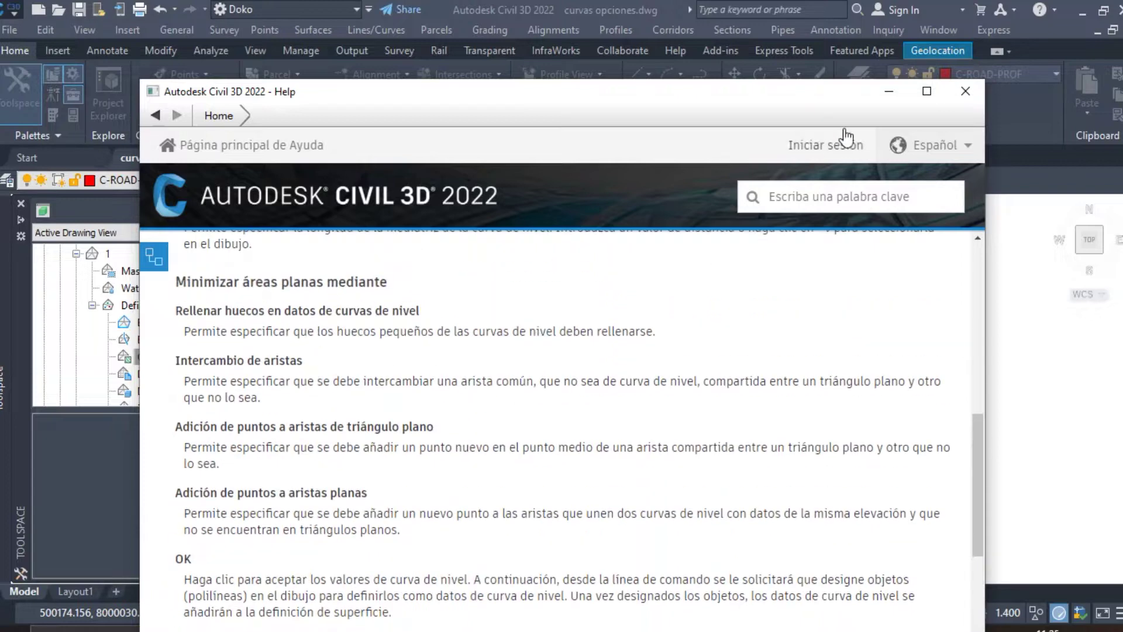
left_click(891, 95)
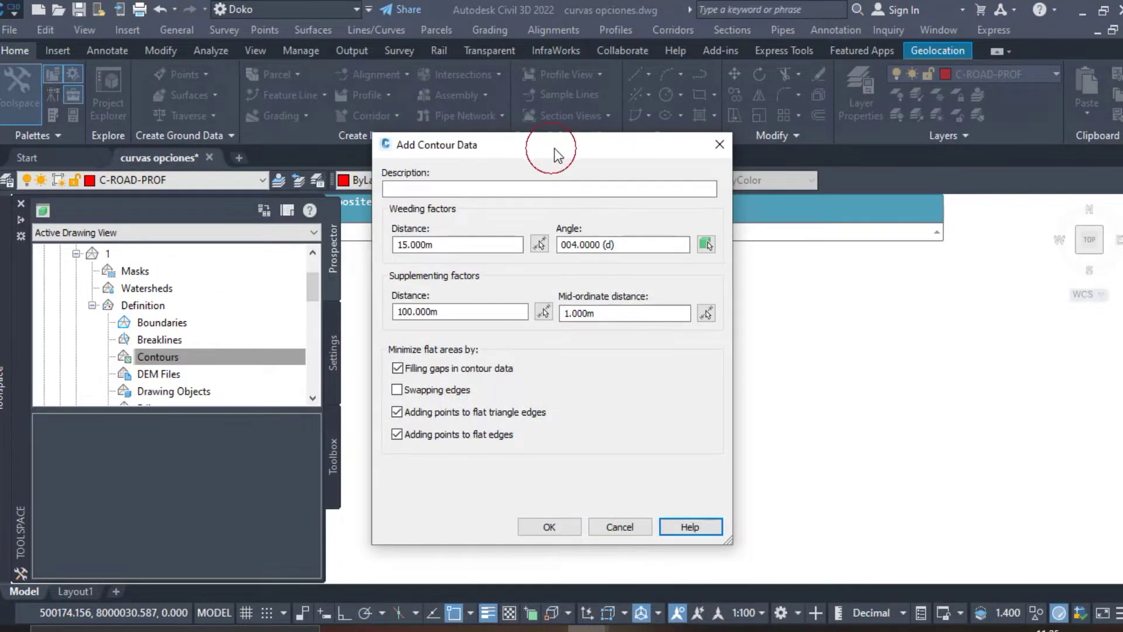
Step: Turn off filling gaps in contour data and add the two blue polylines and the red polyline as contours to surface 1
left_click_drag(554, 155, 913, 143)
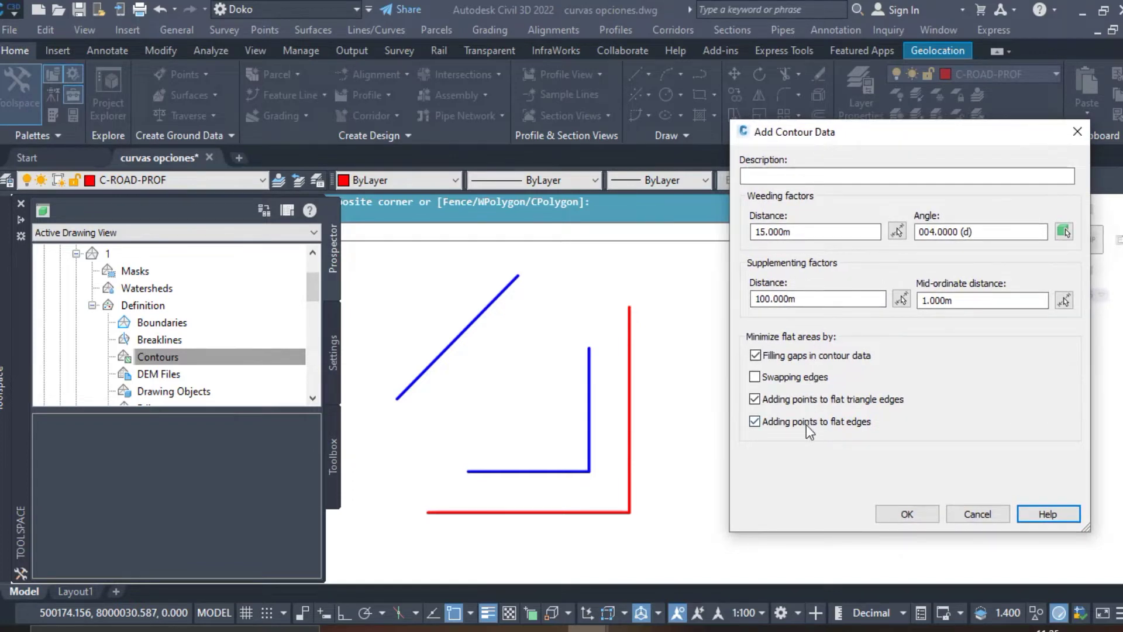
left_click(783, 358)
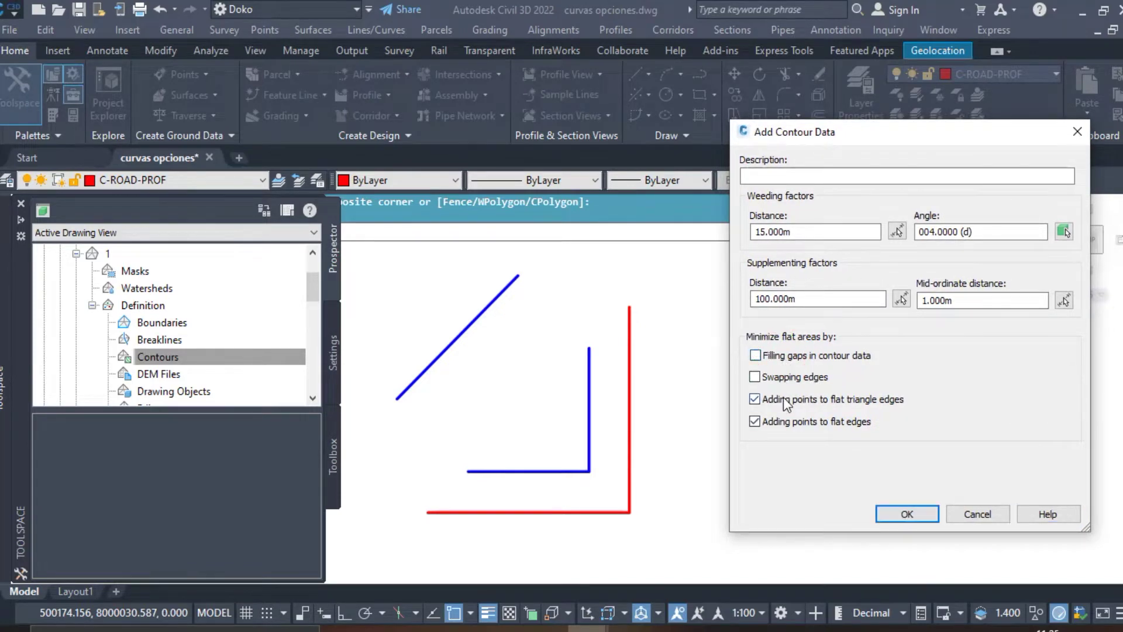
left_click(903, 515)
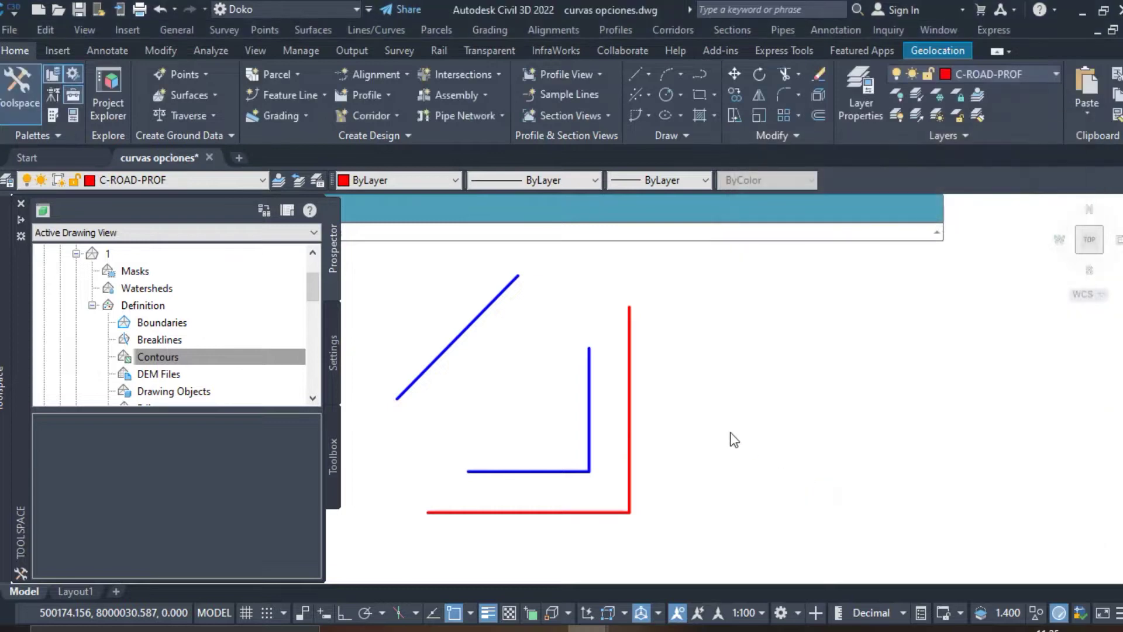
left_click(675, 468)
left_click(391, 289)
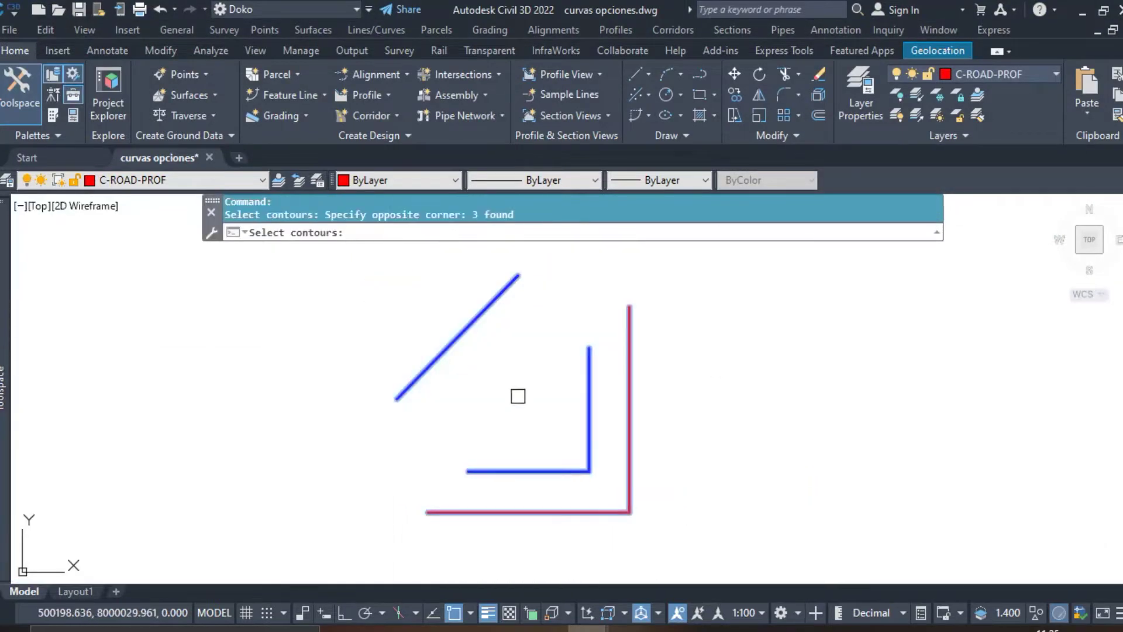
key("Return")
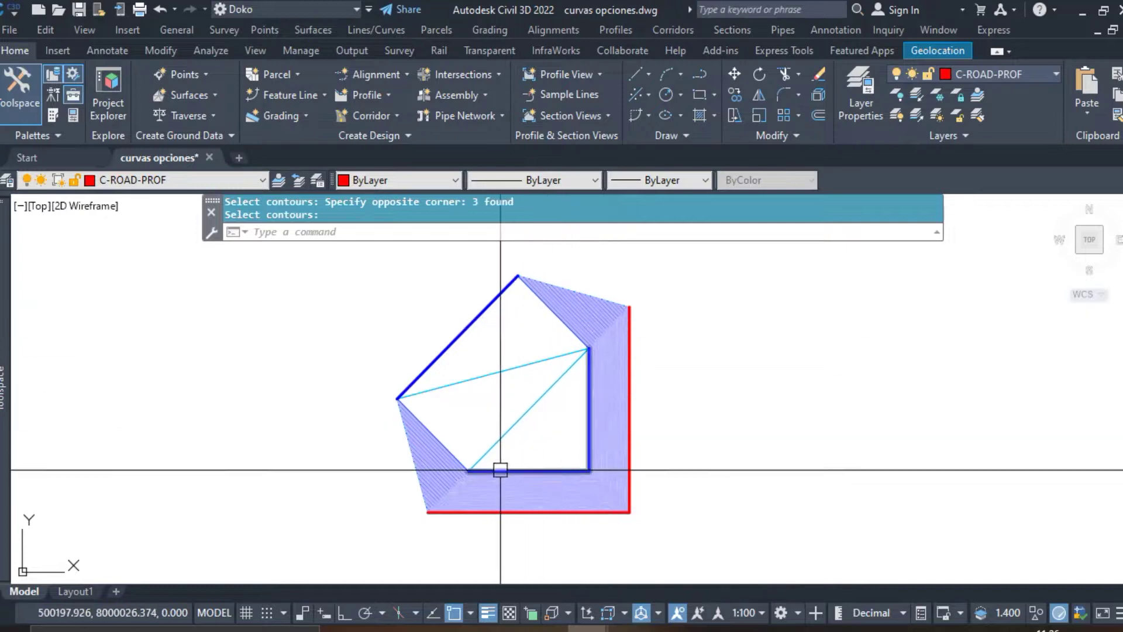
Step: Inspect the triangulated surface in 3D with the Object Viewer, orbiting around its flat area and slopes
scroll(594, 472, "up", 6)
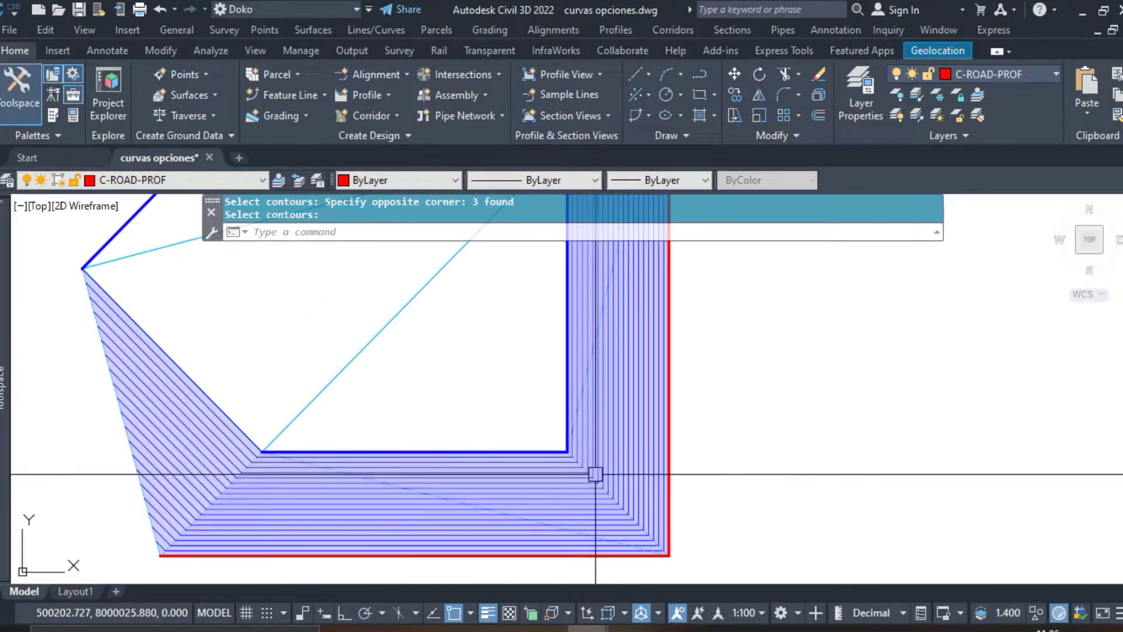
key("Return")
left_click(609, 445)
right_click(609, 448)
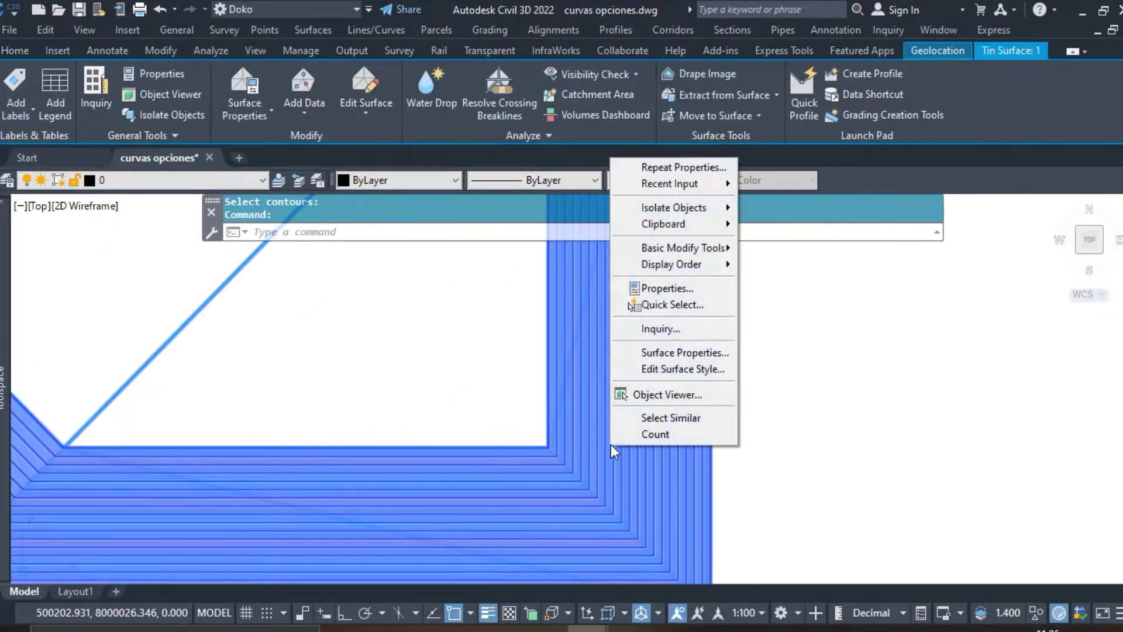
left_click(651, 396)
scroll(585, 427, "down", 2)
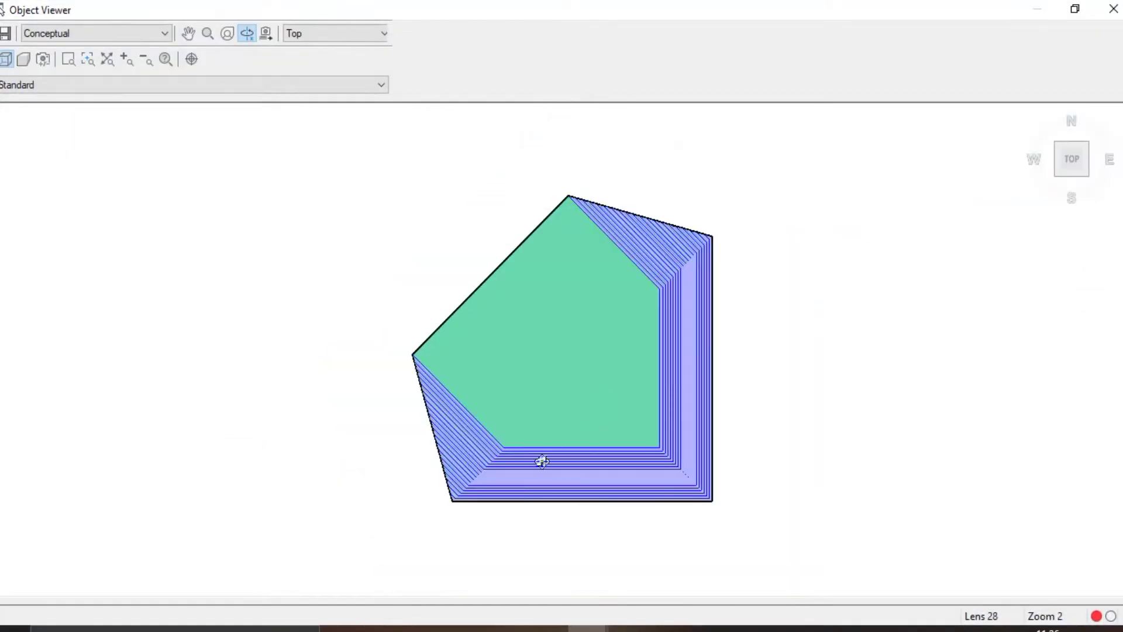
left_click_drag(542, 459, 488, 286)
scroll(537, 388, "down", 3)
left_click_drag(536, 389, 595, 306)
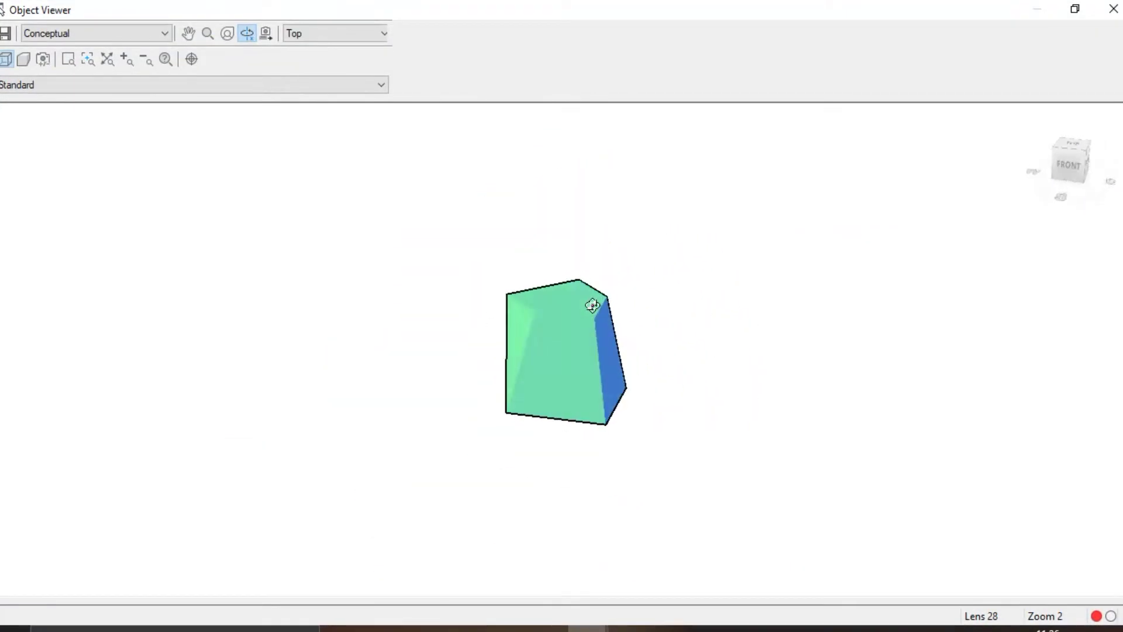
scroll(594, 346, "up", 3)
mouse_move(594, 346)
left_mouse_down()
mouse_move(518, 375)
mouse_move(577, 416)
mouse_move(524, 416)
mouse_move(559, 426)
left_mouse_up()
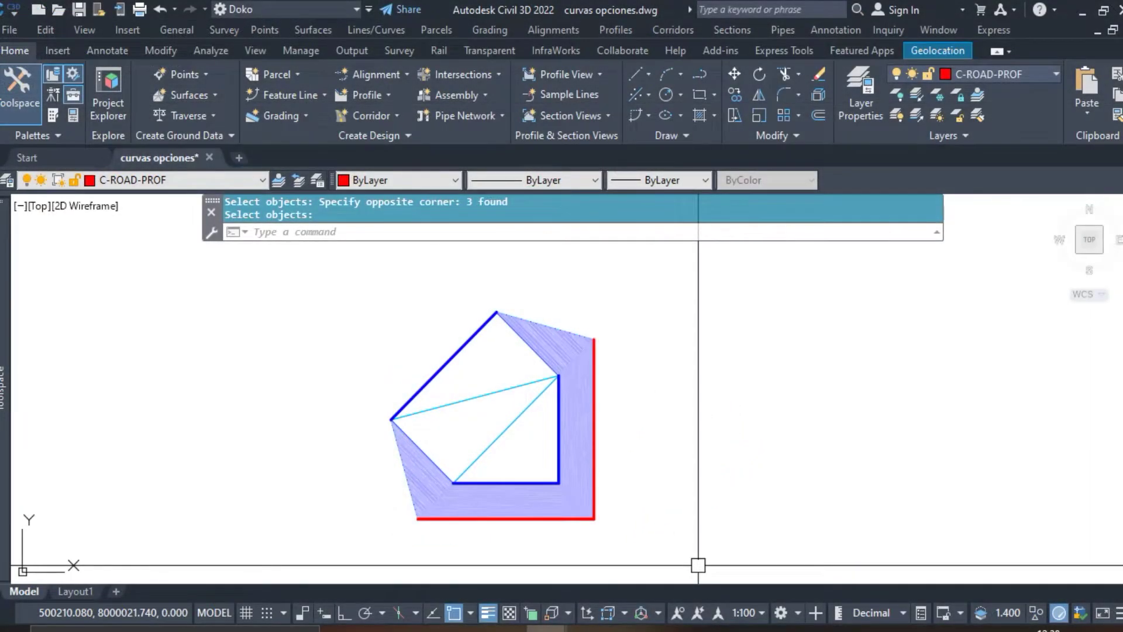
Step: Copy the red polyline and the two blue polylines about 17 m to the right of the surface
type("xx")
key("Return")
left_click(575, 523)
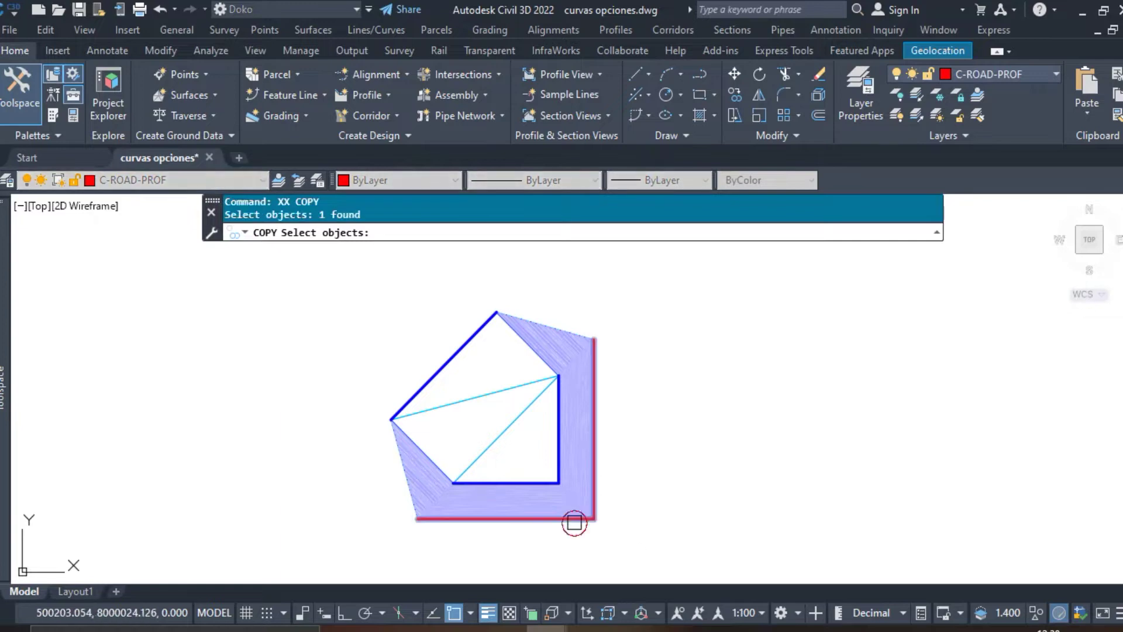
left_click(547, 484)
left_click(441, 369)
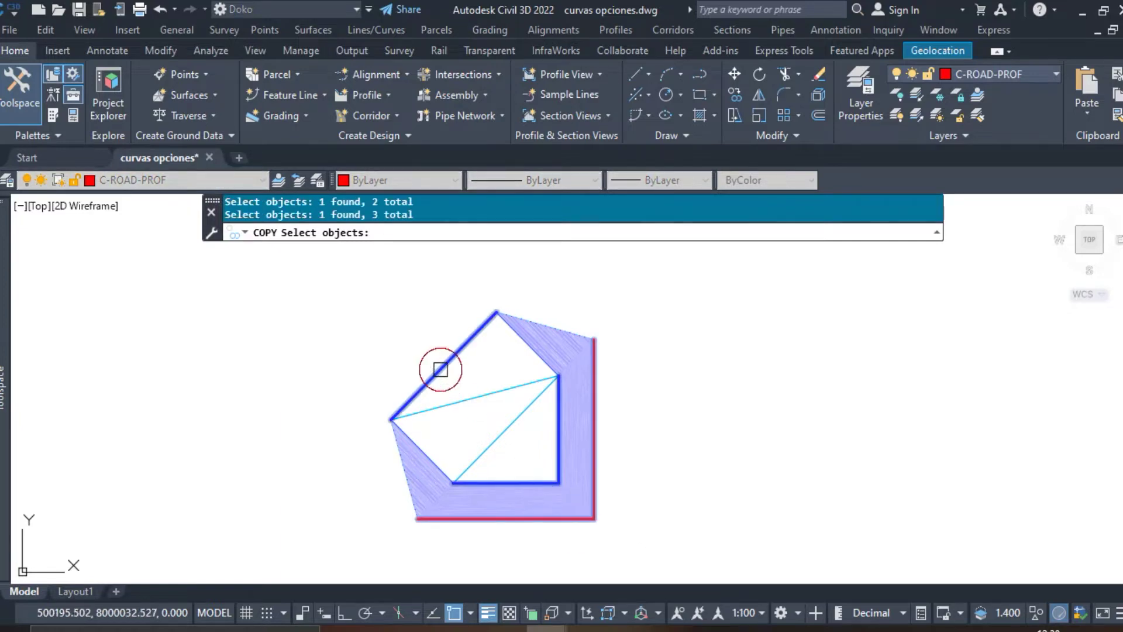
key("Return")
left_click(528, 568)
left_click(822, 562)
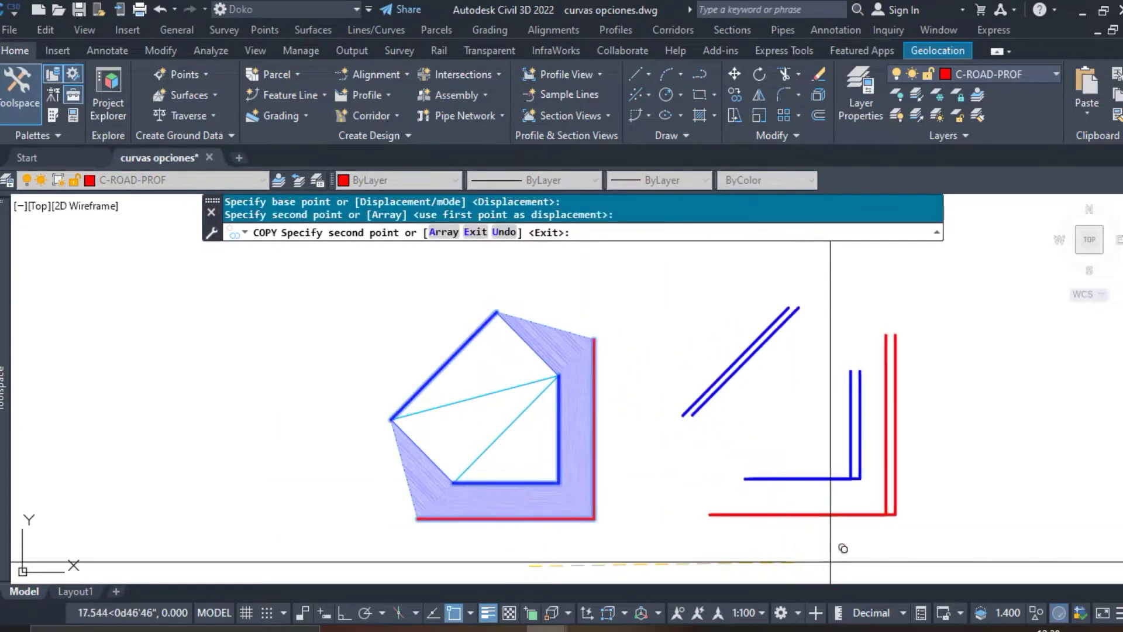
key("Escape")
middle_click_drag(905, 529, 790, 532)
Step: Review the help entry on filling gaps in contour data (Rellenar huecos en datos de curvas de nivel)
mouse_move(546, 629)
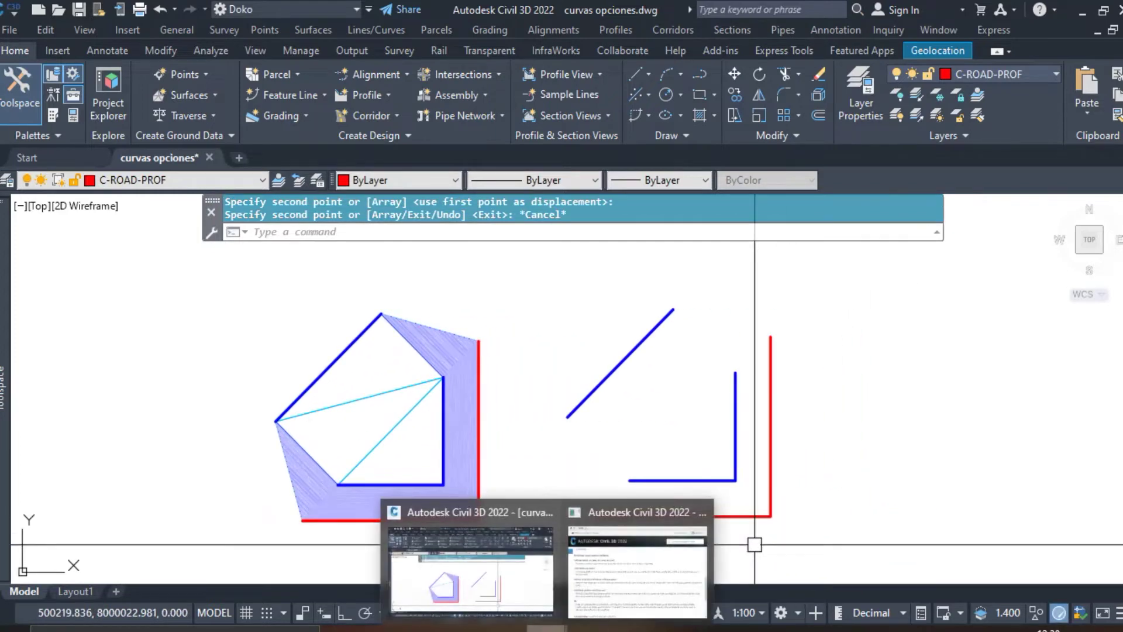
left_click(597, 581)
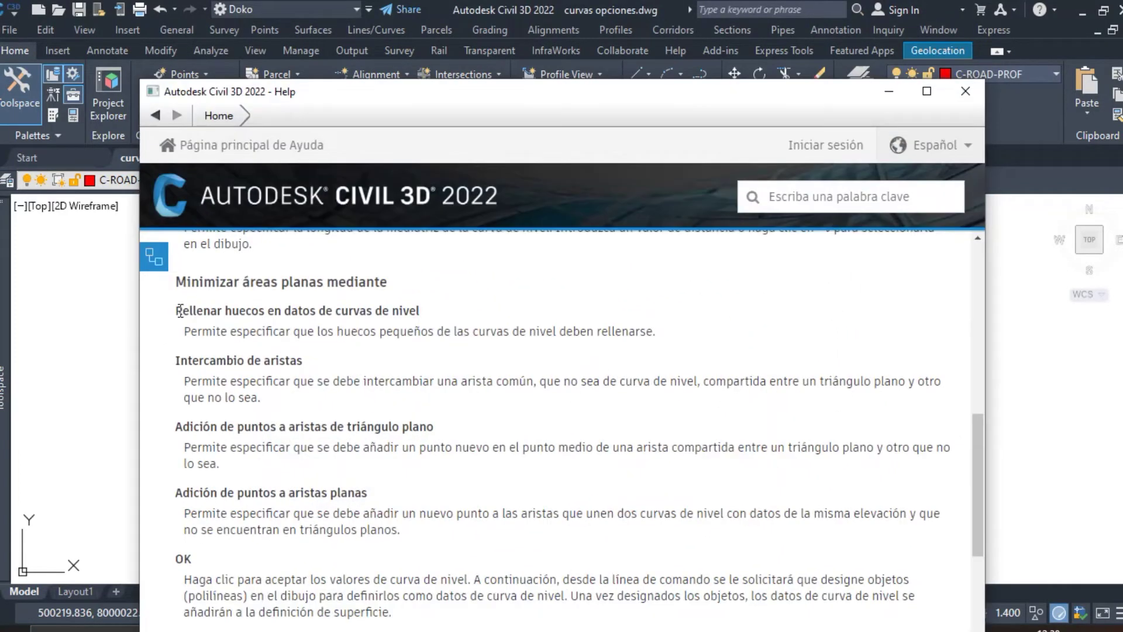
left_click_drag(180, 310, 413, 310)
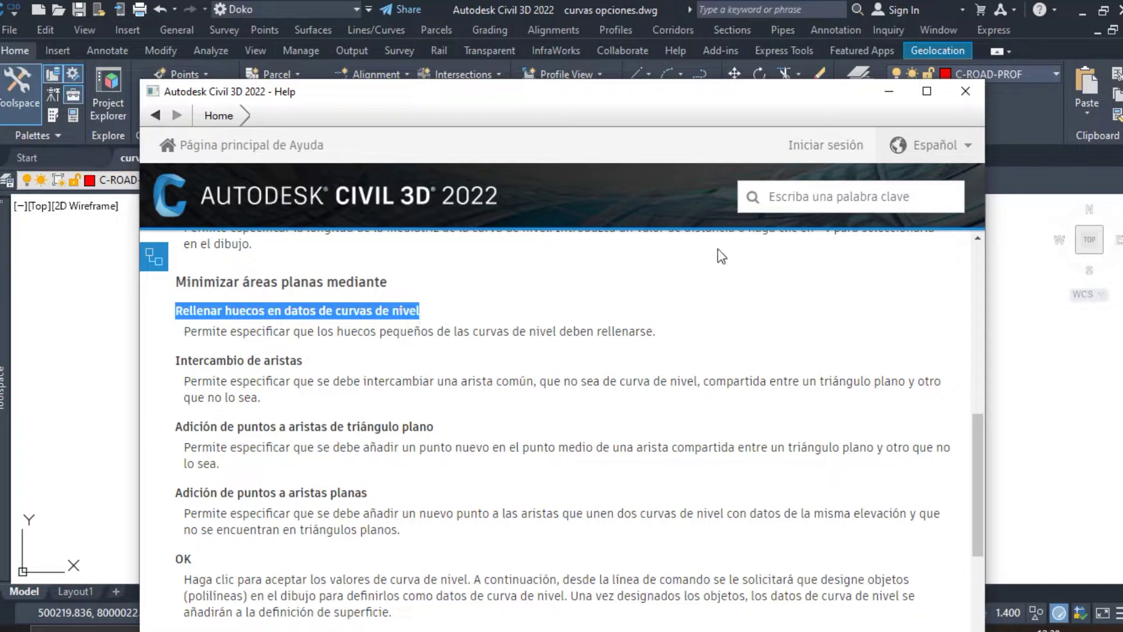
left_click(889, 91)
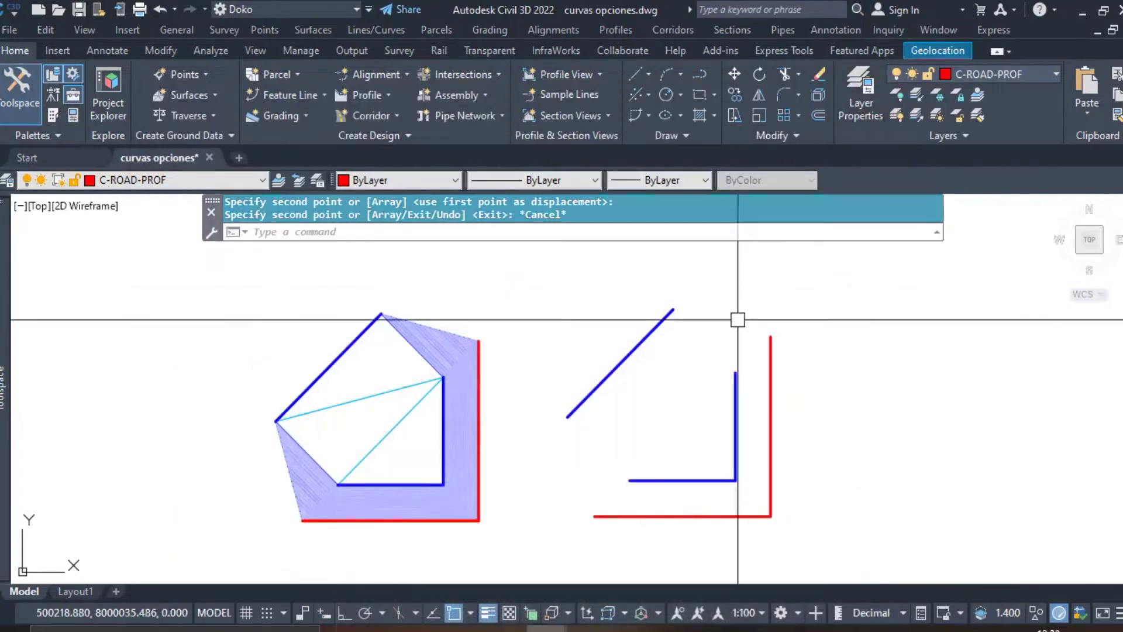
Step: Break the copied diagonal blue polyline near its middle with the Break command, leaving a small gap between two pieces
middle_click_drag(685, 392, 667, 388)
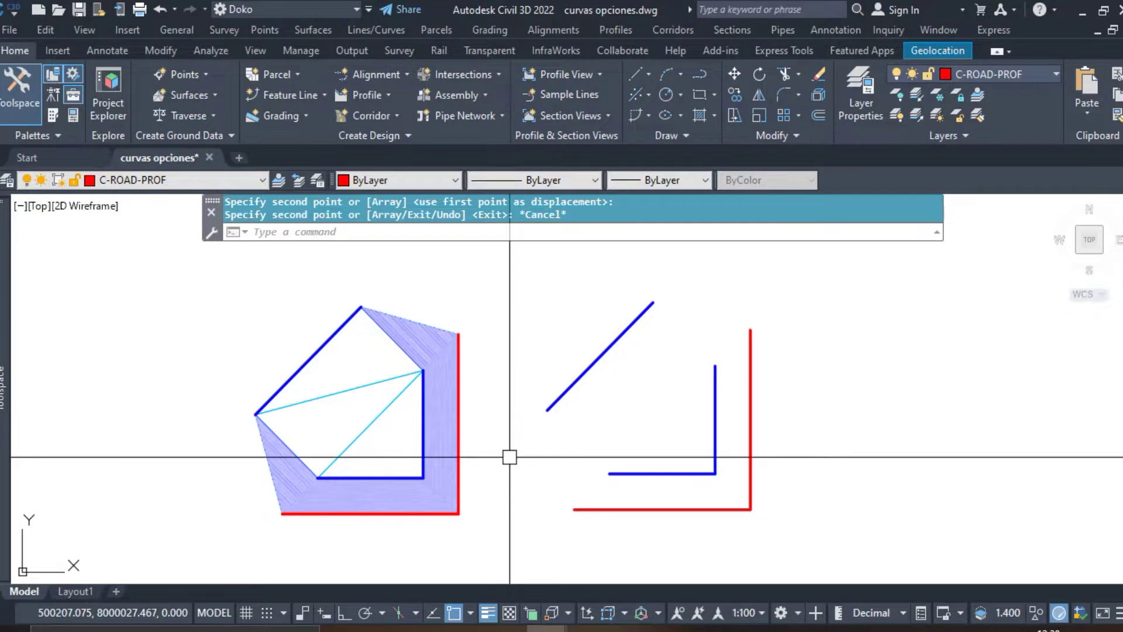
type("br")
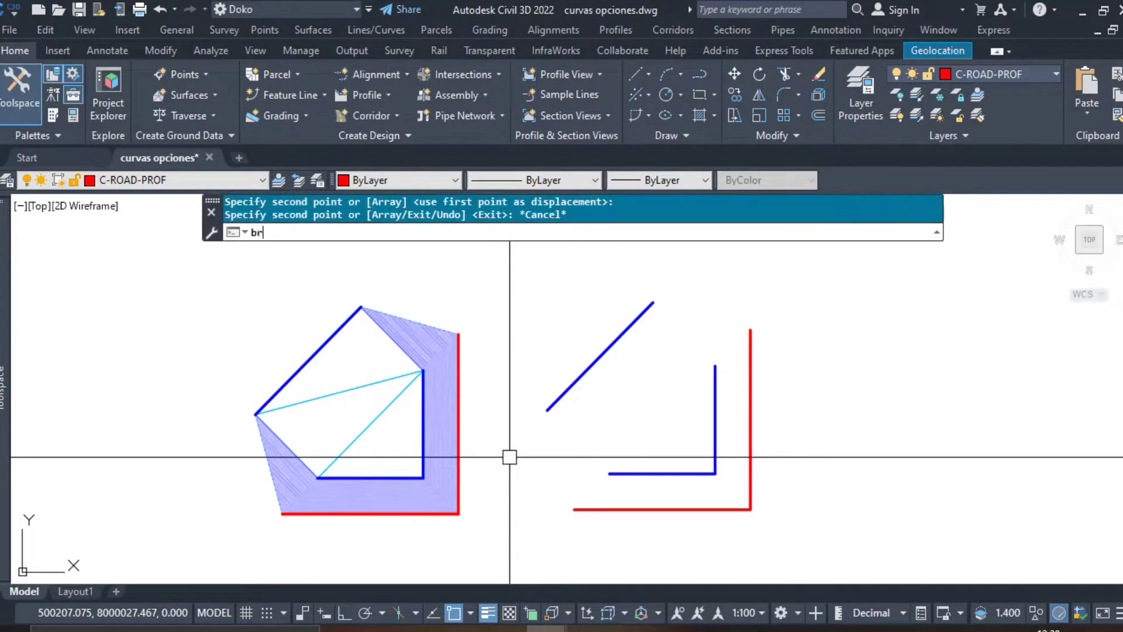
key("Return")
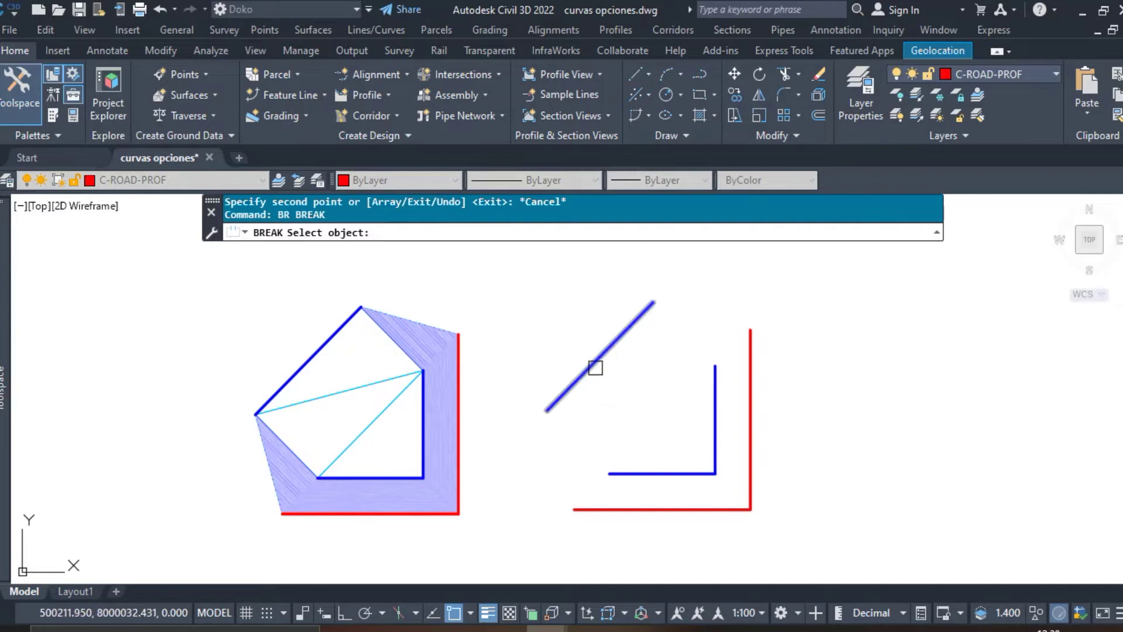
left_click(594, 365)
type("ne")
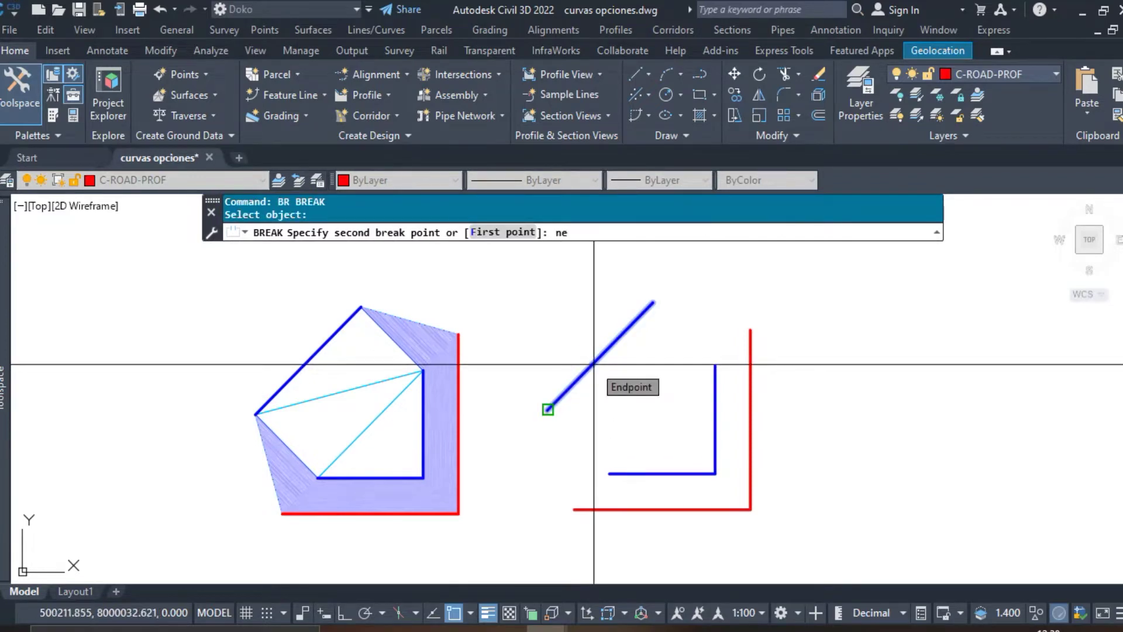
type("a")
key("Return")
scroll(595, 364, "up", 6)
left_click(588, 362)
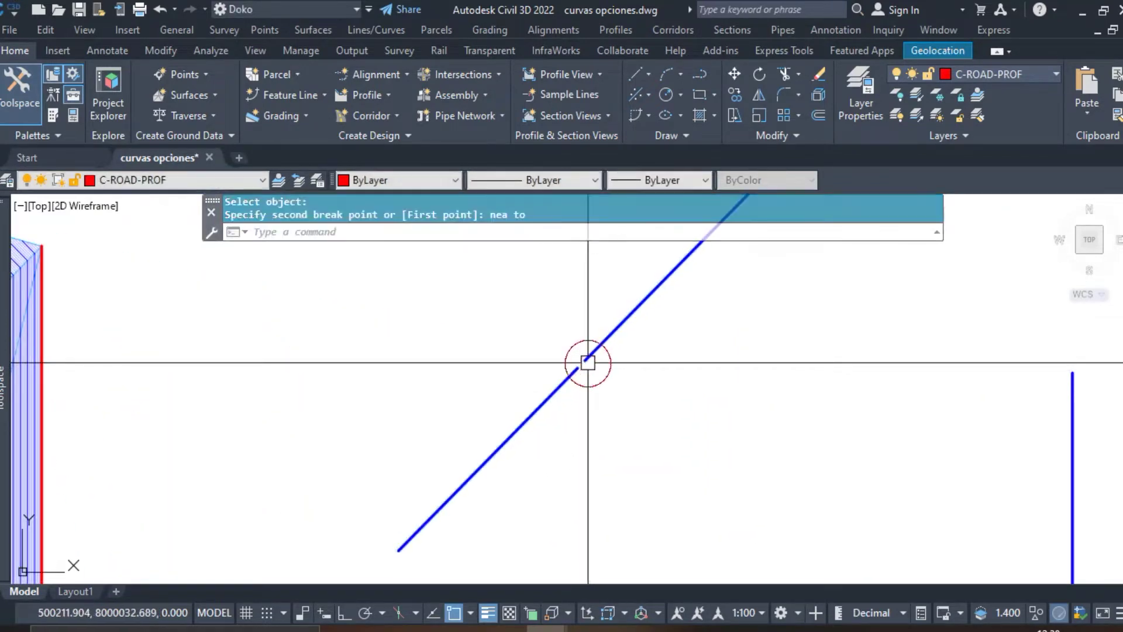
scroll(604, 376, "down", 4)
scroll(617, 418, "up", 1)
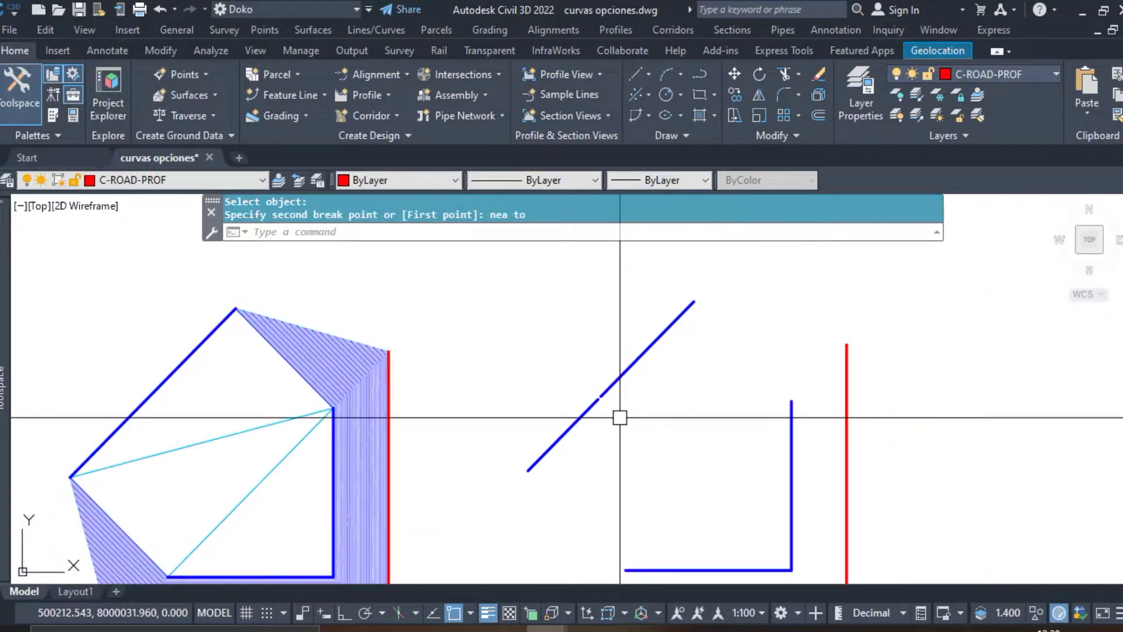
Step: Check the elevation of the two broken diagonal pieces in their properties and undo the break
left_click(657, 459)
left_click(591, 357)
right_click(661, 459)
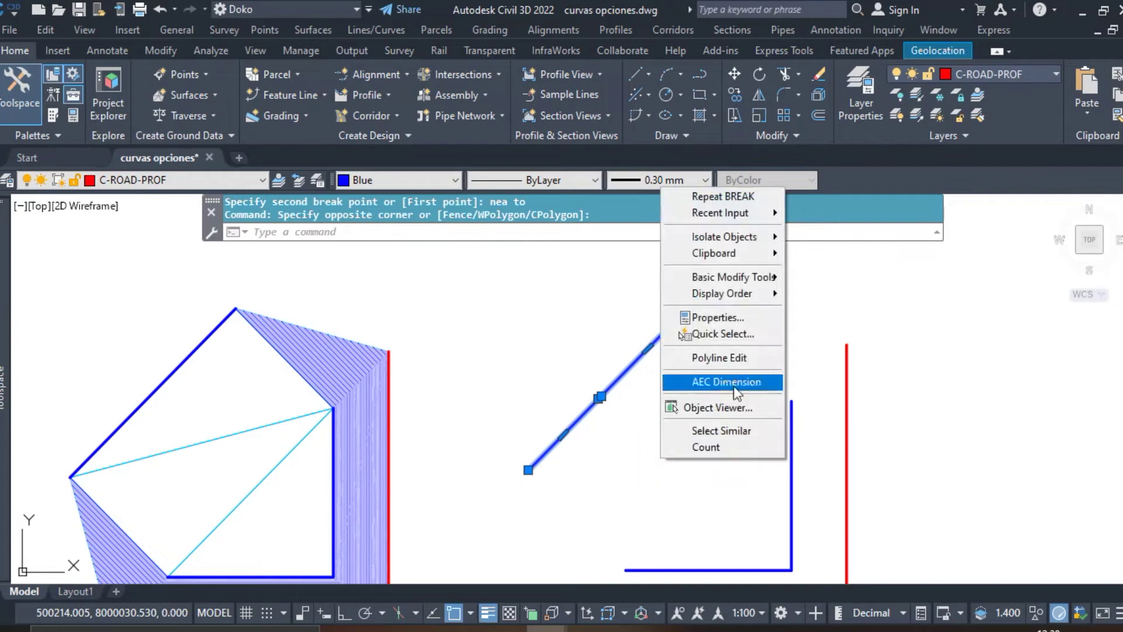
left_click(725, 317)
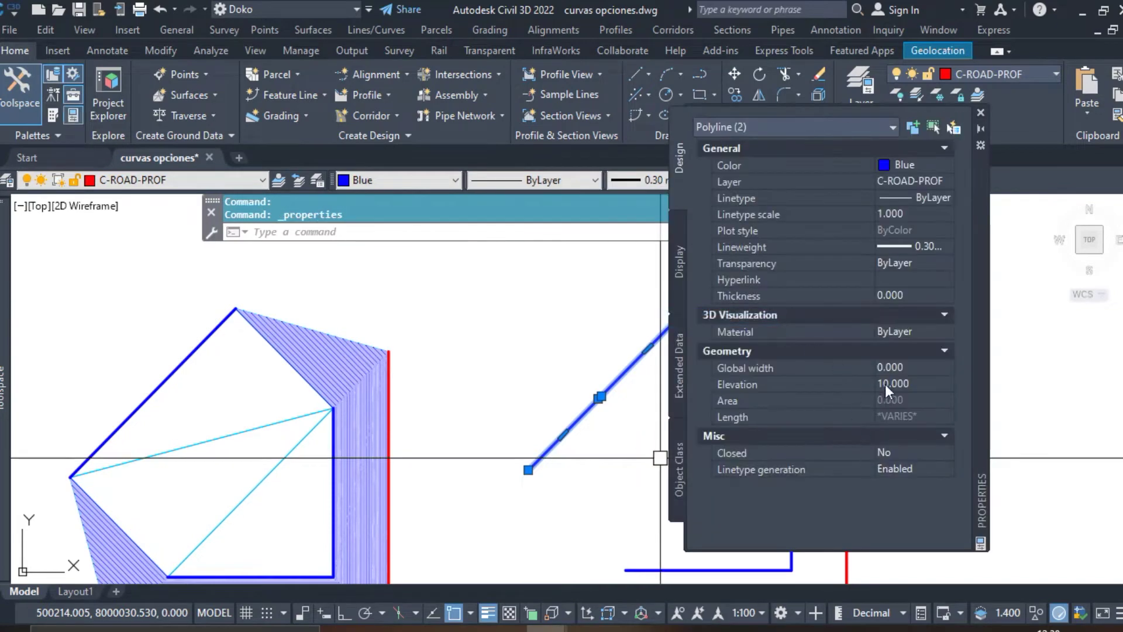
left_click(886, 384)
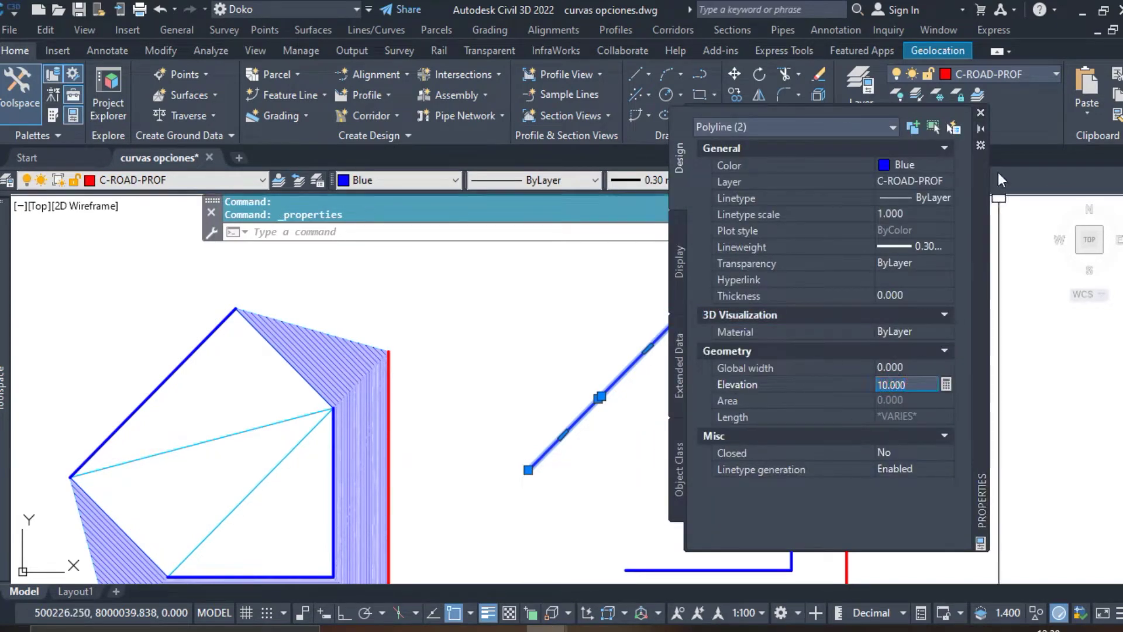
left_click(980, 113)
key("Escape")
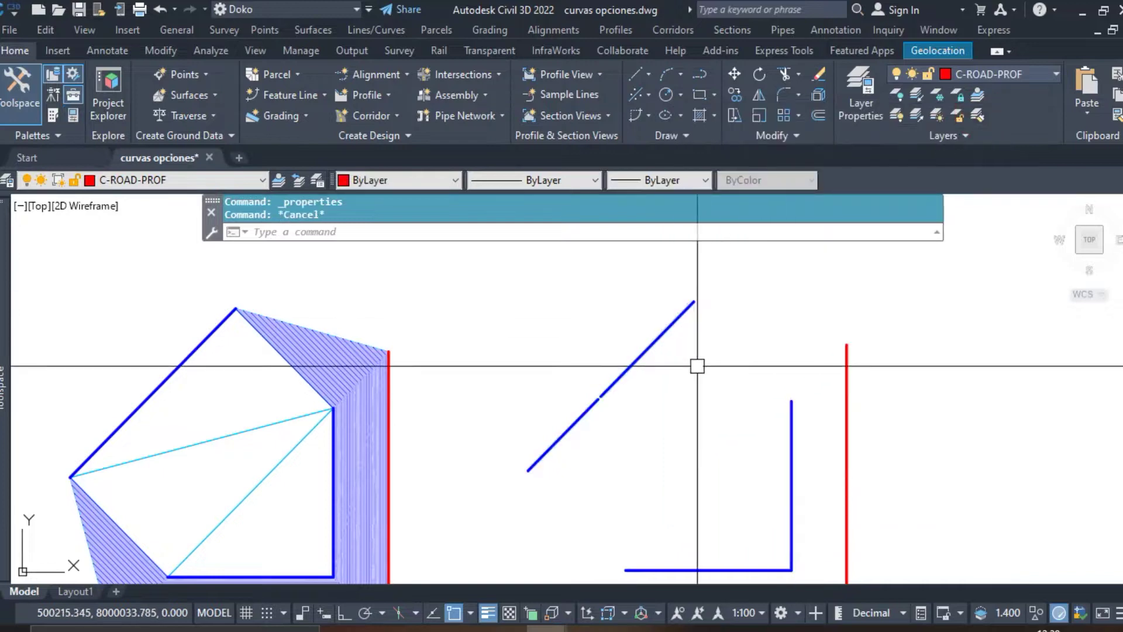
scroll(697, 366, "up", 4)
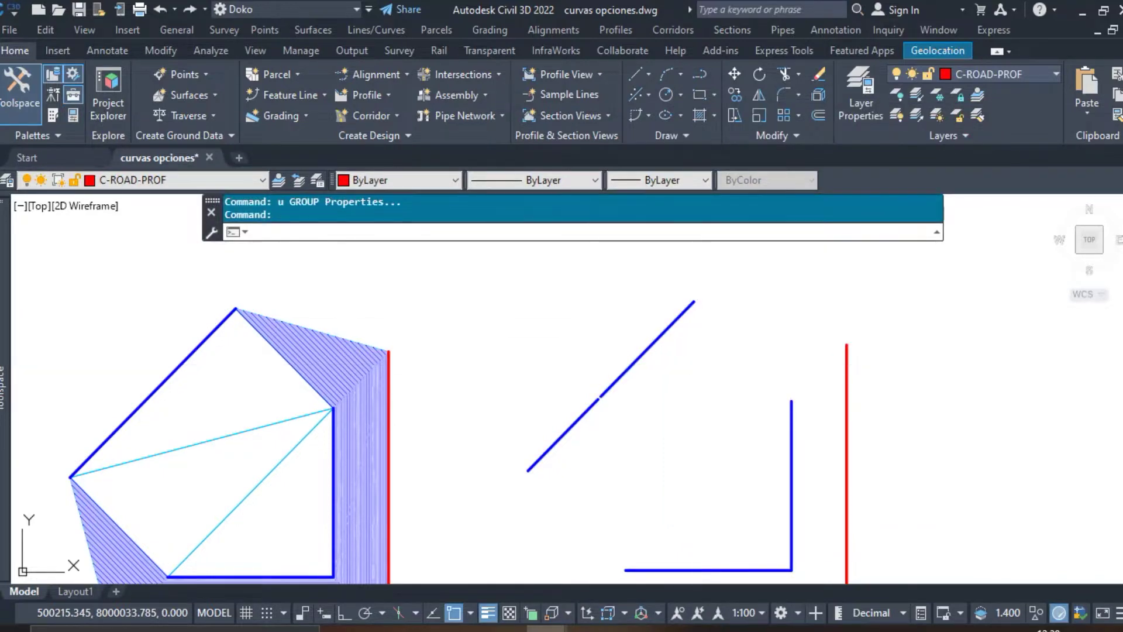
scroll(698, 366, "down", 5)
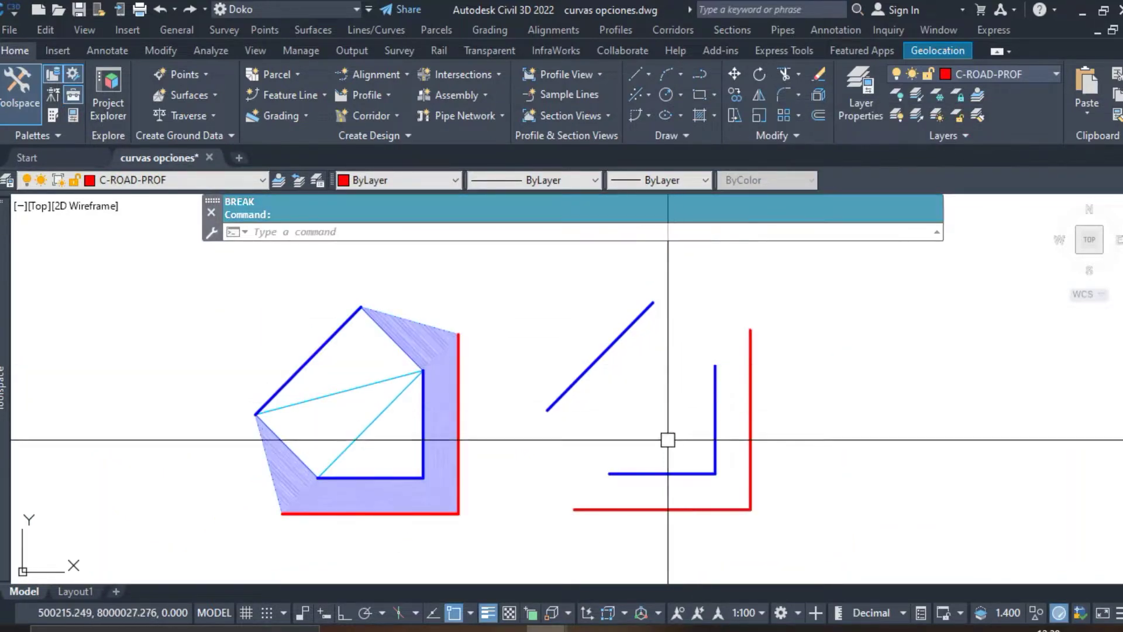
Step: Review the help entry on swapping edges (Intercambio de aristas), including the common edge between flat and non-flat triangles
mouse_move(553, 629)
left_click(620, 571)
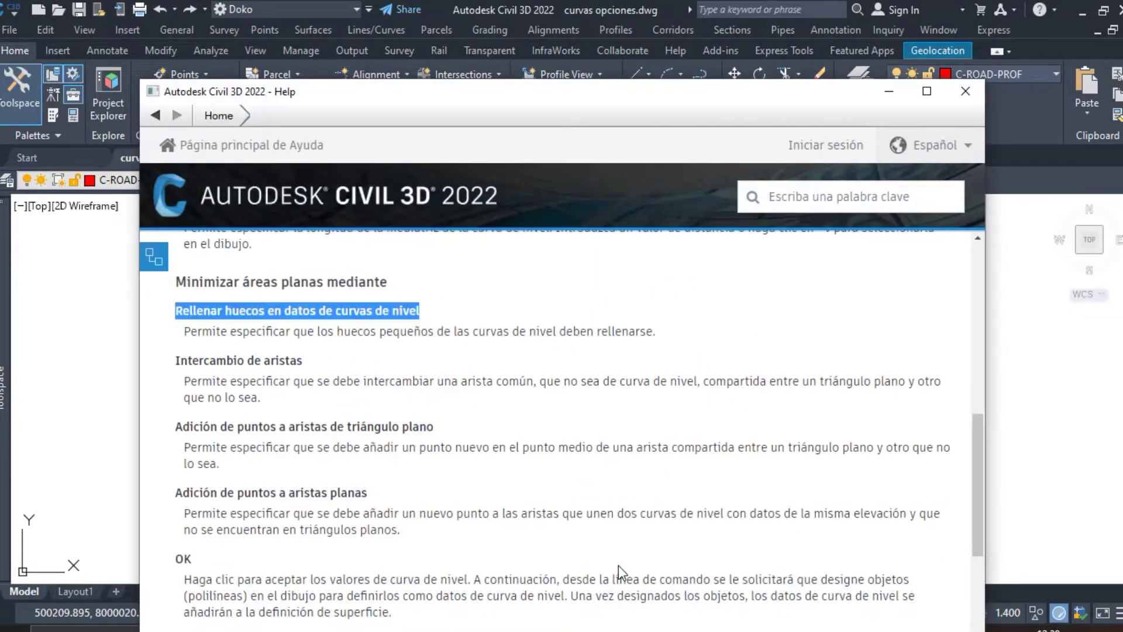
left_click(175, 363)
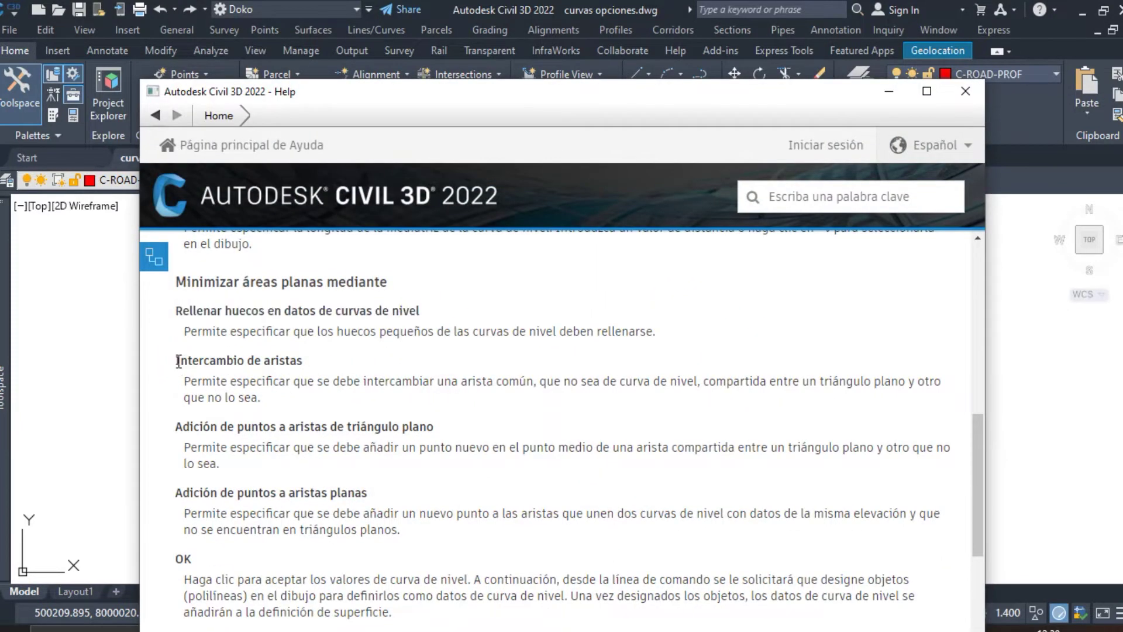
left_click_drag(198, 361, 291, 362)
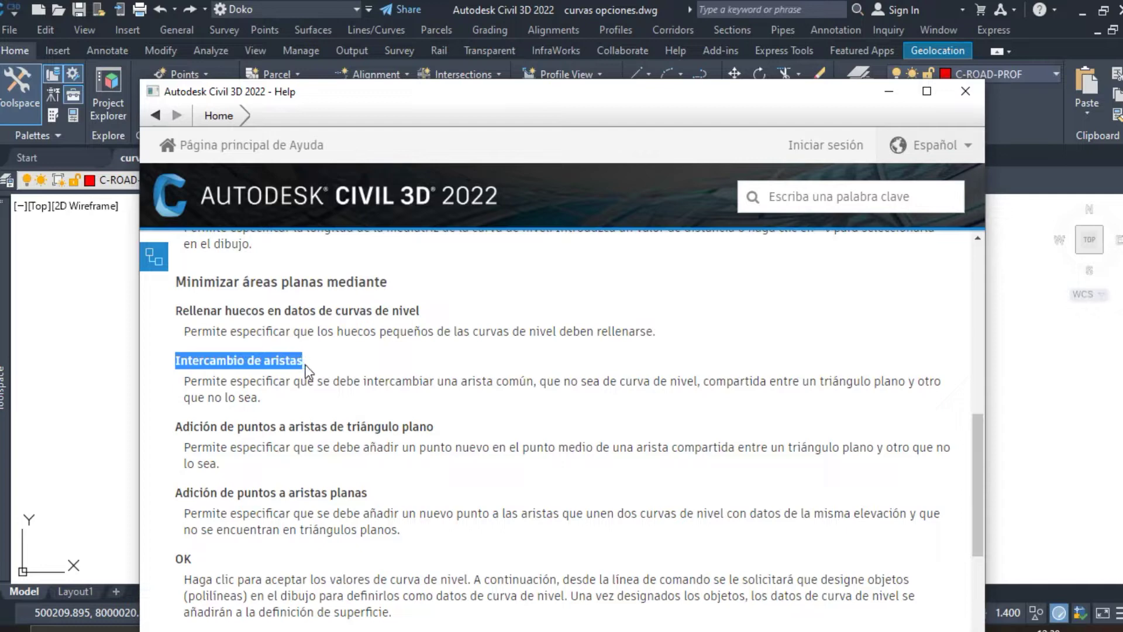
left_click_drag(462, 381, 535, 383)
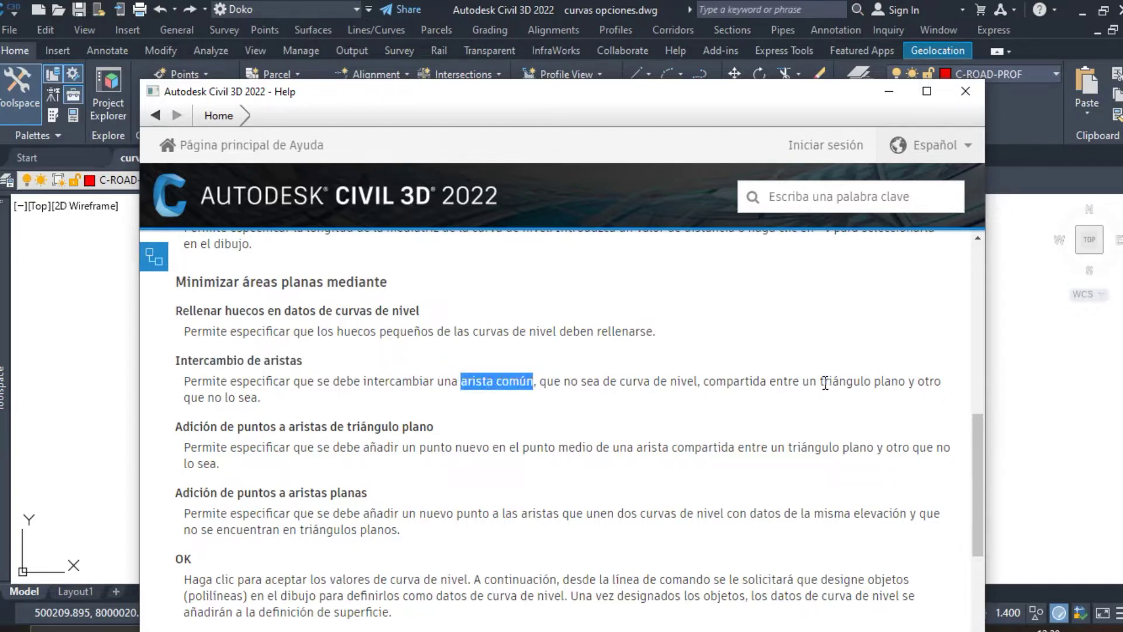
left_click_drag(825, 382, 827, 398)
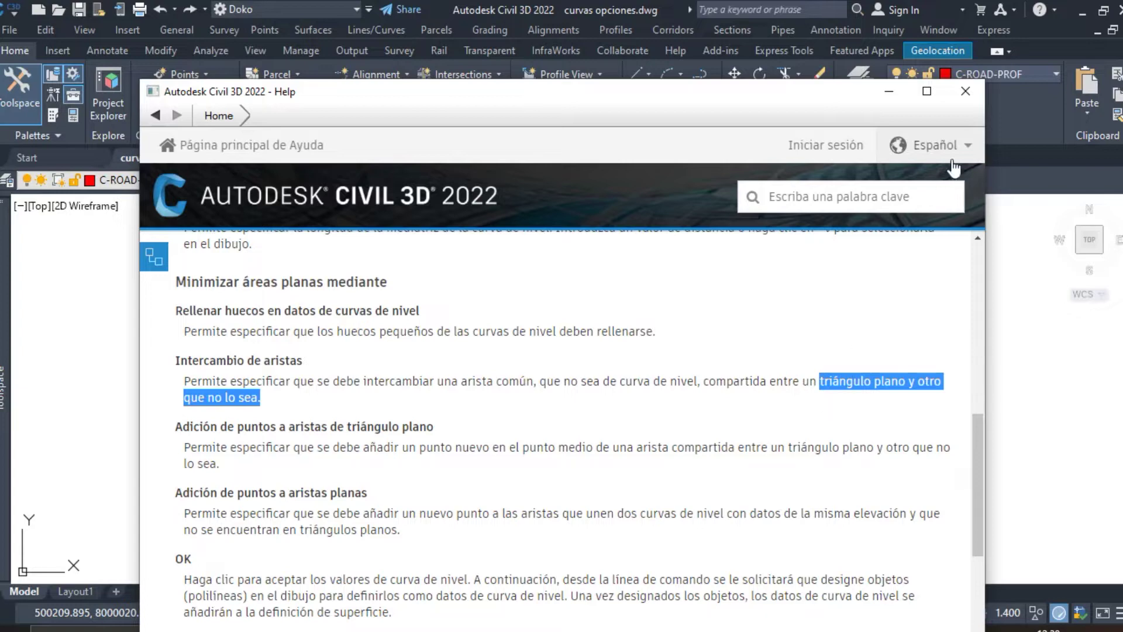
left_click(889, 92)
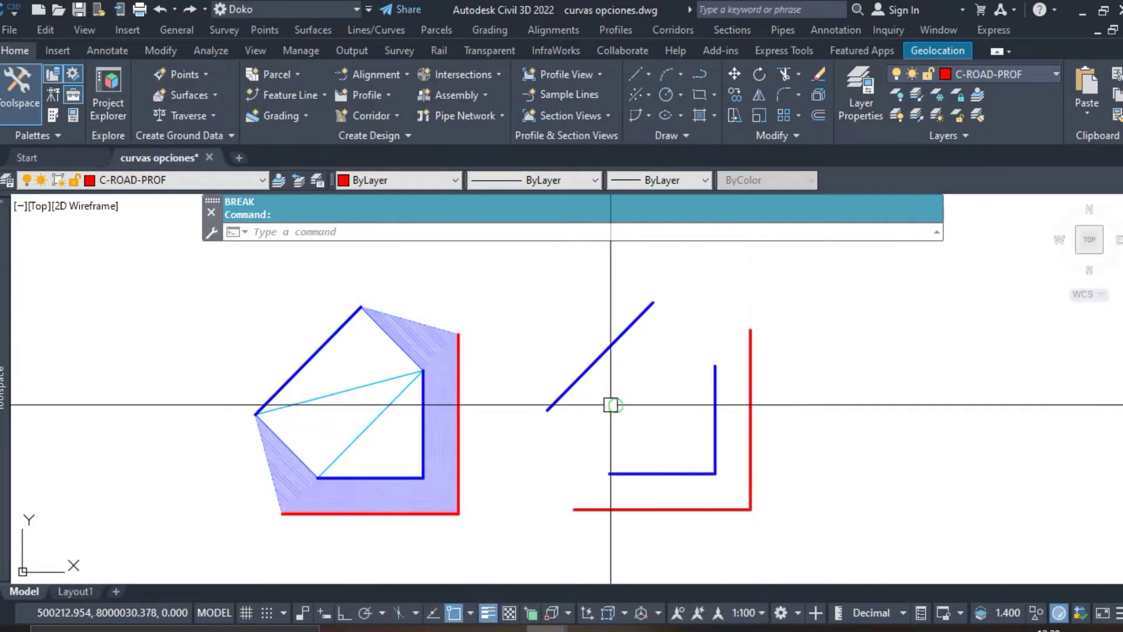
Step: Add the copied red polyline and two blue polylines as contours to surface 2, minimizing flat areas only by swapping edges
middle_click_drag(608, 401, 771, 413)
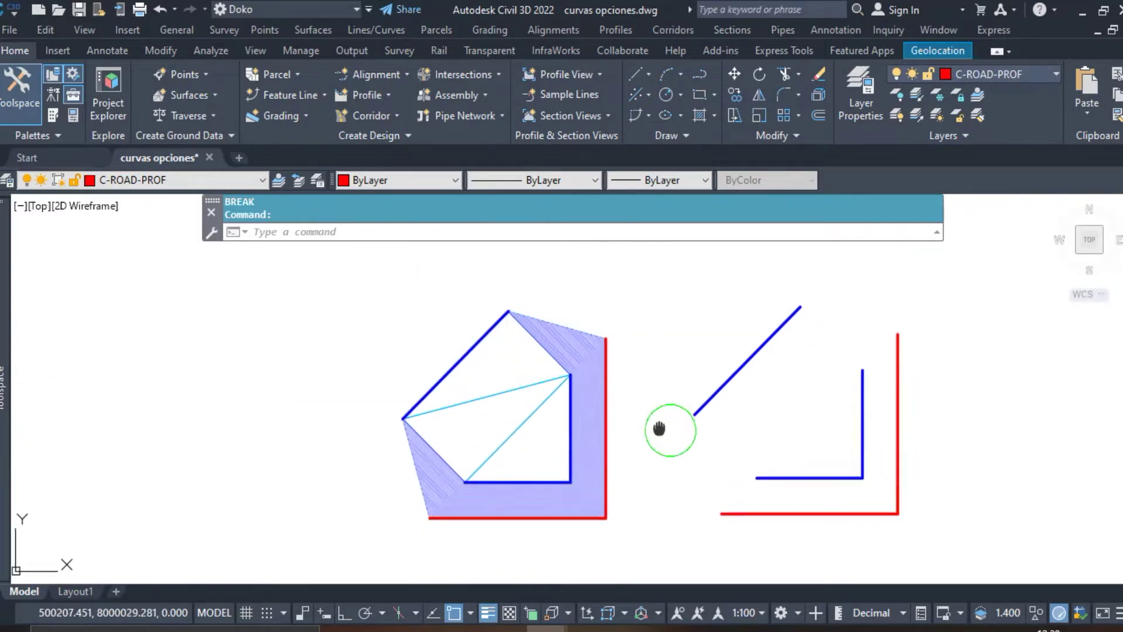
middle_click_drag(659, 431, 586, 413)
mouse_move(3, 410)
scroll(96, 371, "up", 1)
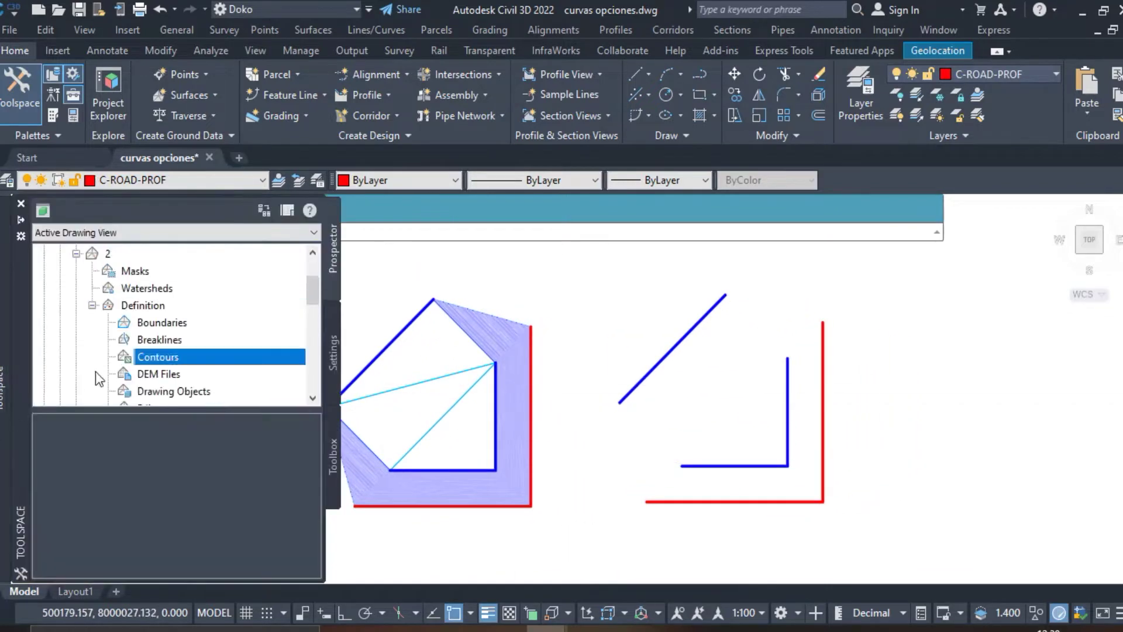
left_click(76, 254)
scroll(73, 279, "up", 1)
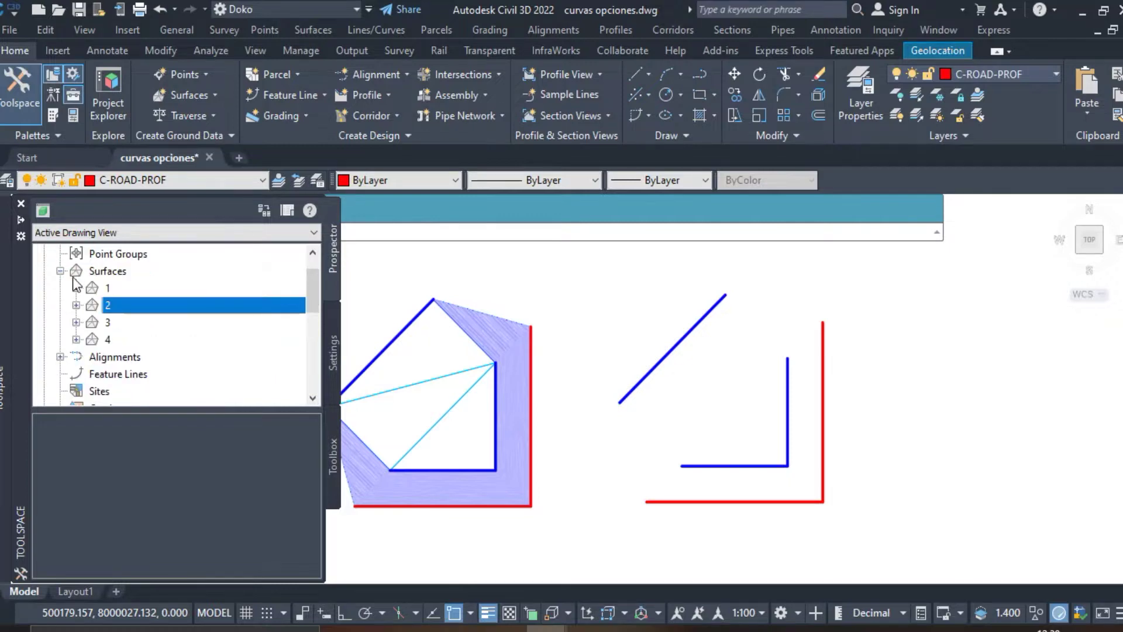
left_click(92, 357)
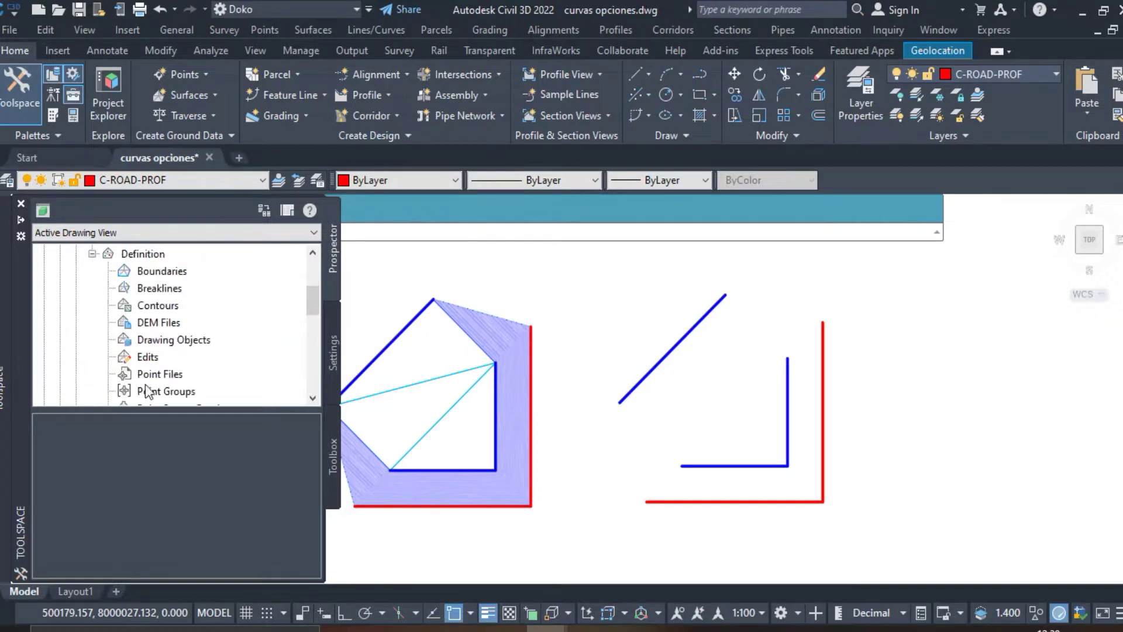
right_click(173, 308)
left_click(206, 314)
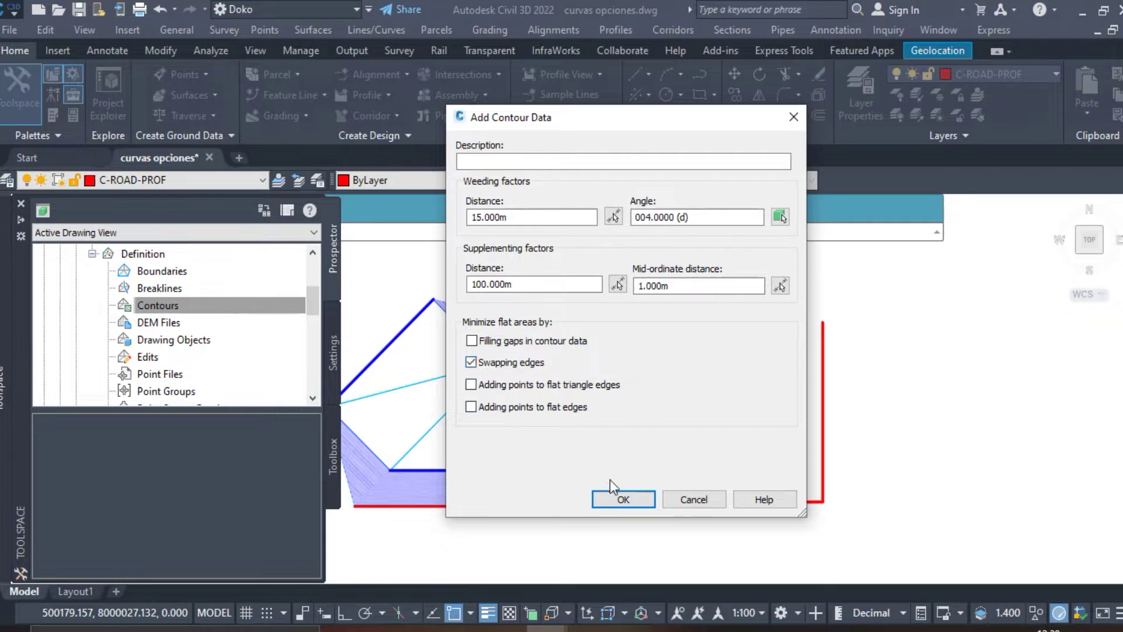
left_click(623, 500)
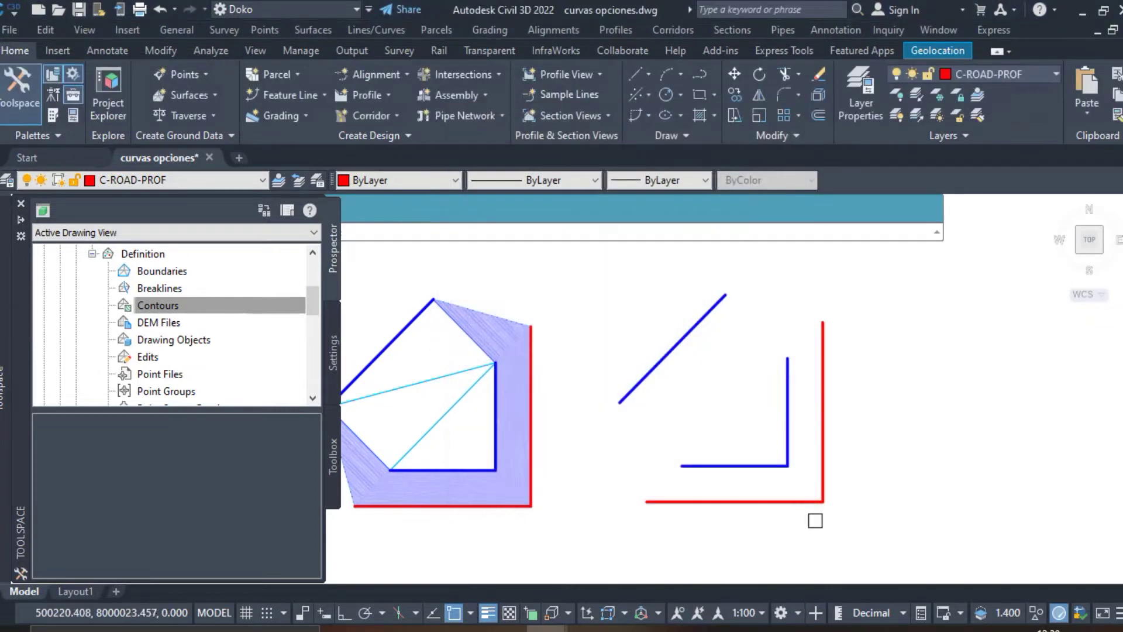
left_click(843, 530)
left_click(673, 353)
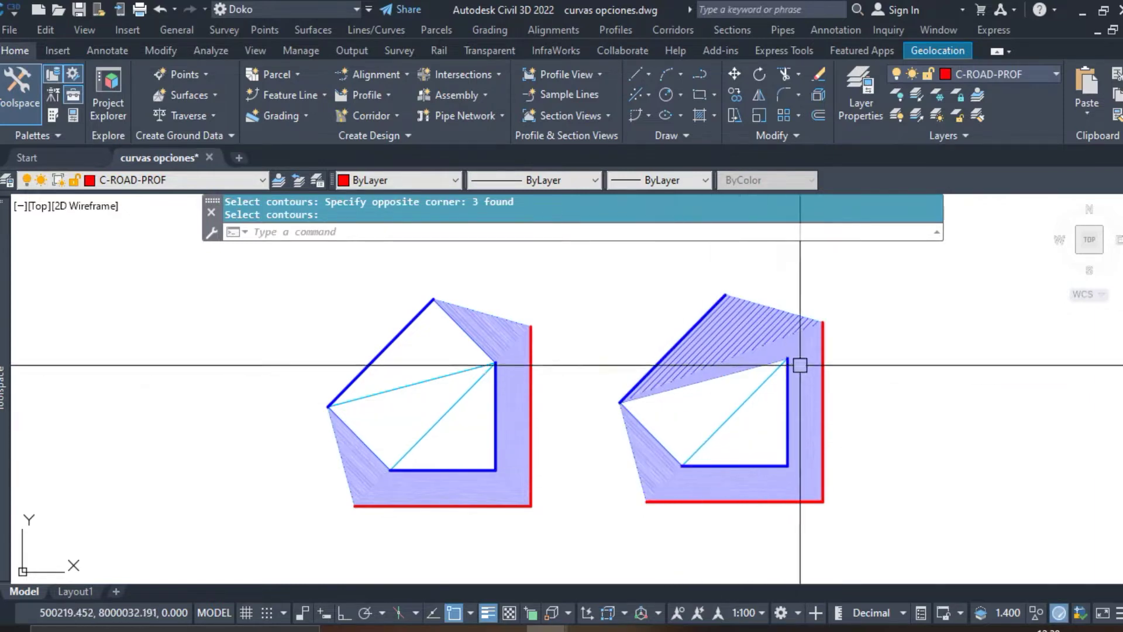
Step: Copy surface 2's red polyline and two blue polylines about 15 m to the right
scroll(802, 366, "up", 2)
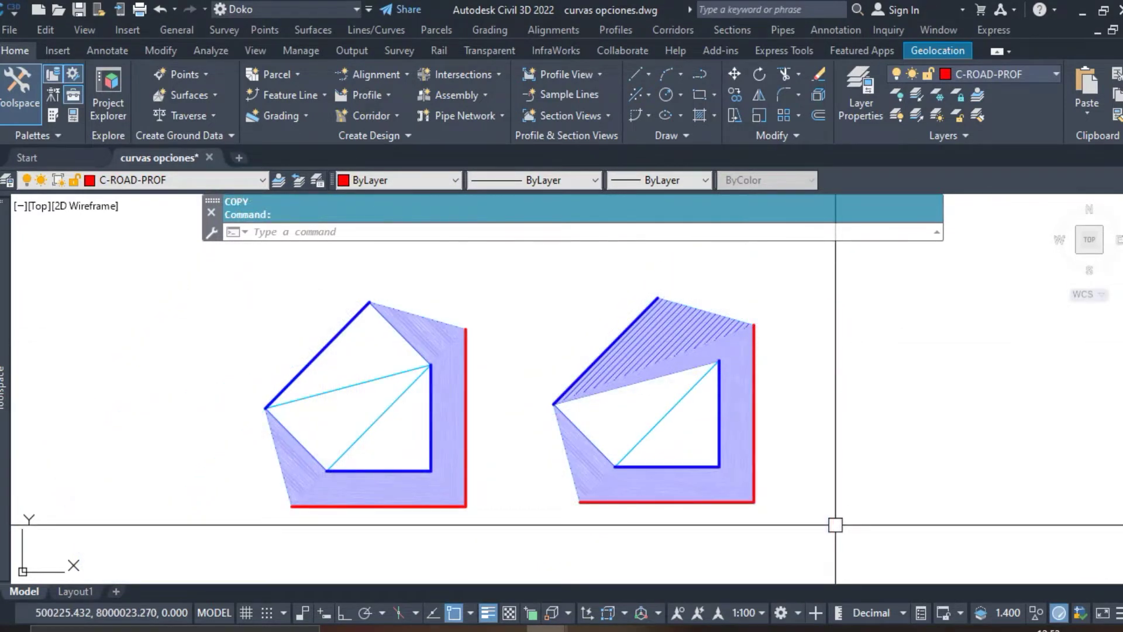
type("xx")
key("Return")
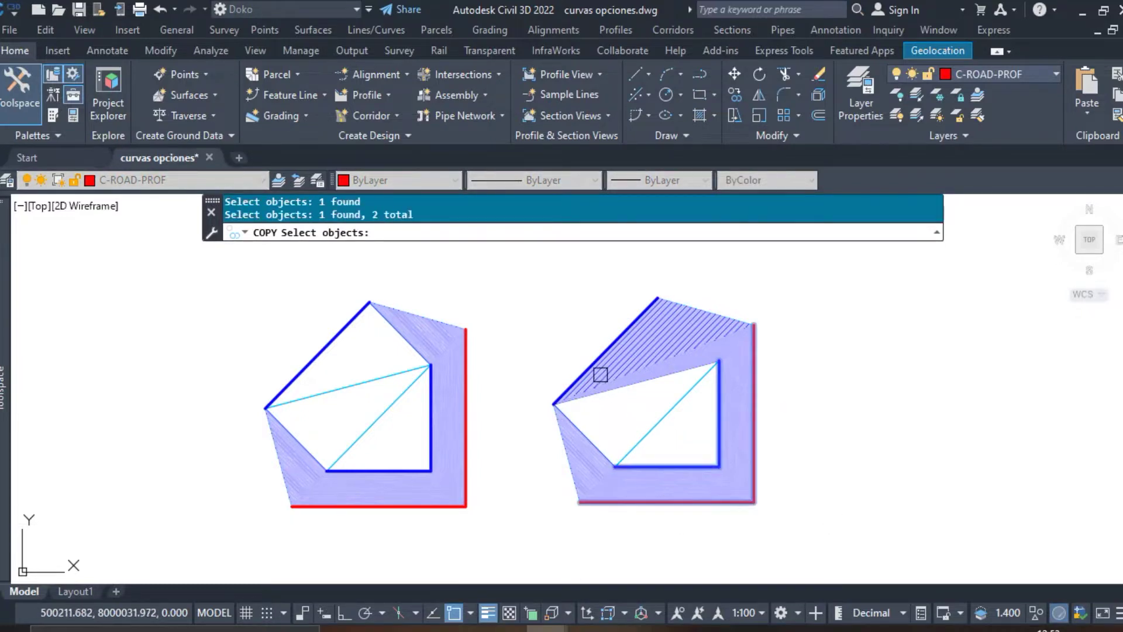
key("Return")
left_click(643, 546)
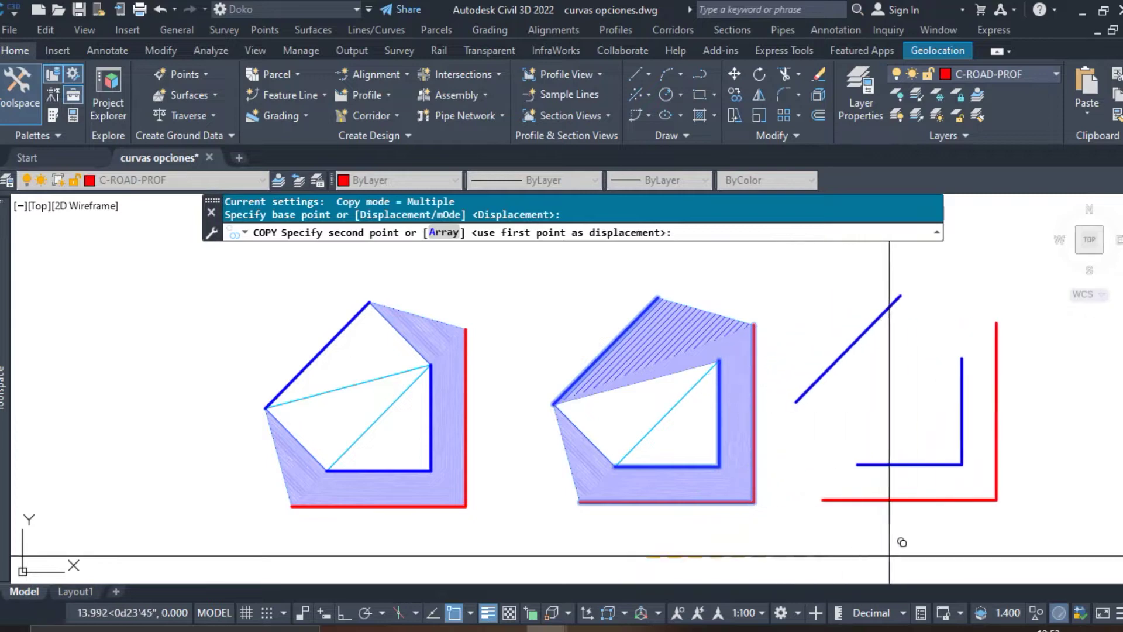
left_click(912, 540)
key("Escape")
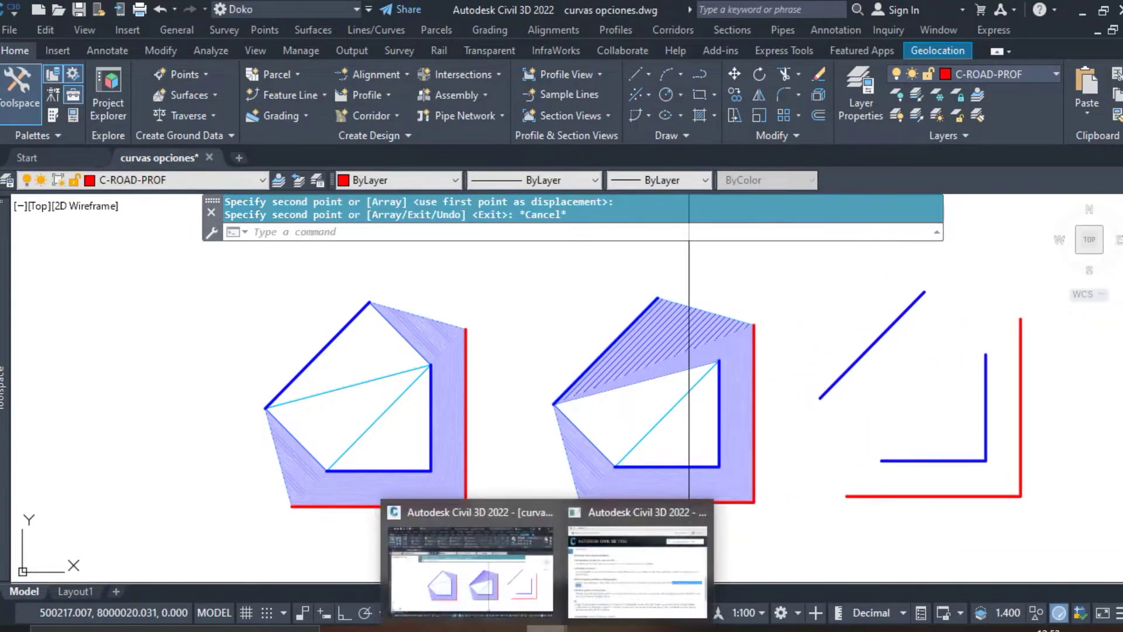
Step: Review the help entry on adding points to flat triangle edges (Adición de puntos a aristas de triángulo plano)
left_click(649, 546)
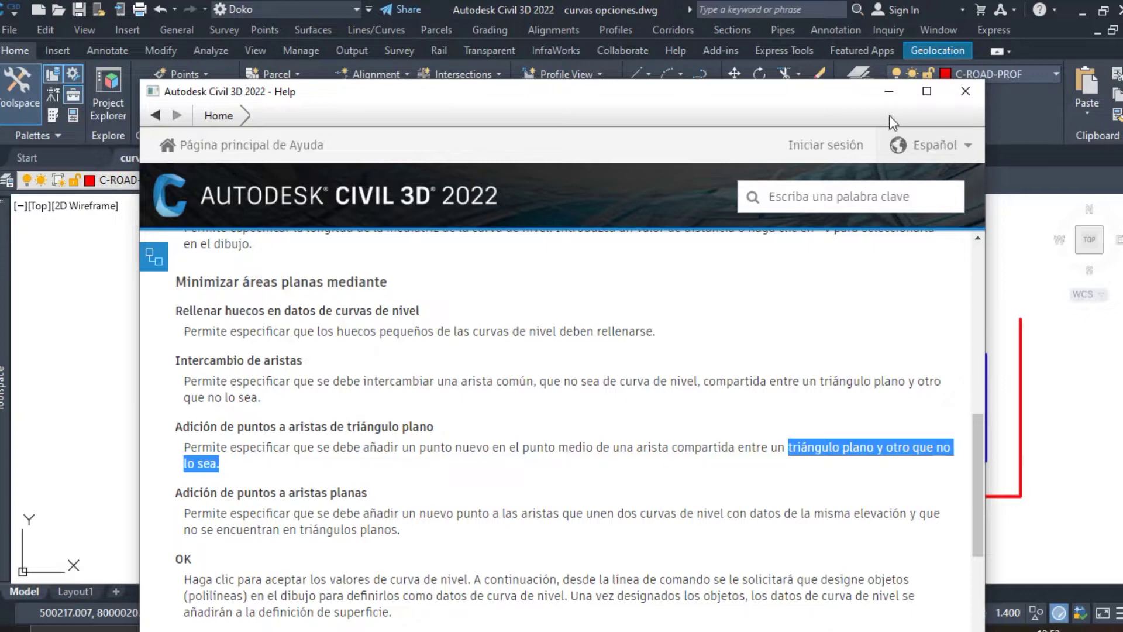
left_click(887, 94)
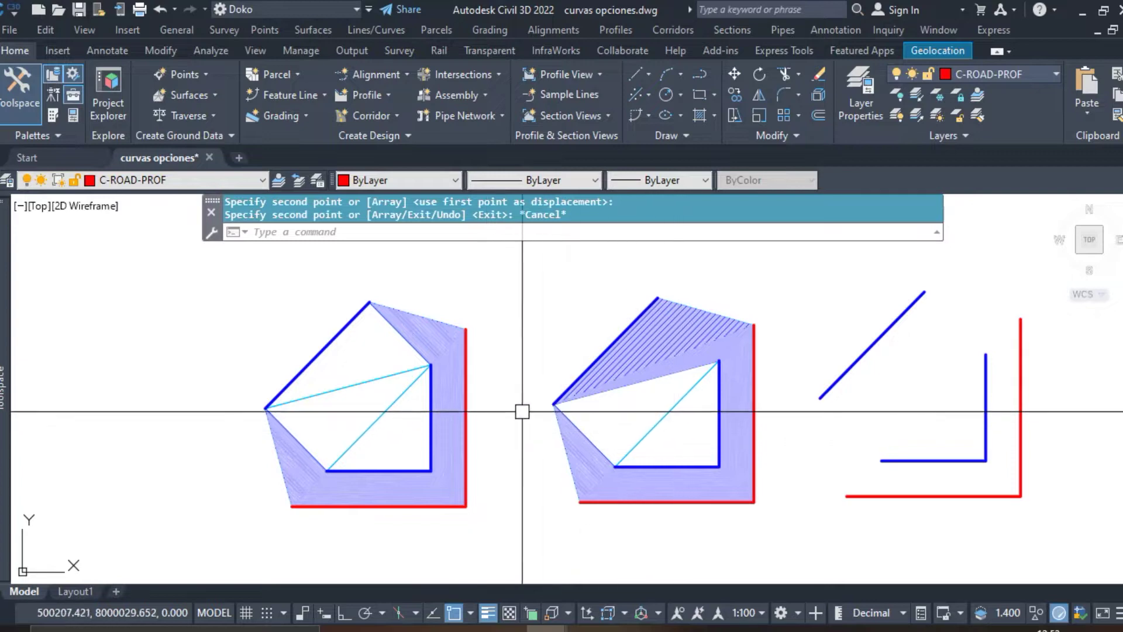
Step: Add the copied red polyline and two blue polylines as contours to surface 3, adding points to flat triangle edges and flat edges
mouse_move(5, 386)
scroll(105, 304, "up", 1)
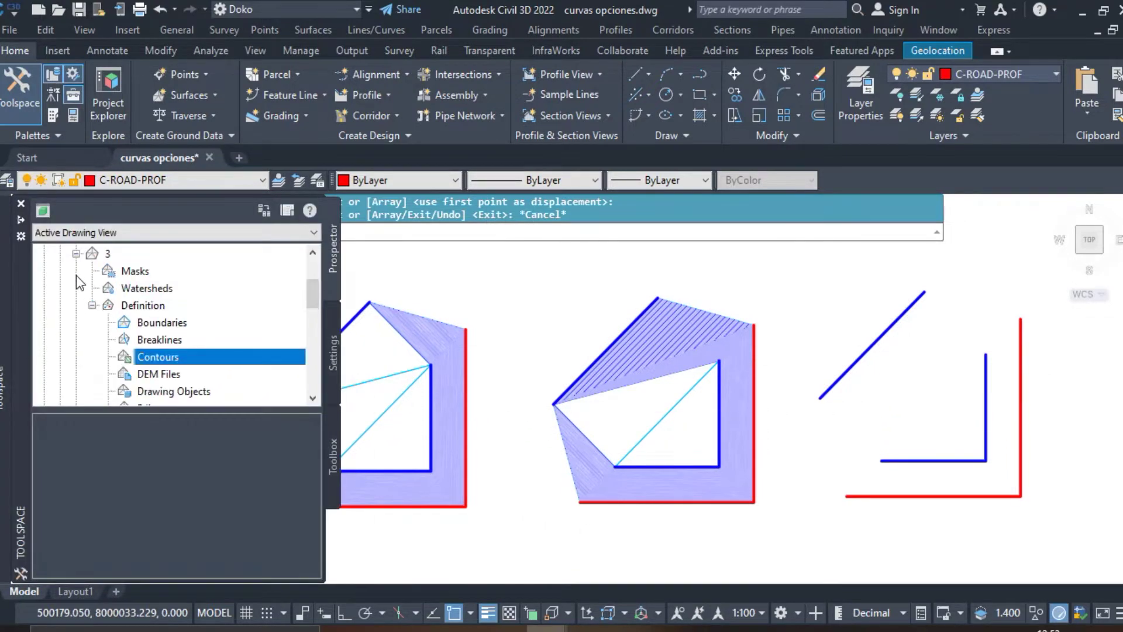
left_click(76, 253)
left_click(76, 253)
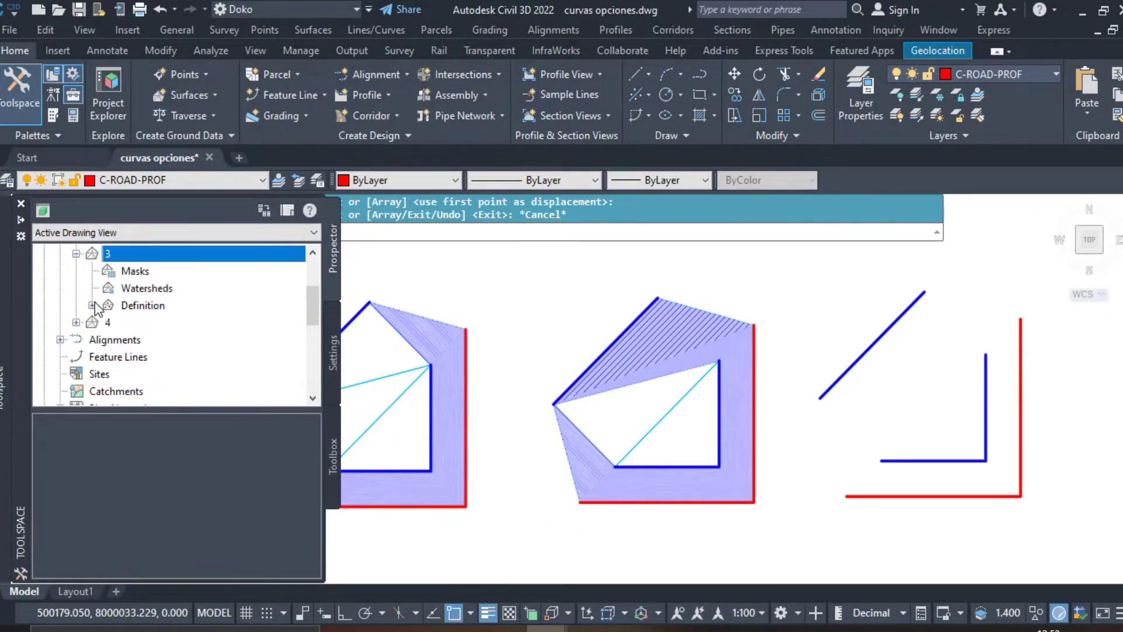
left_click(93, 305)
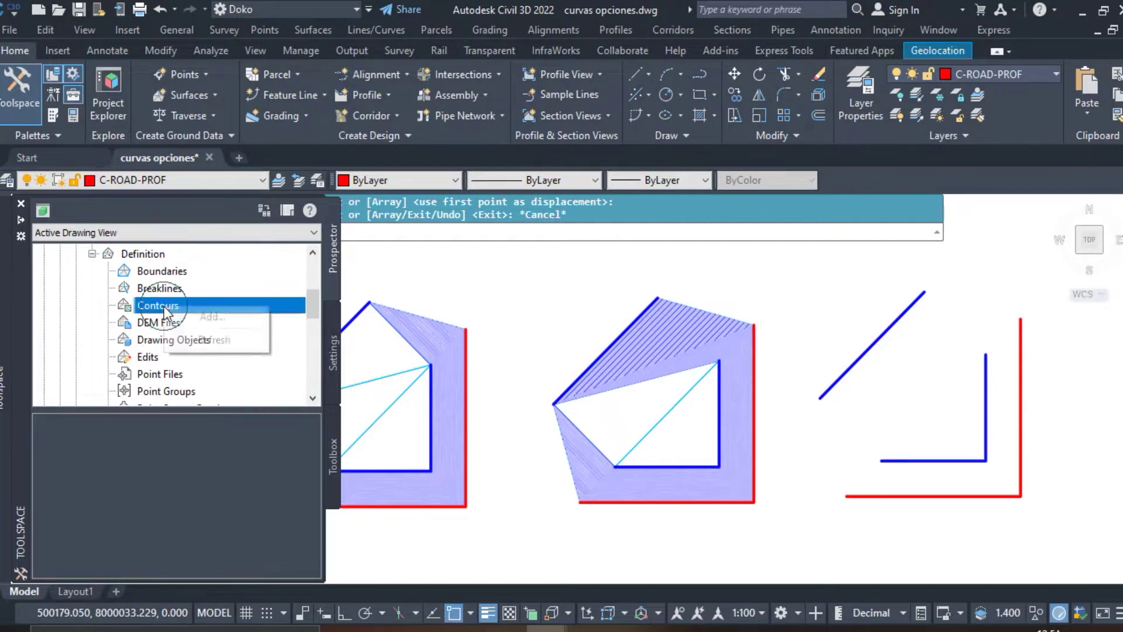
left_click(208, 319)
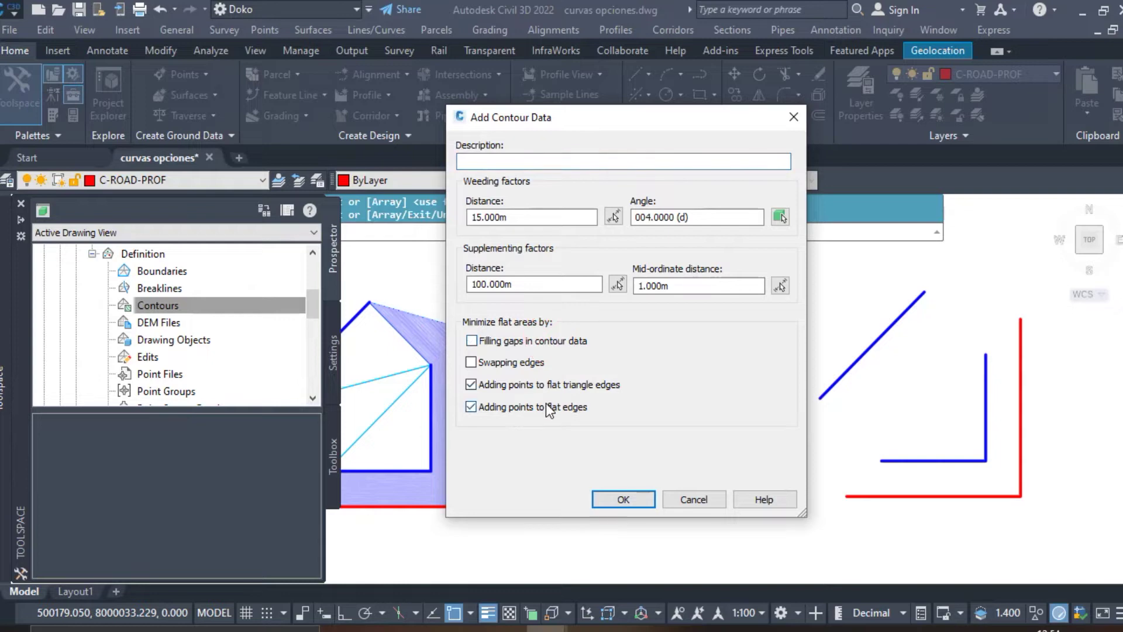
left_click(623, 499)
left_click(1024, 531)
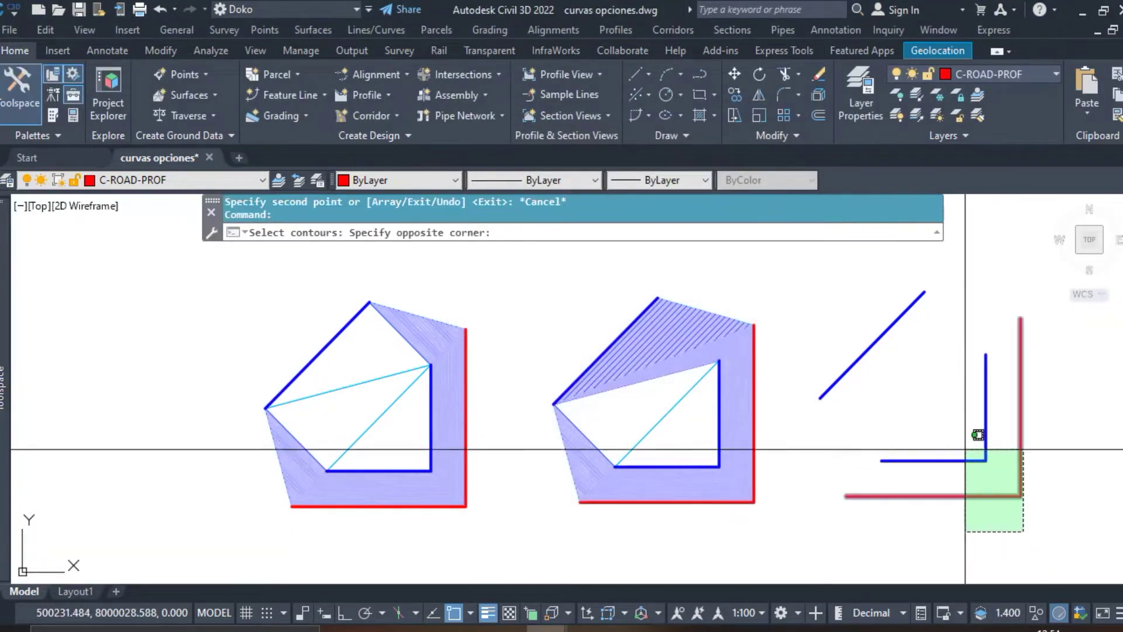
left_click(875, 376)
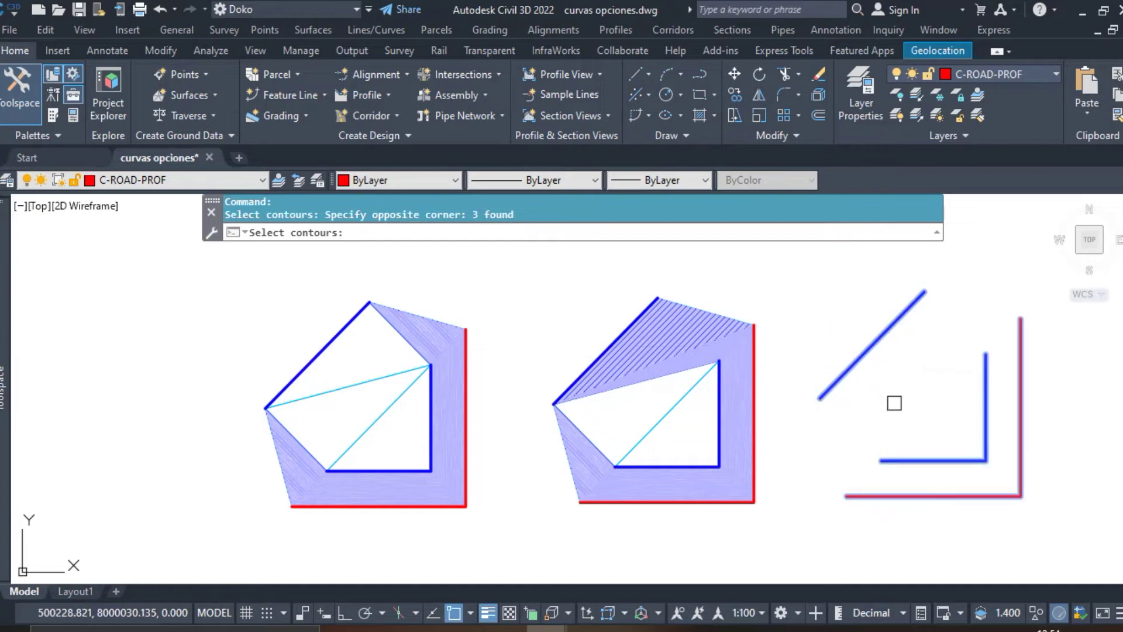
key("Return")
middle_click_drag(923, 448, 886, 457)
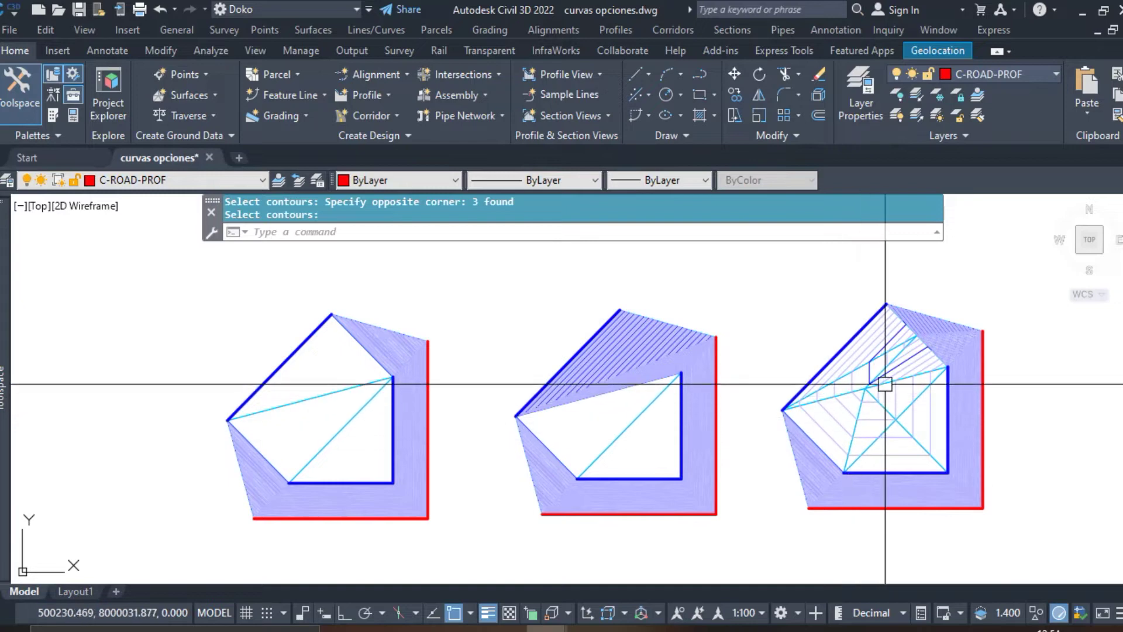
key("Return")
Step: Examine surfaces 1 and 3 together in the Object Viewer, orbiting to compare their 3D relief
left_click(414, 497)
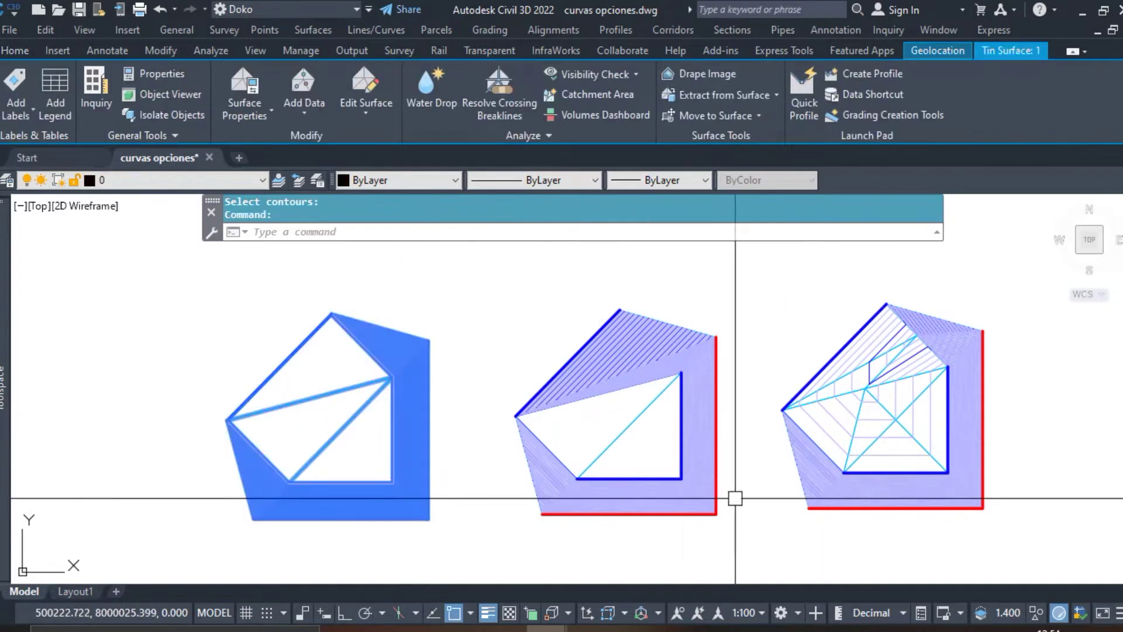
left_click(826, 489)
right_click(827, 489)
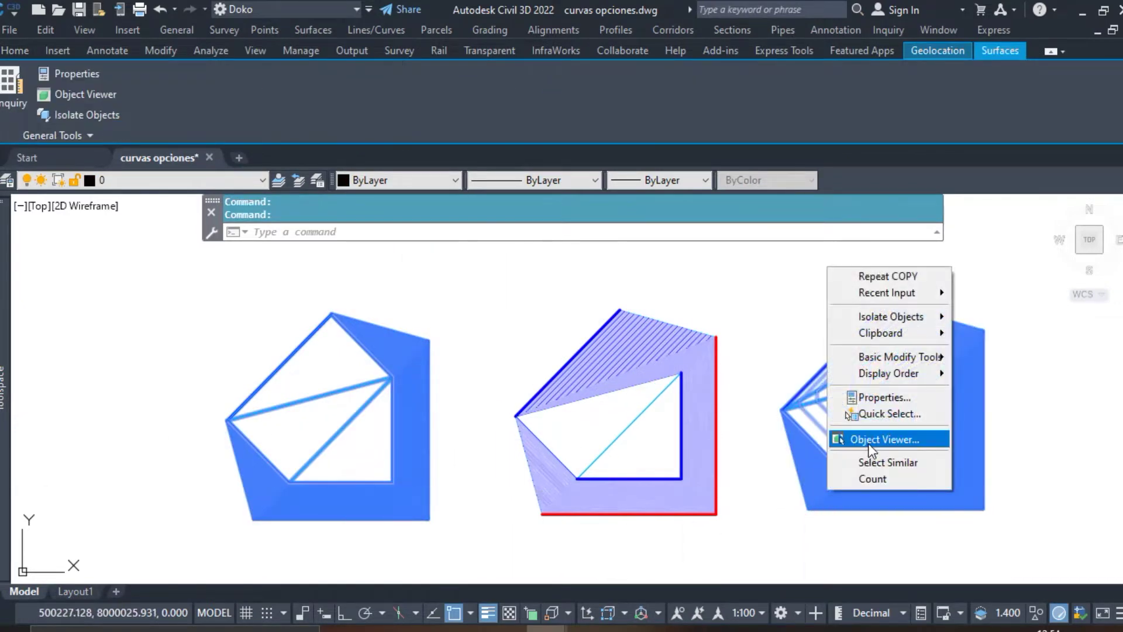
left_click(870, 444)
left_click_drag(734, 441, 593, 386)
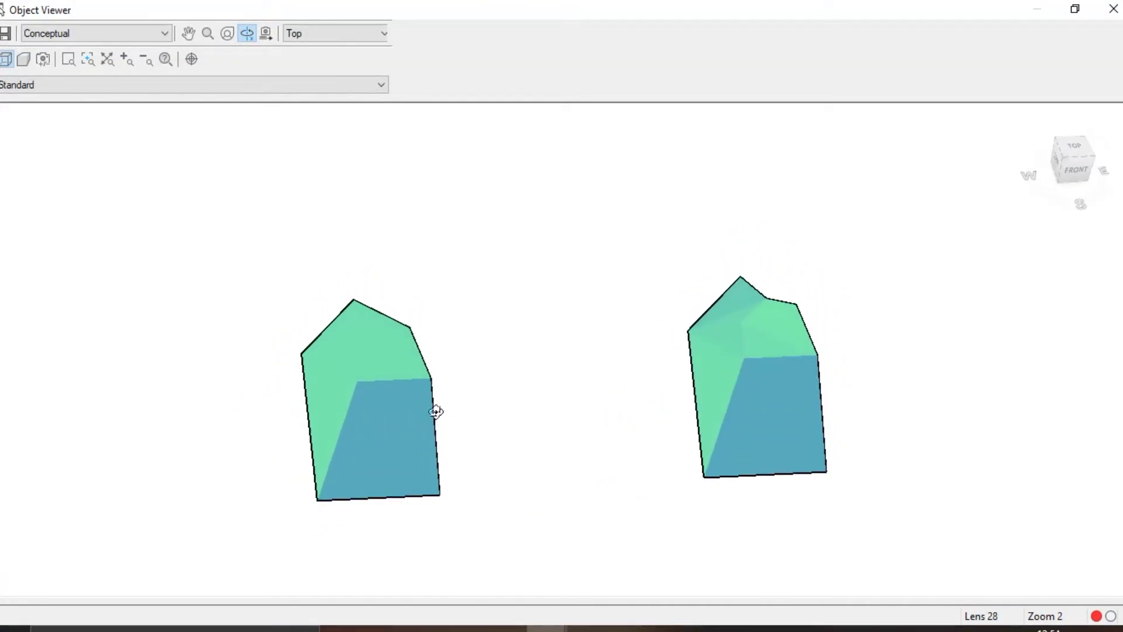
left_click_drag(481, 475, 355, 366)
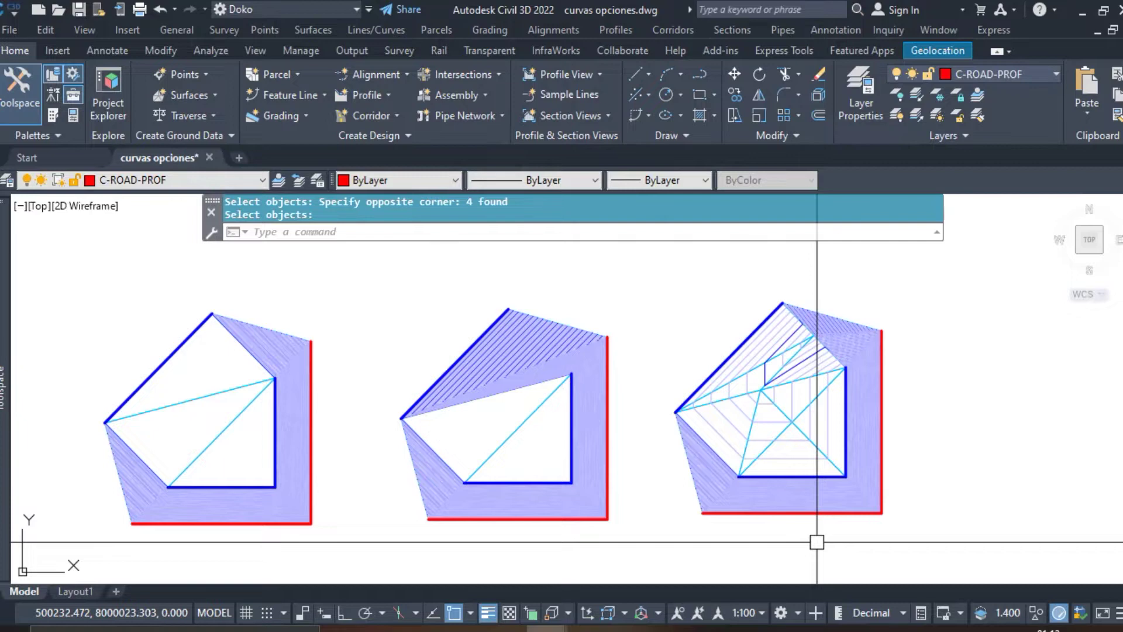
Step: Copy surface 3's red polyline and two blue polylines about 17 m to the right
type("xx")
key("Return")
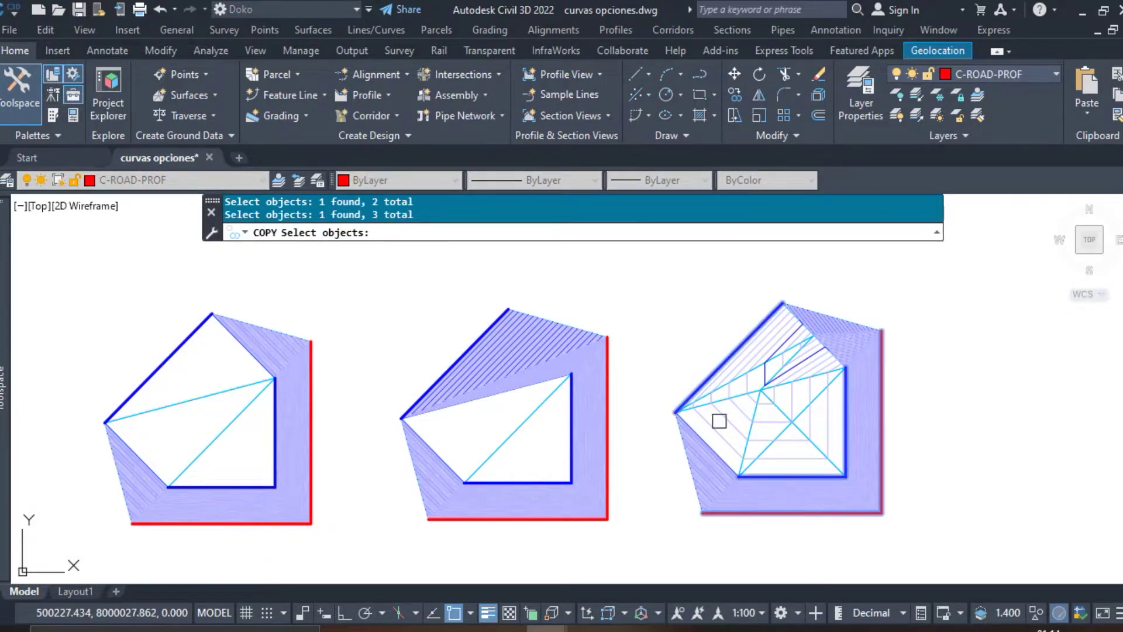
key("Return")
left_click(733, 523)
middle_click_drag(862, 534, 597, 519)
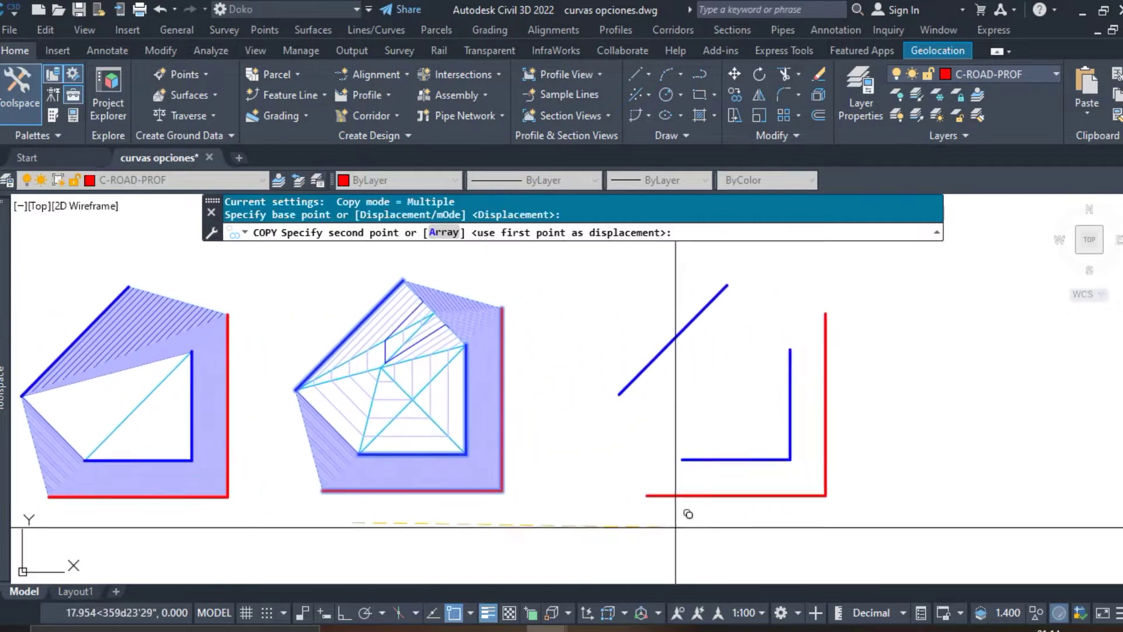
left_click(798, 473)
key("Escape")
middle_click_drag(799, 473, 689, 511)
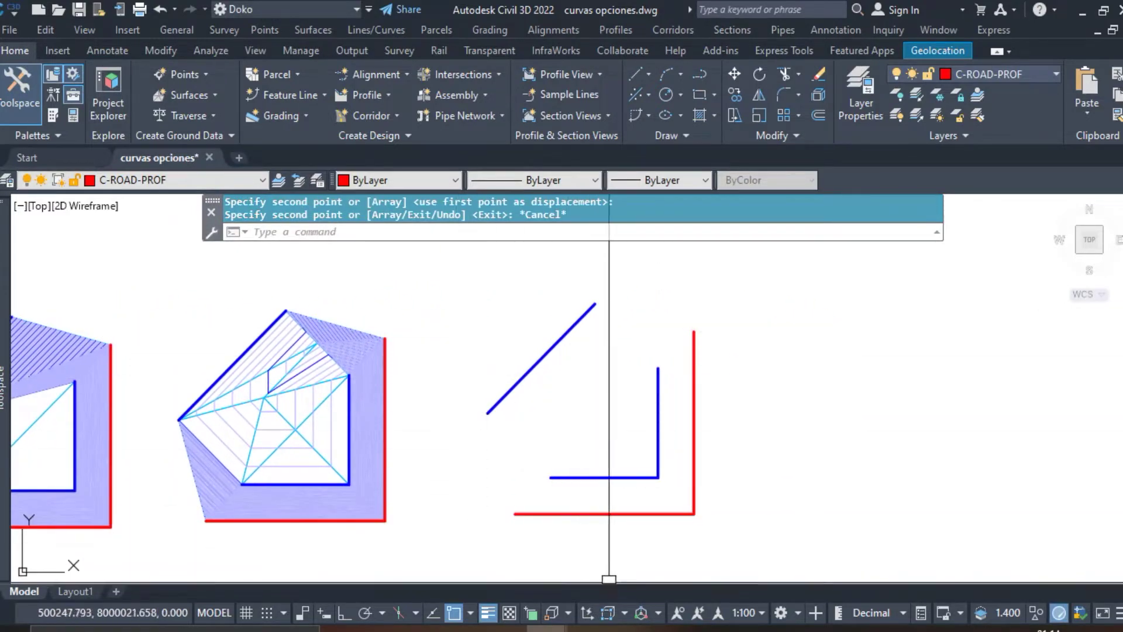
Step: Open the properties of the copied inner blue L-shaped polyline and edit its elevation
left_click(605, 476)
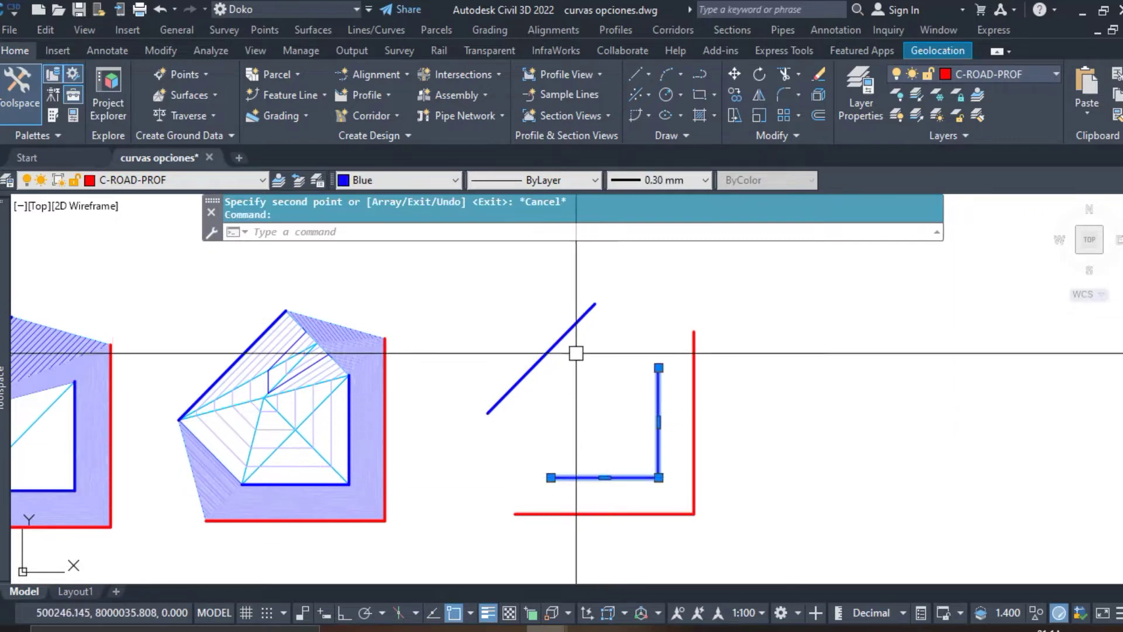
right_click(618, 325)
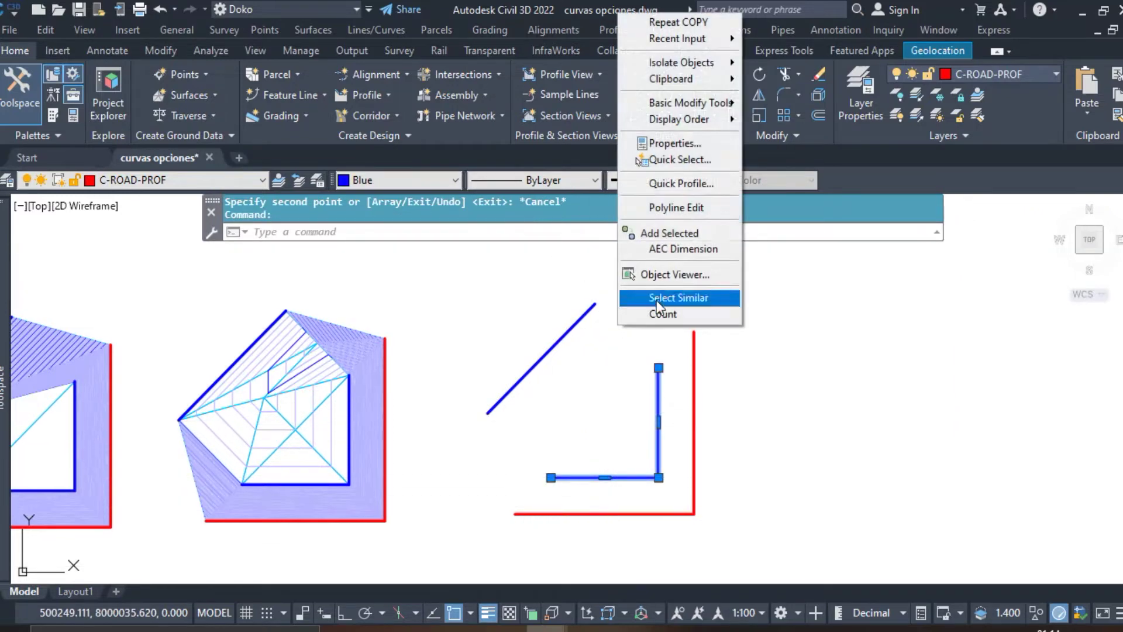
left_click(674, 143)
left_click(893, 467)
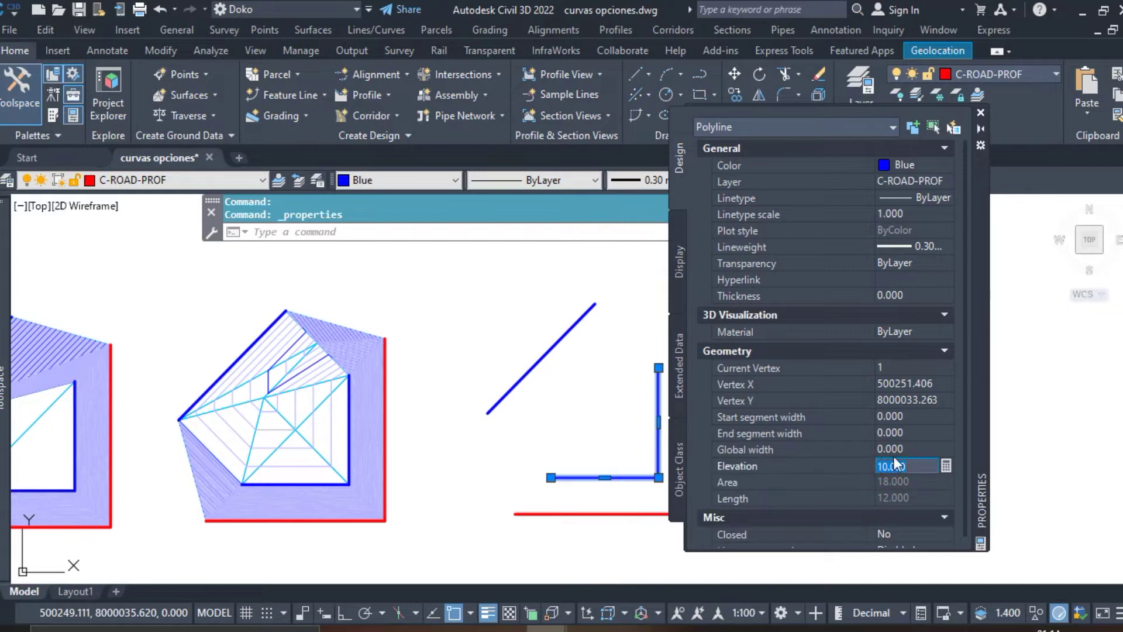
key("Escape")
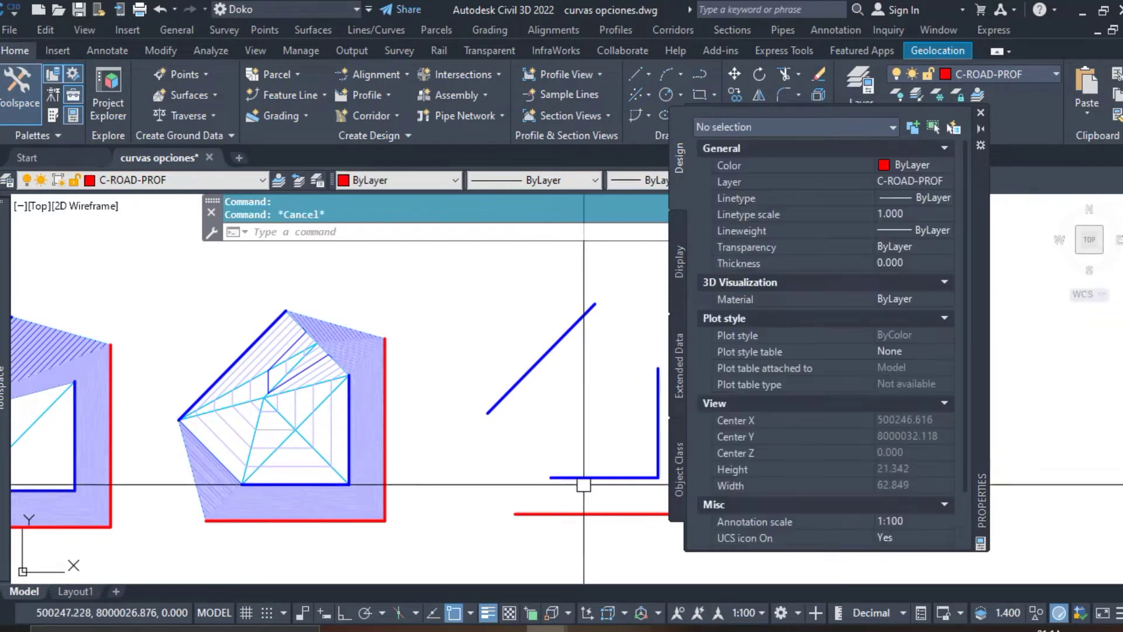
Step: Set the elevation of the copied outer red L-shaped polyline to 10
left_click(584, 514)
middle_click_drag(584, 439, 426, 436)
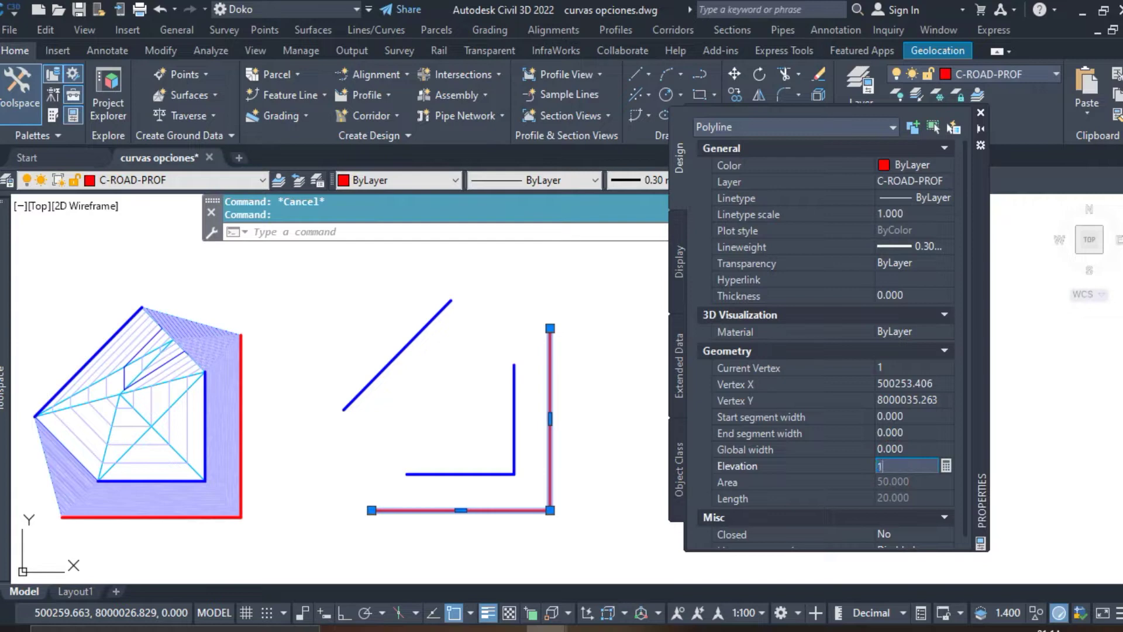
key("Return")
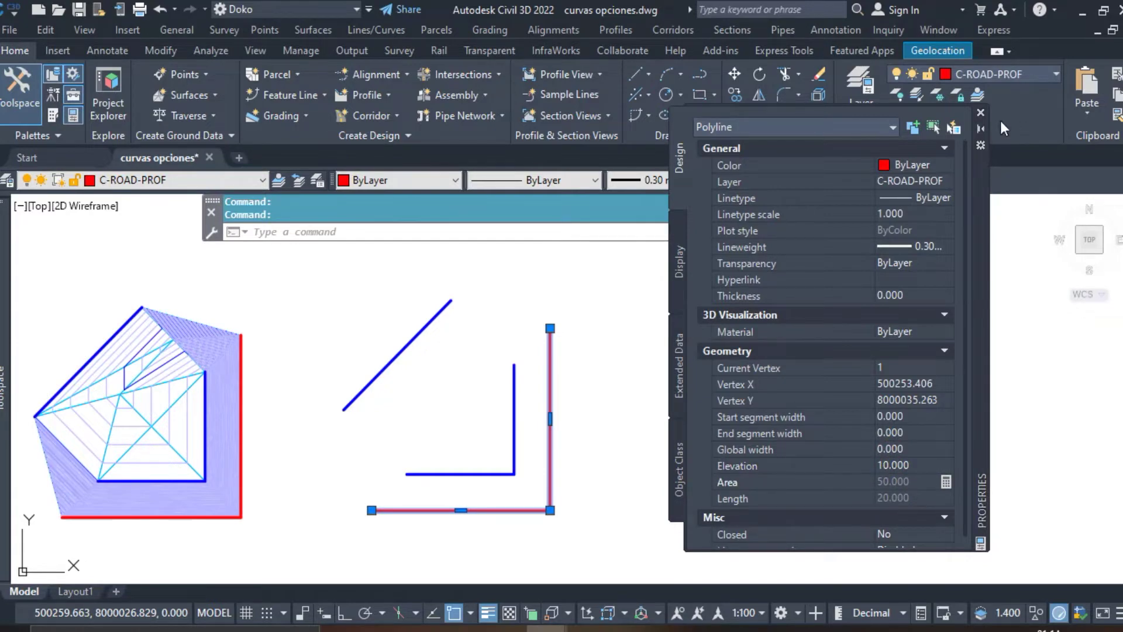
left_click(979, 114)
key("Escape")
Step: Change the color of the copied outer L-shaped polyline to Blue
middle_click_drag(547, 394, 659, 393)
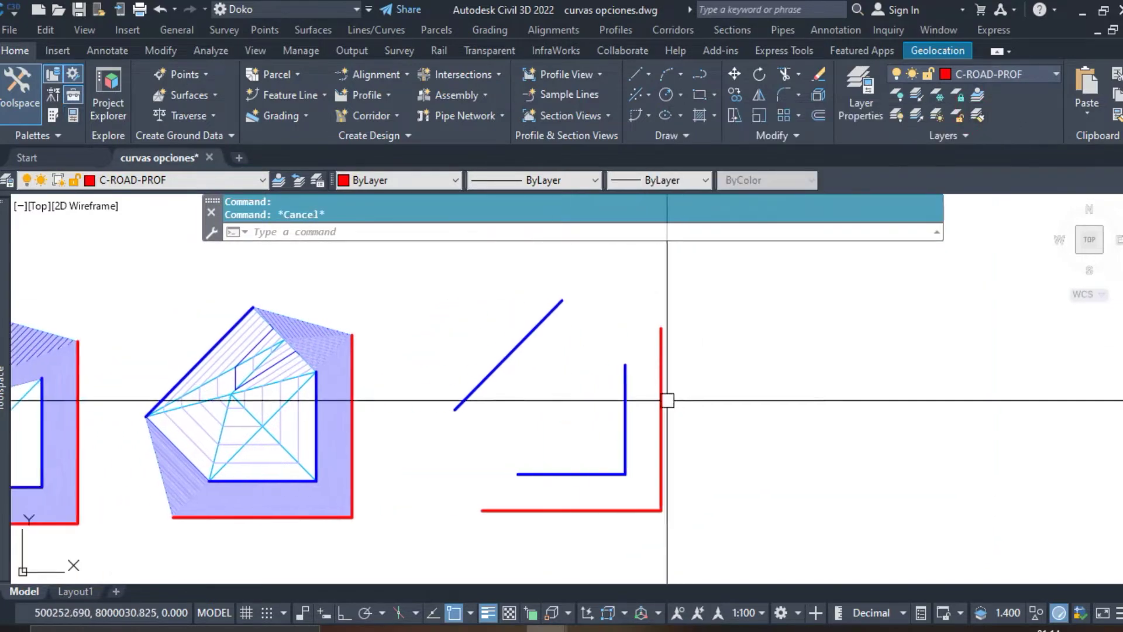
left_click(672, 424)
left_click(653, 441)
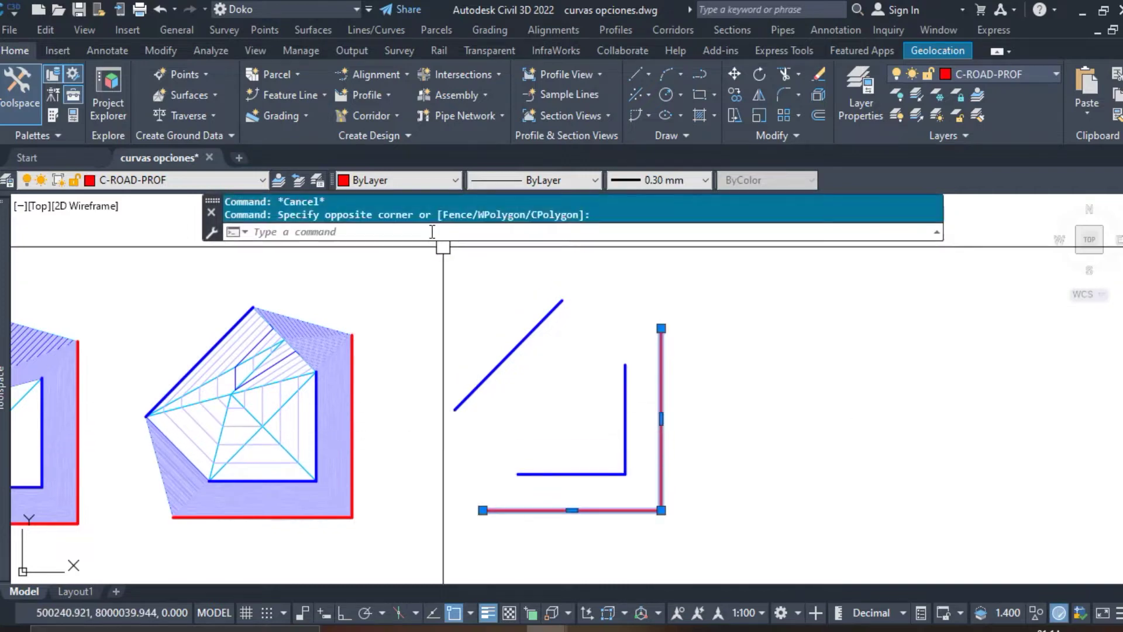
left_click(409, 182)
left_click(380, 279)
key("Escape")
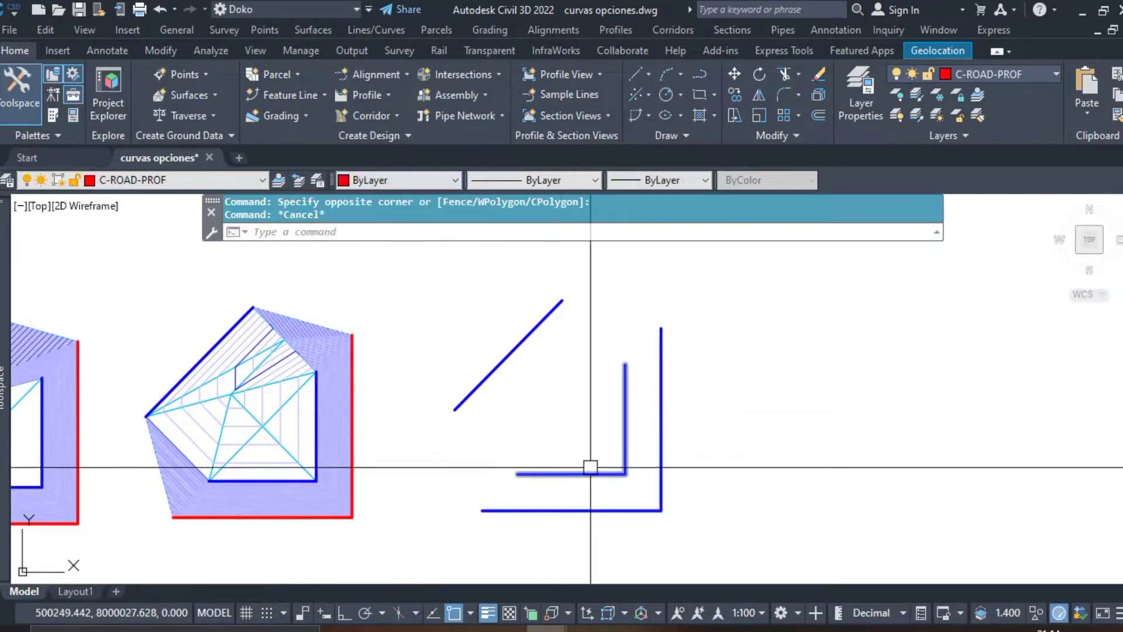
Step: Change the color of the copied inner L-shaped polyline to ByLayer
left_click(591, 491)
left_click(566, 447)
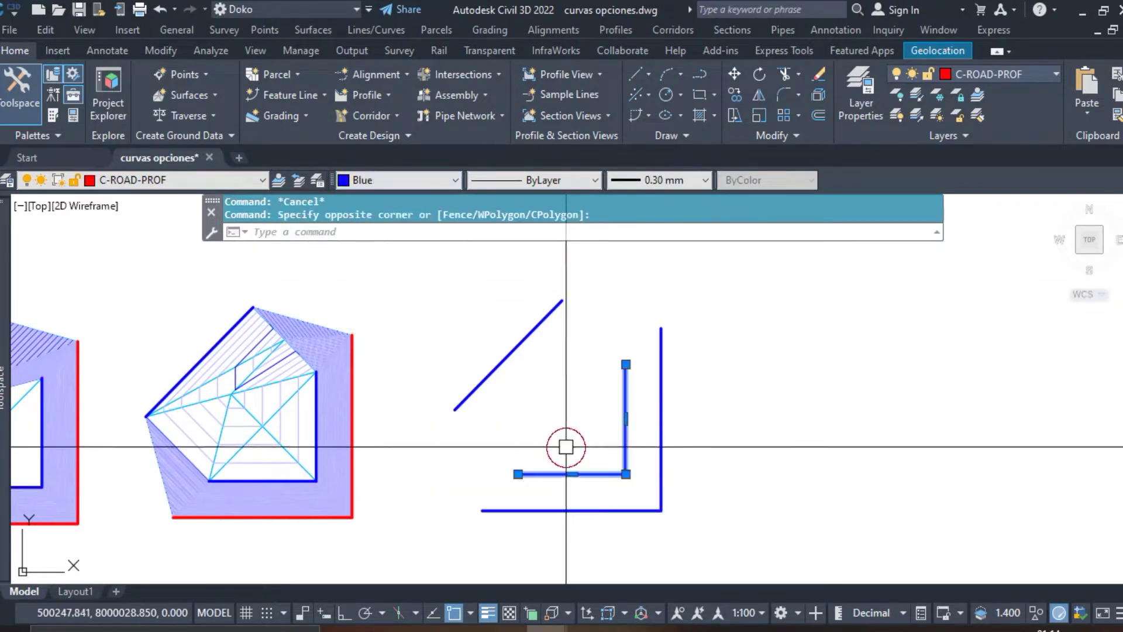
left_click(400, 180)
left_click(370, 199)
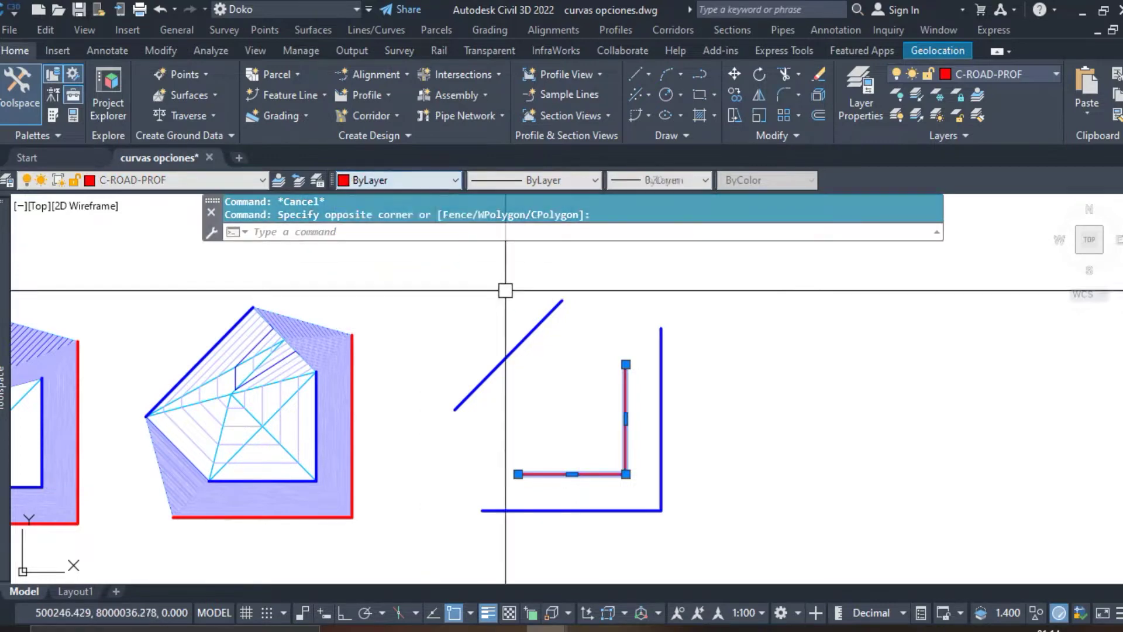
key("Escape")
Step: Draw a single-segment polyline sloping down to the right, above and outside the copied L-shaped polylines
middle_click_drag(719, 350, 677, 376)
type("sq")
key("Return")
left_click(550, 274)
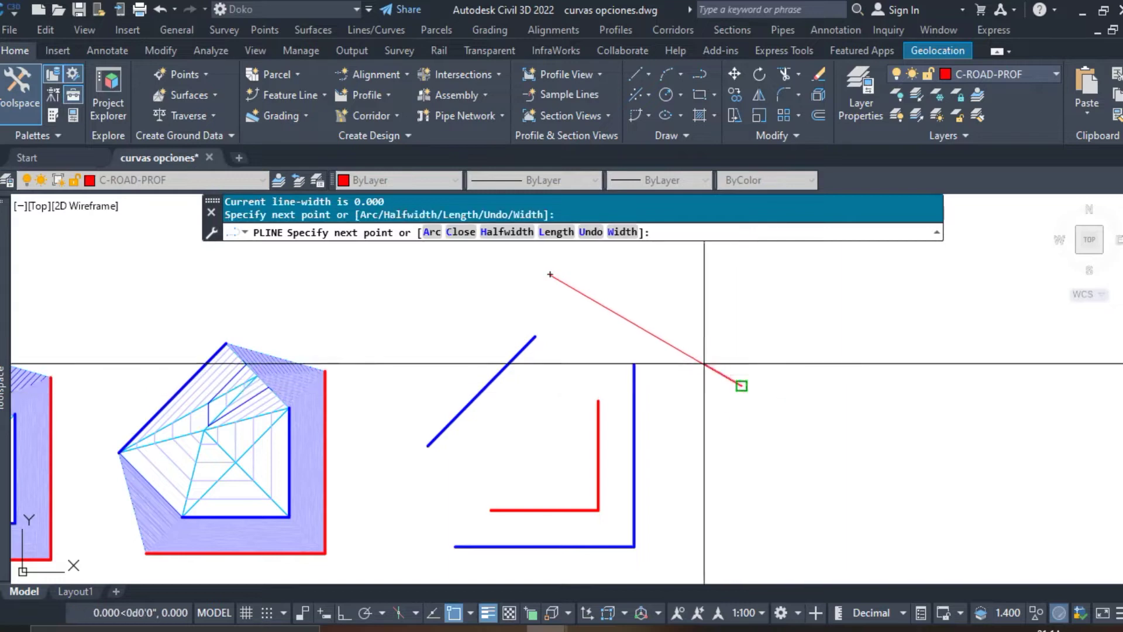
left_click(741, 385)
key("Escape")
Step: Match the properties of the inner red L-shaped polyline onto the new diagonal polyline
left_click(599, 455)
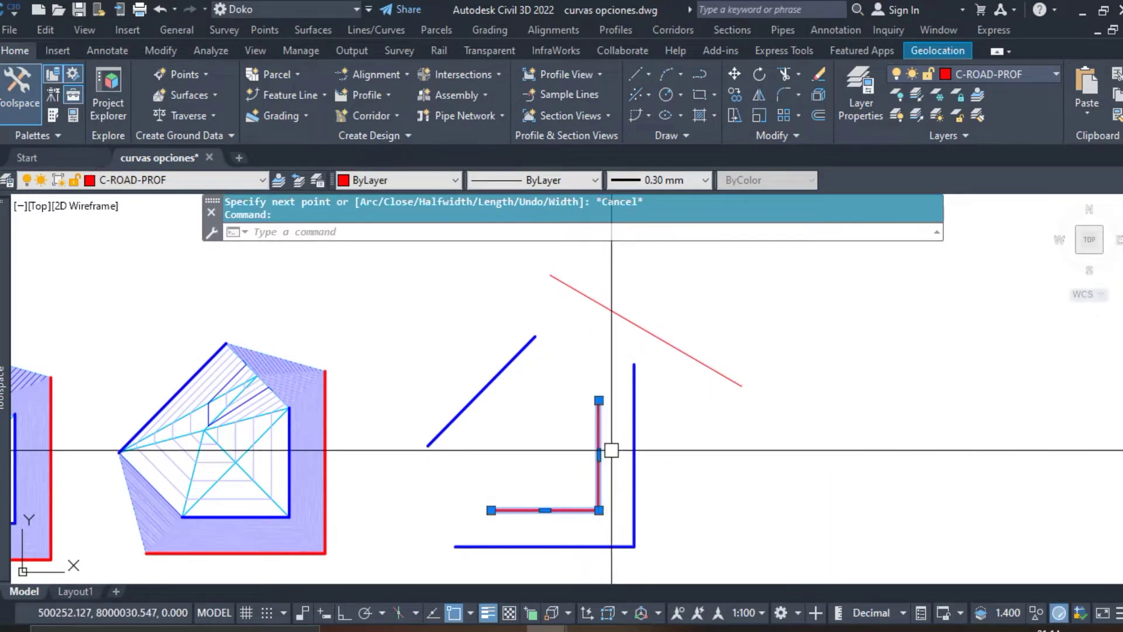
type("ma")
key("Return")
key("Escape")
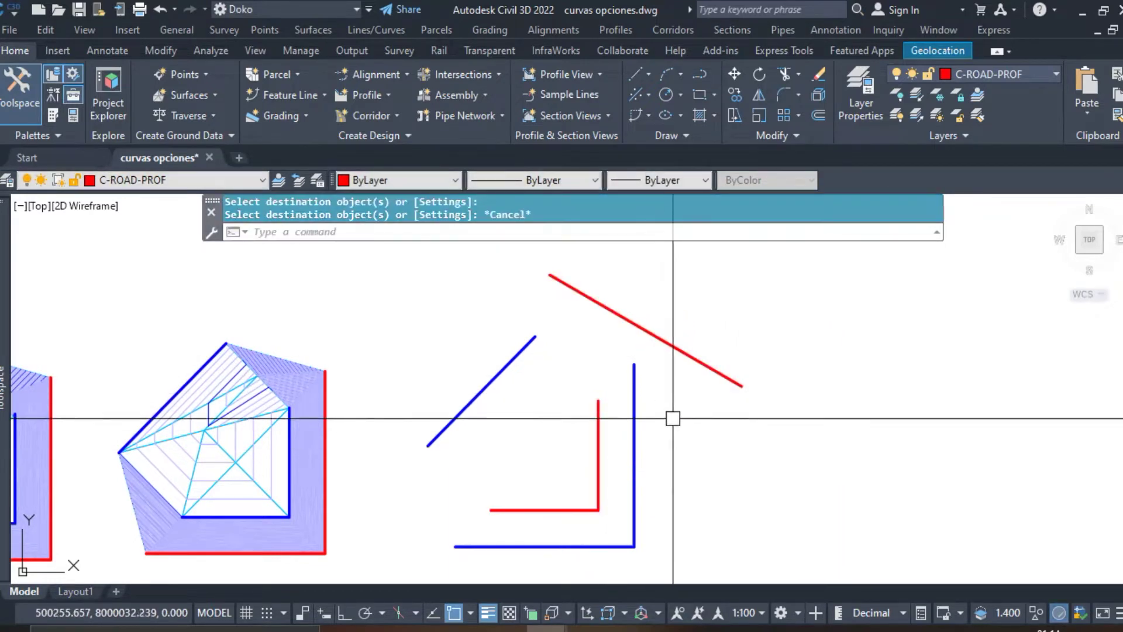
Step: Review the help entry on adding points to flat edges (Adición de puntos a aristas planas)
mouse_move(672, 419)
middle_mouse_down()
mouse_move(760, 409)
mouse_move(750, 402)
middle_mouse_up()
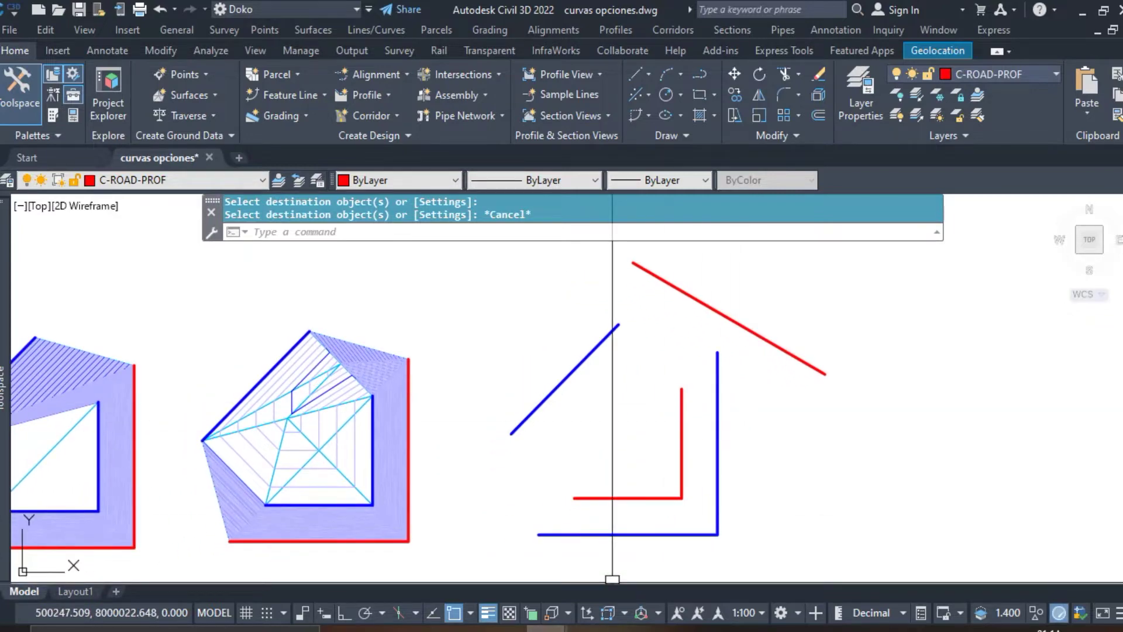
left_click(599, 597)
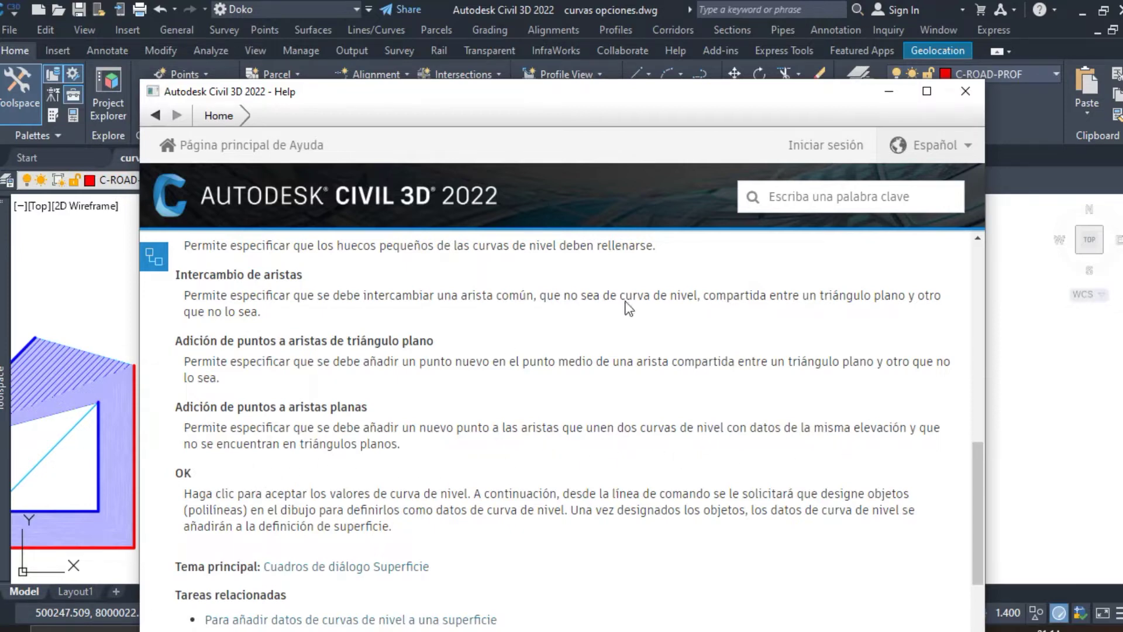
left_click(893, 98)
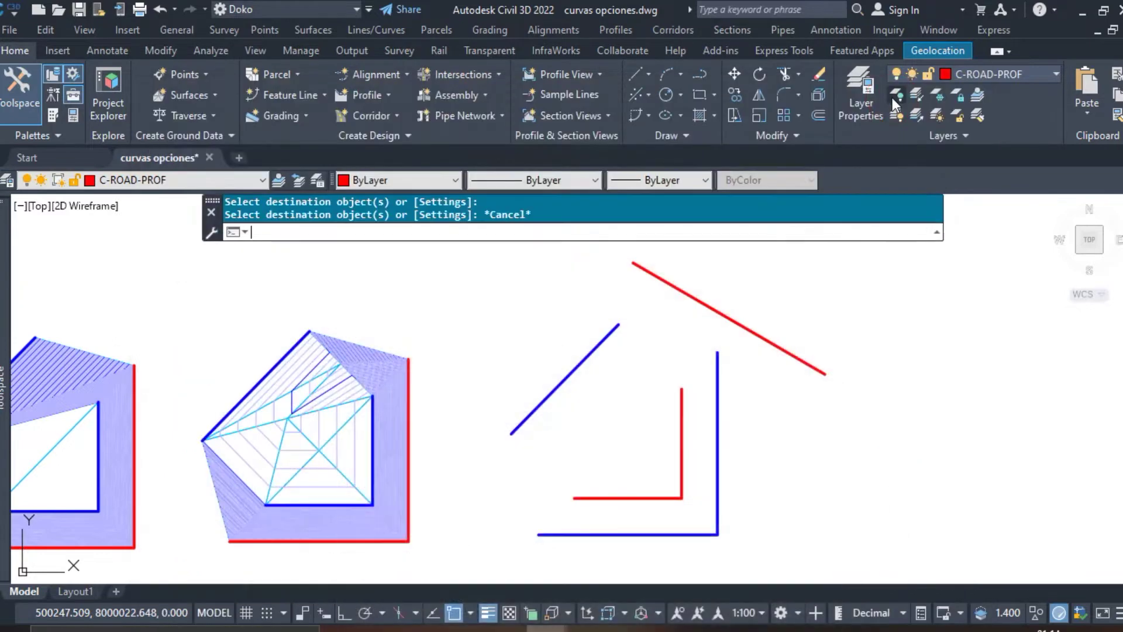
Step: Highlight the inner red L-shaped polyline and the red diagonal polyline as the pair of contours to examine
middle_click_drag(653, 359, 617, 392)
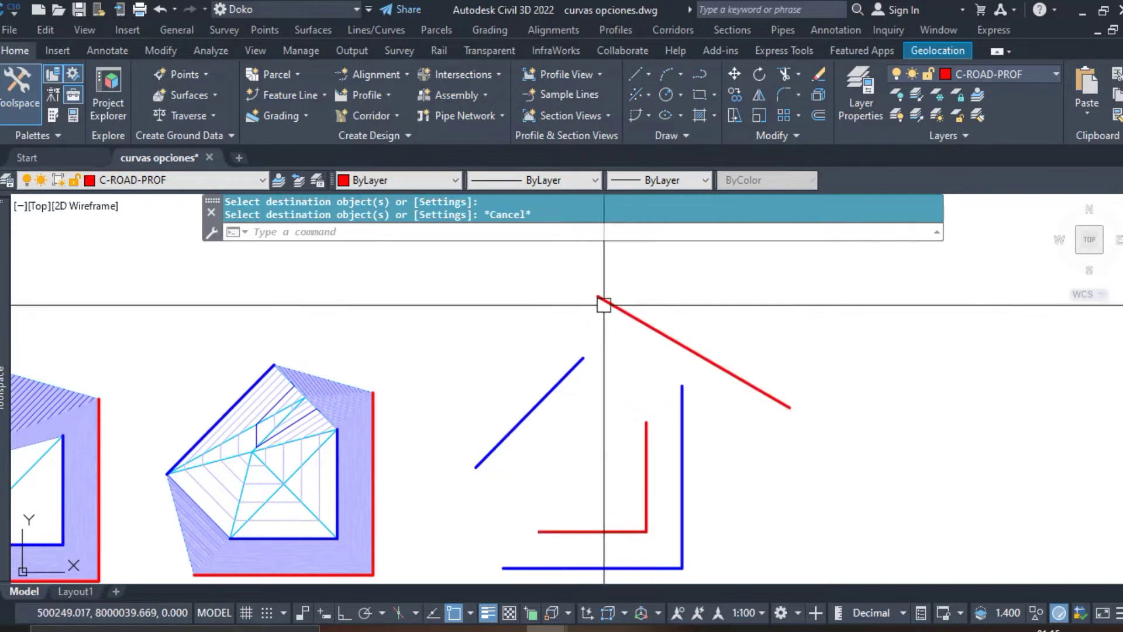
left_click(645, 433)
left_click(677, 339)
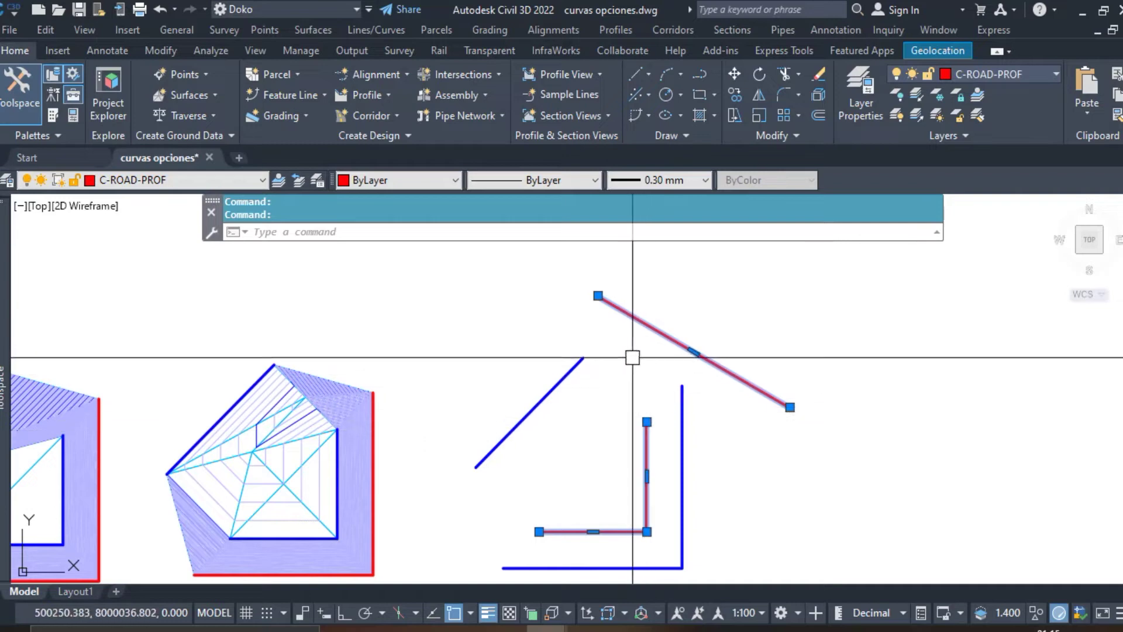
middle_click_drag(644, 371, 692, 351)
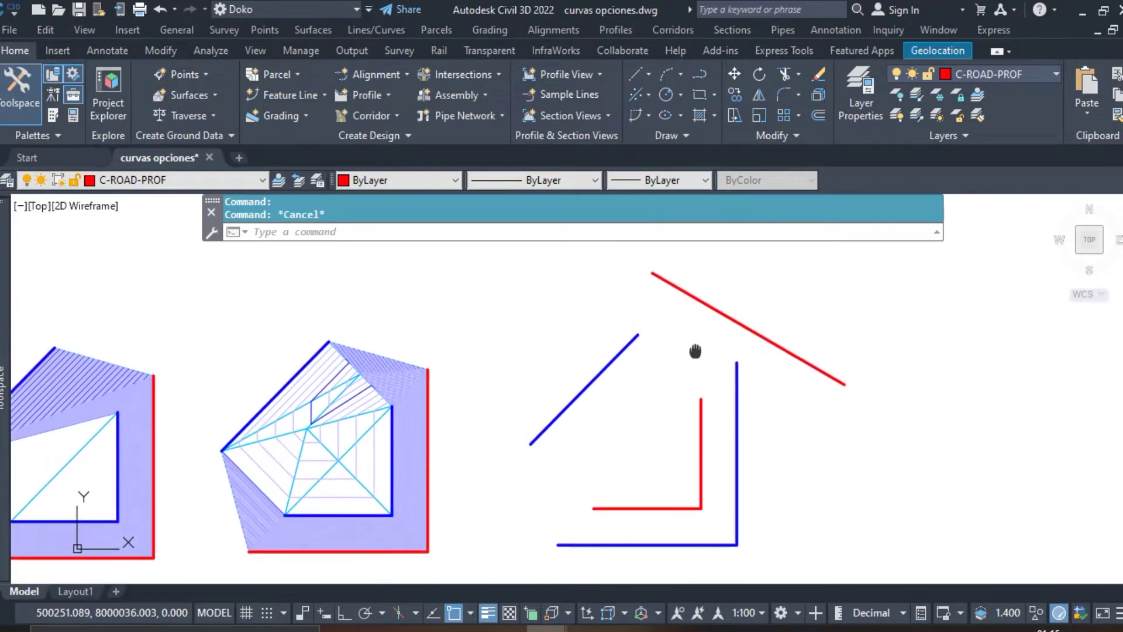
Step: Add the four copied polylines to the surface definition as contour data, minimizing flat areas by adding points to flat triangle edges and flat edges
mouse_move(5, 386)
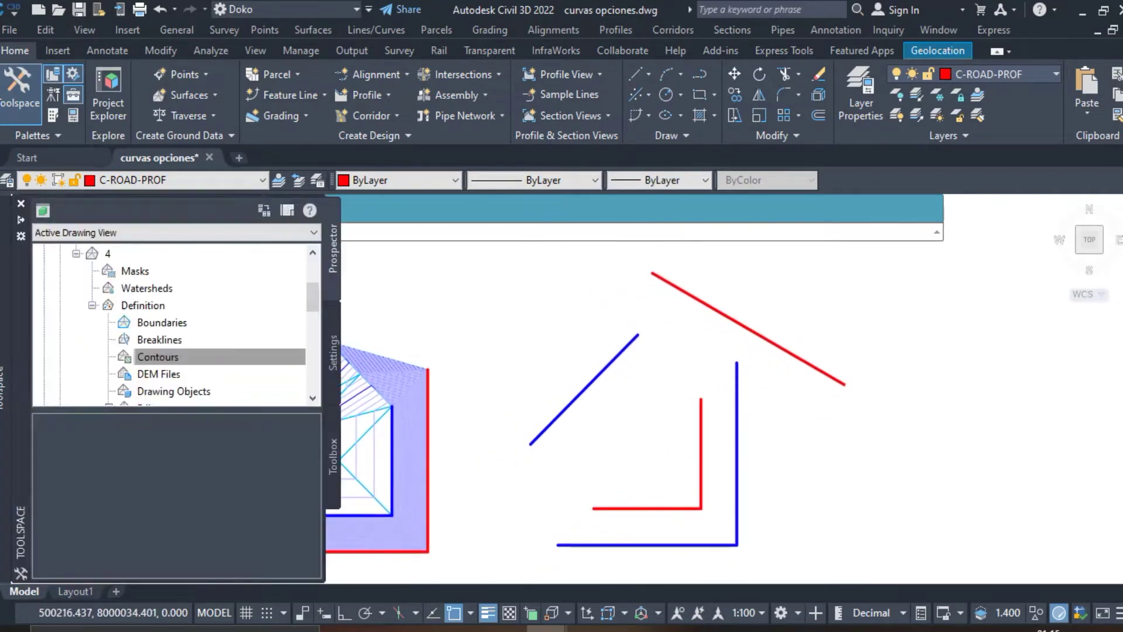
left_click(96, 306)
right_click(153, 308)
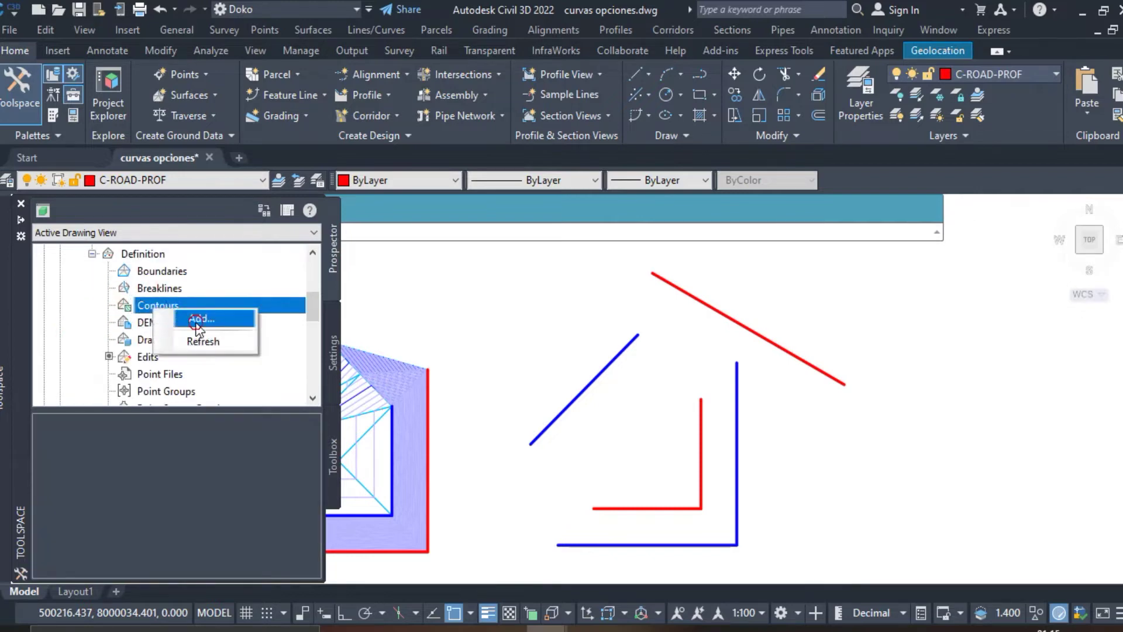
left_click(199, 319)
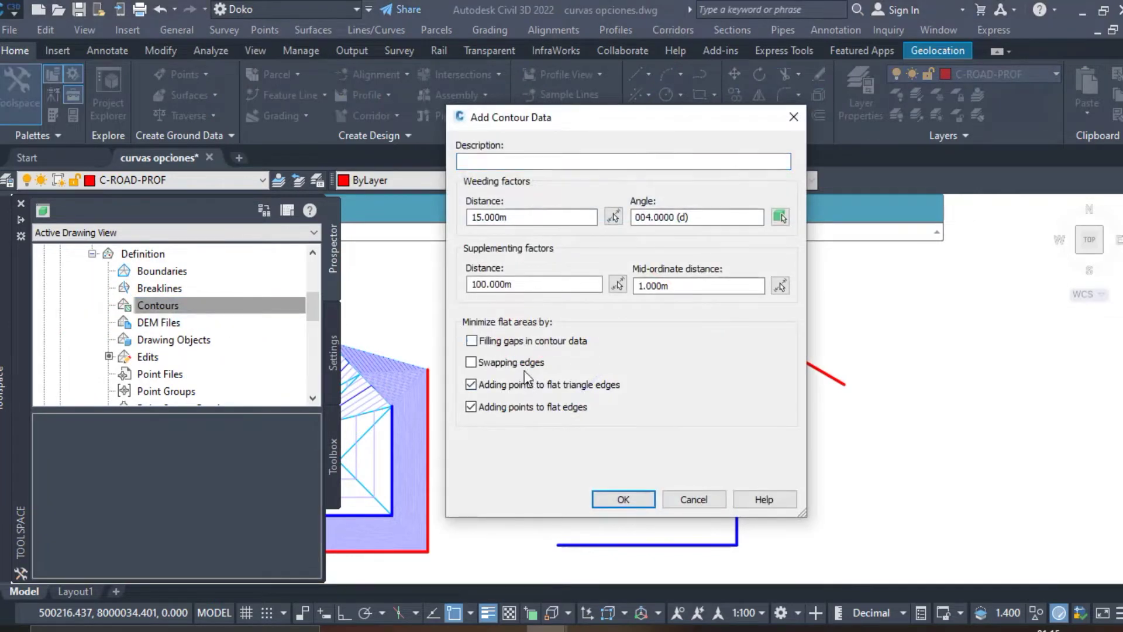
left_click(623, 499)
left_click(814, 489)
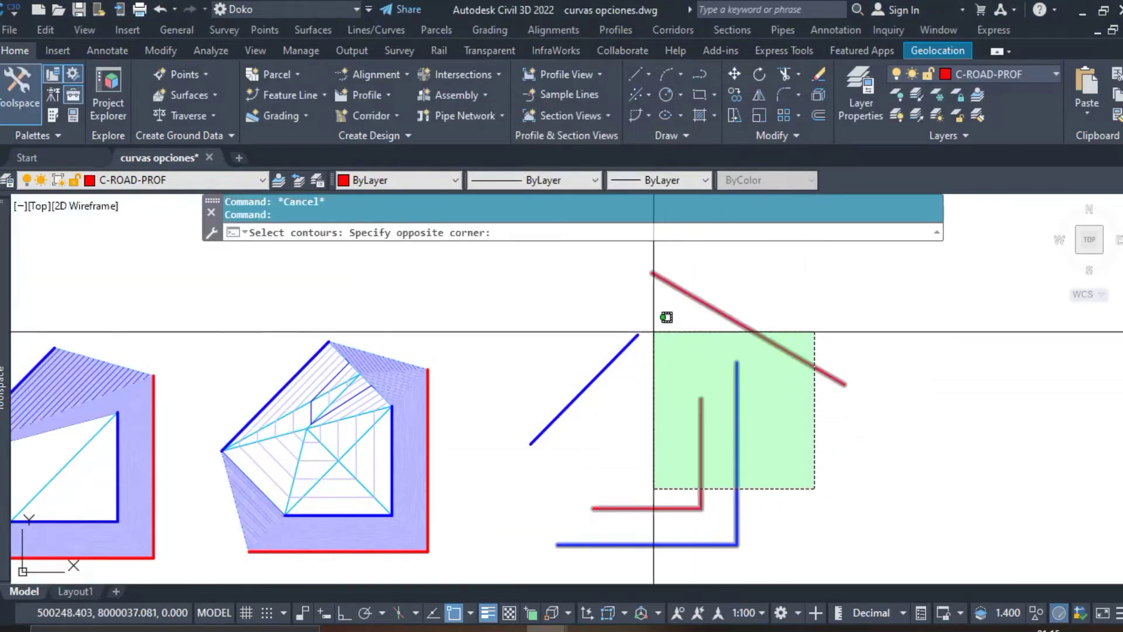
left_click(600, 321)
middle_click_drag(654, 453, 592, 443)
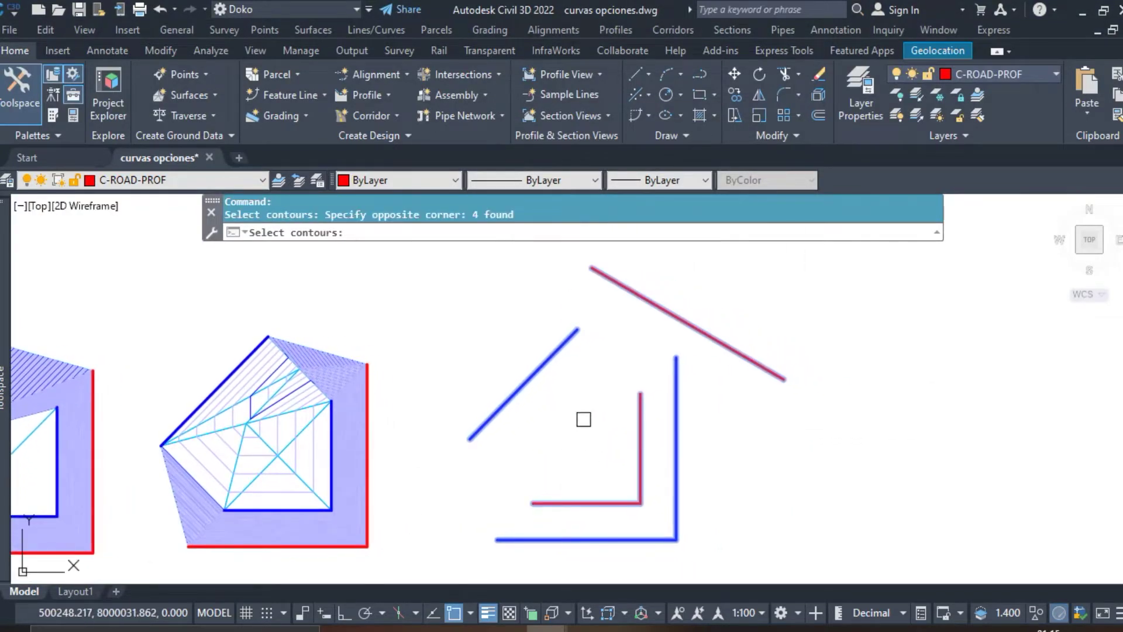
key("Return")
scroll(614, 298, "up", 2)
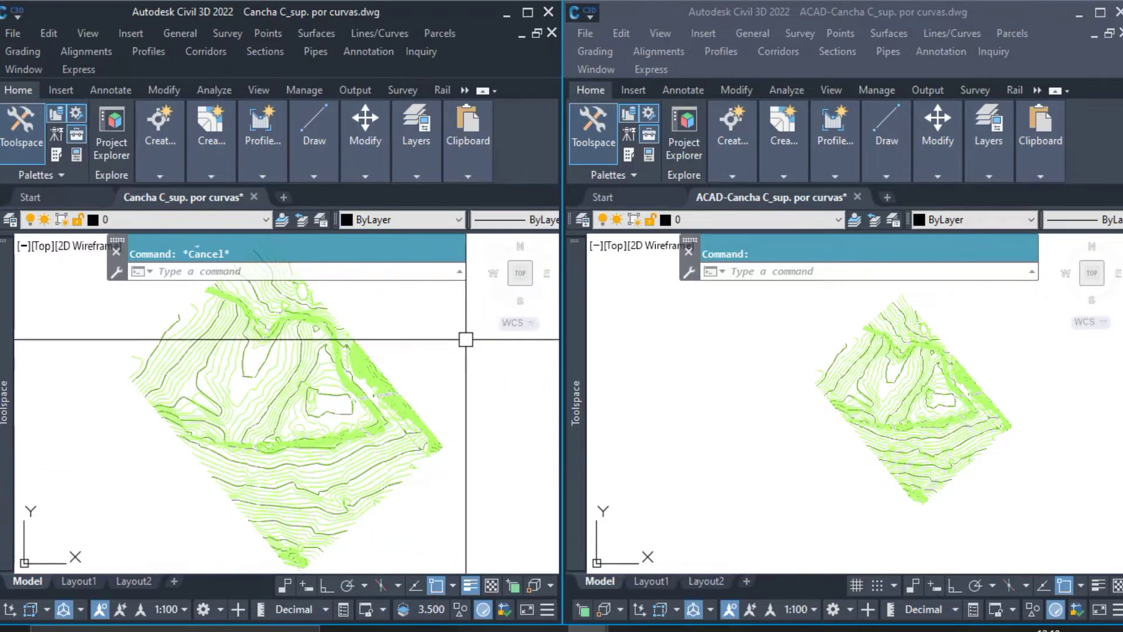
Step: Inspect the surface of the Cancha C_sup. por curvas drawing in the Object Viewer, orbiting and panning around its slopes and edges
left_click(305, 530)
right_click(331, 514)
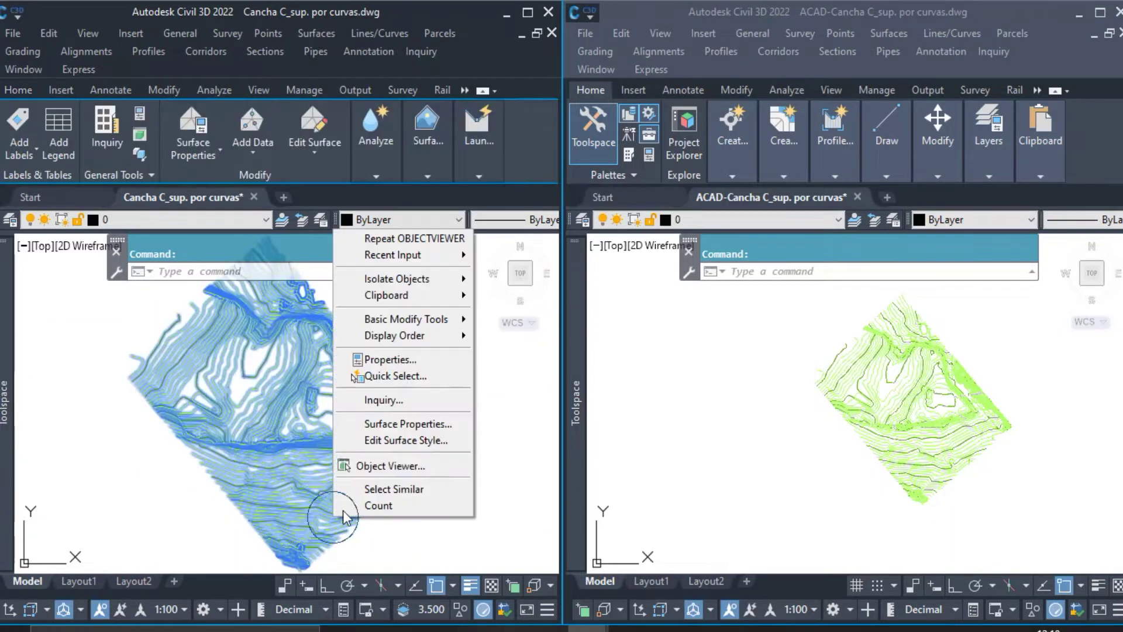
left_click(374, 463)
mouse_move(515, 496)
left_mouse_down()
mouse_move(426, 371)
mouse_move(488, 369)
mouse_move(547, 466)
left_mouse_up()
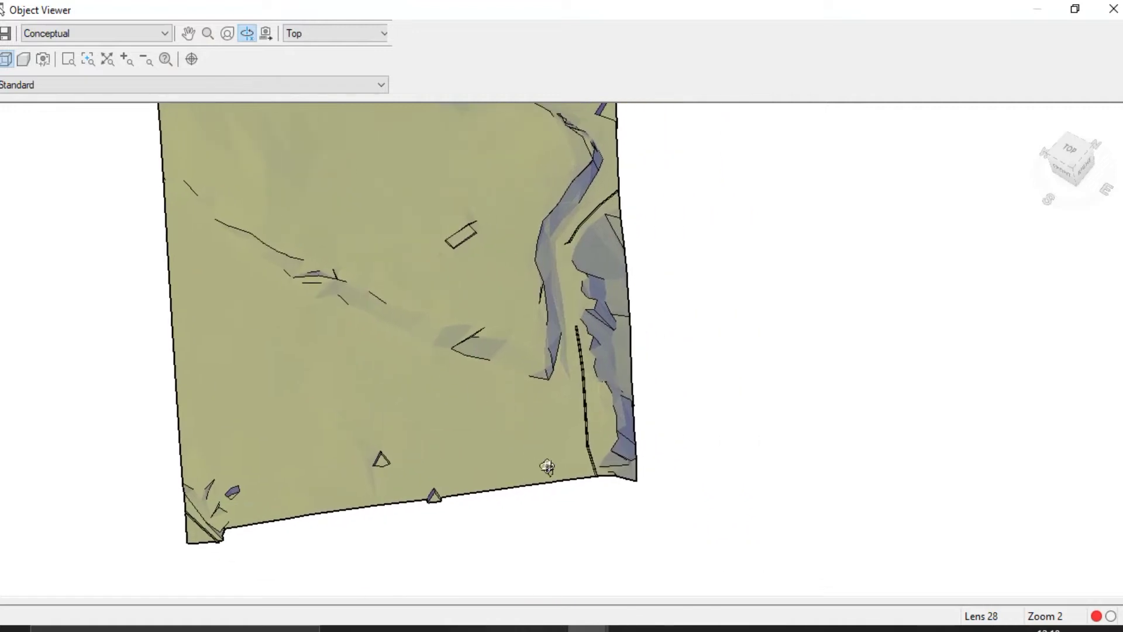
mouse_move(567, 414)
left_mouse_down()
mouse_move(424, 480)
mouse_move(422, 435)
left_mouse_up()
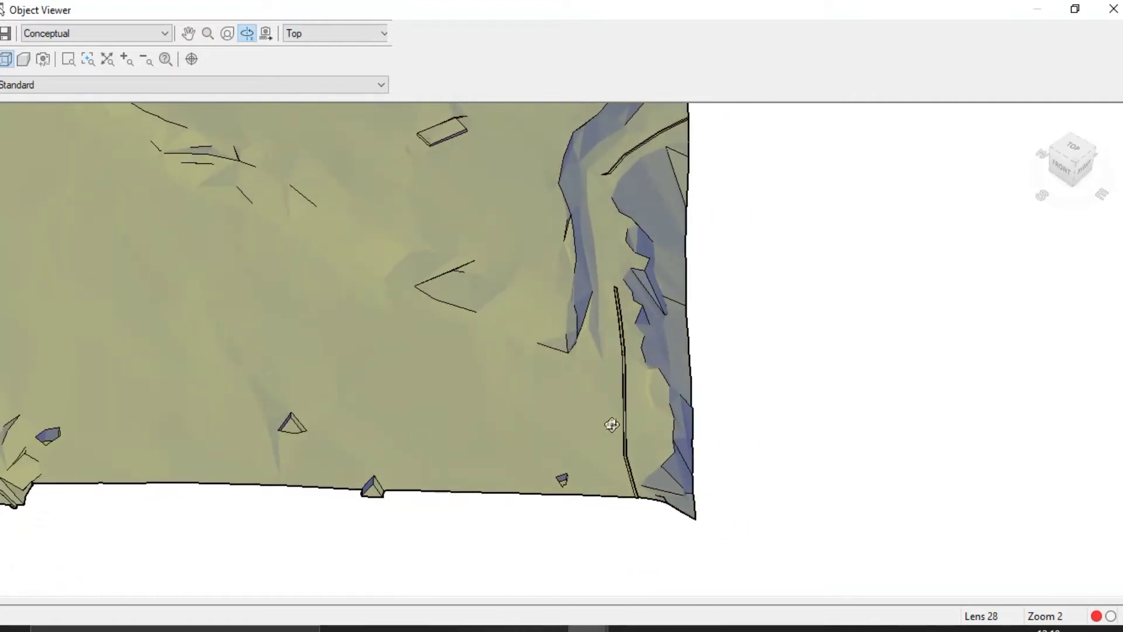
mouse_move(644, 283)
left_mouse_down()
mouse_move(594, 501)
mouse_move(642, 346)
mouse_move(643, 423)
left_mouse_up()
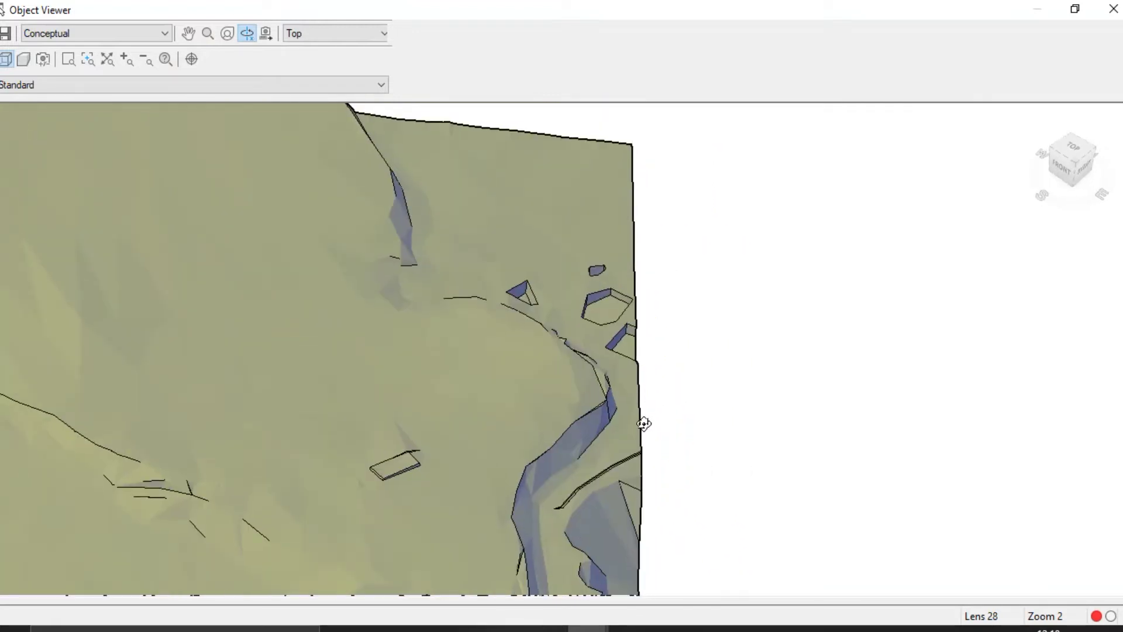
mouse_move(577, 300)
left_mouse_down()
mouse_move(423, 371)
mouse_move(431, 303)
mouse_move(215, 520)
left_mouse_up()
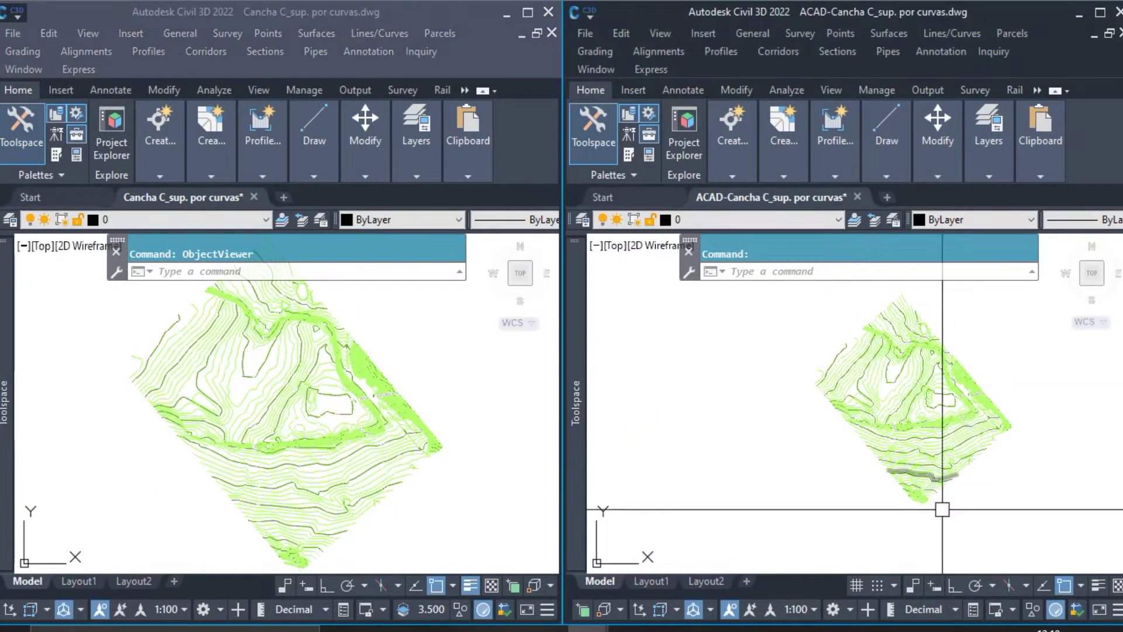
Step: In the ACAD-Cancha C_sup. por curvas drawing, check the properties of the long major contour polyline, including its elevation
scroll(830, 371, "up", 10)
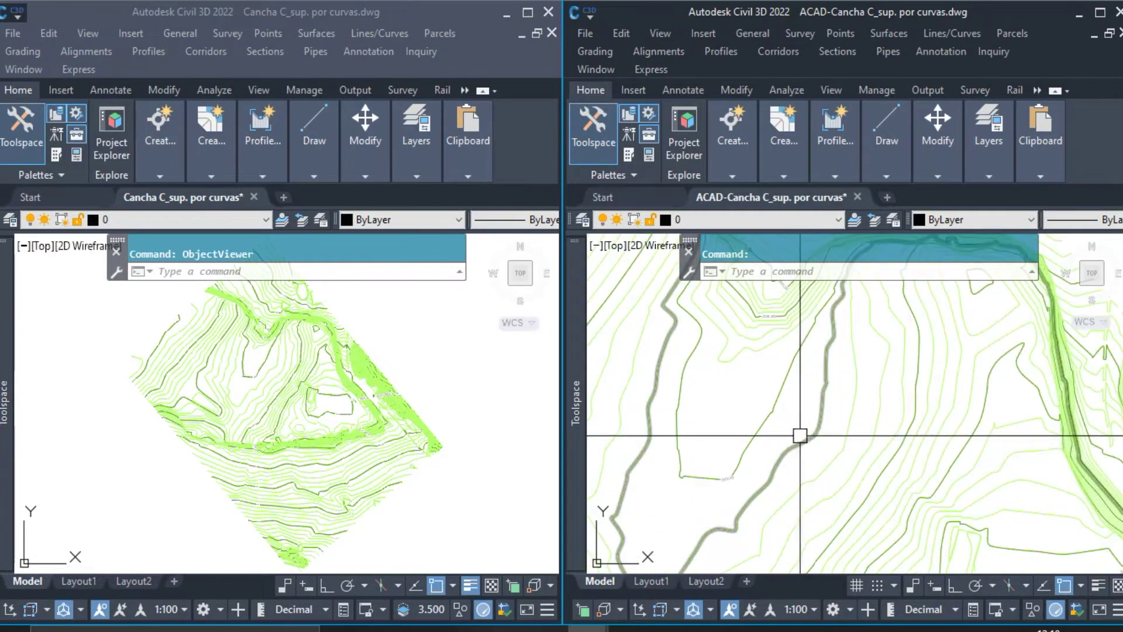
left_click(771, 436)
left_click(728, 403)
scroll(825, 445, "down", 8)
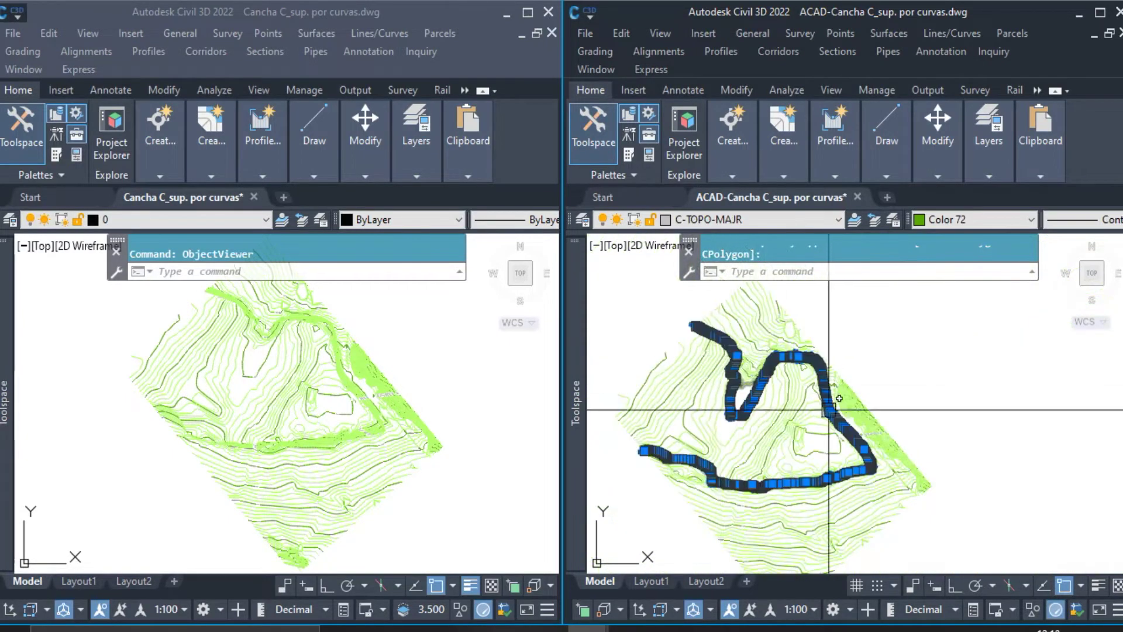
right_click(784, 436)
left_click(843, 269)
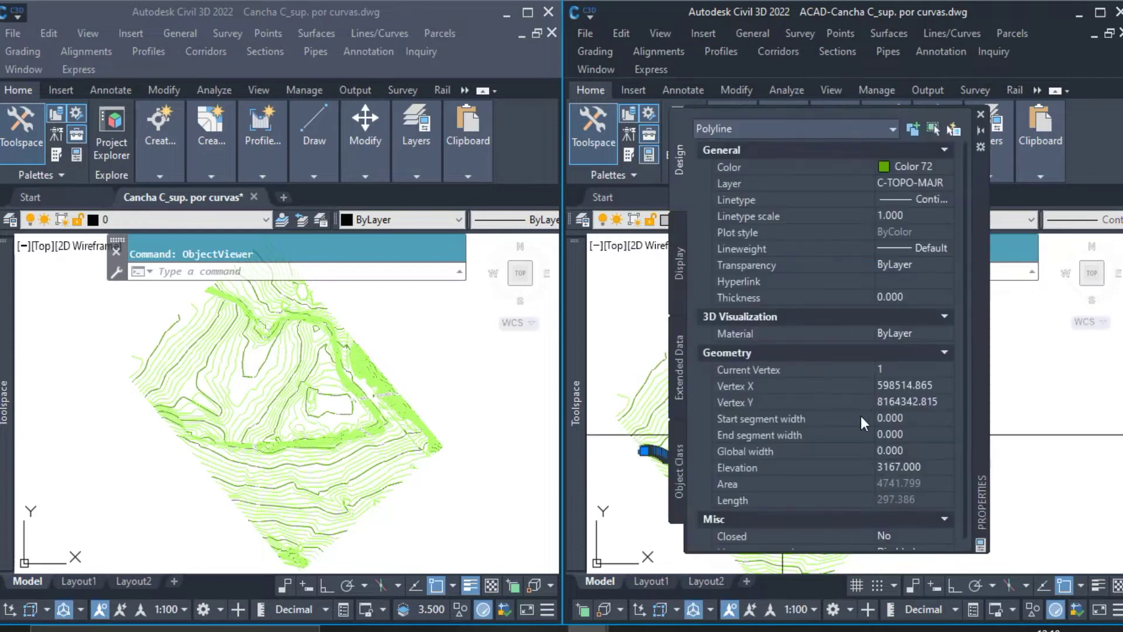
left_click(980, 114)
key("Escape")
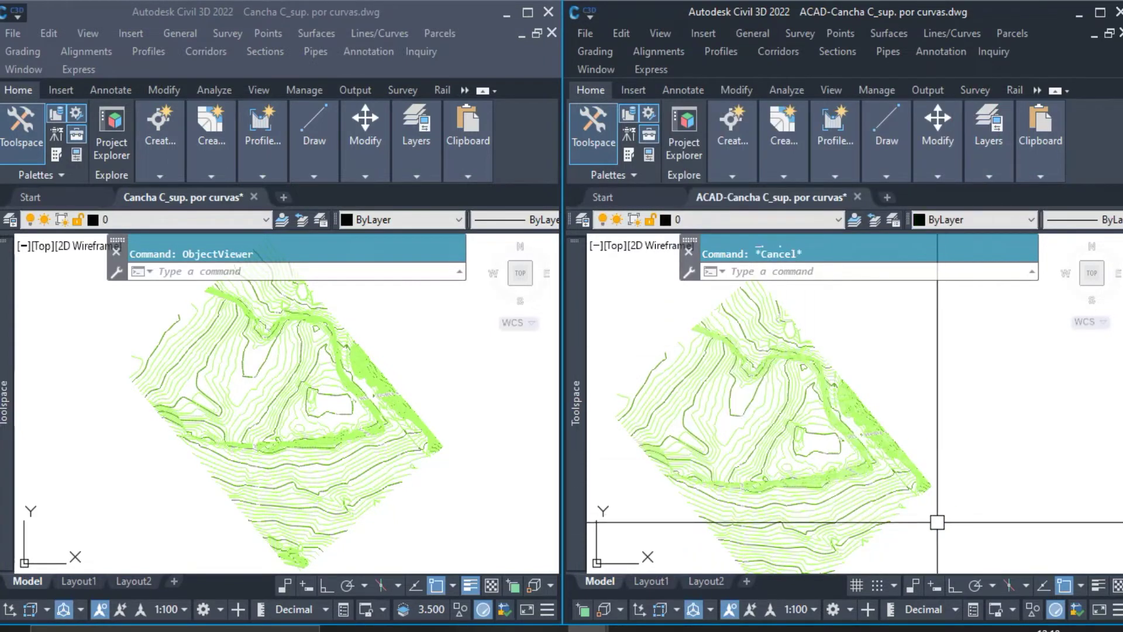
Step: Start a new TIN surface named 1 in the ACAD-Cancha C_sup. por curvas drawing
mouse_move(576, 398)
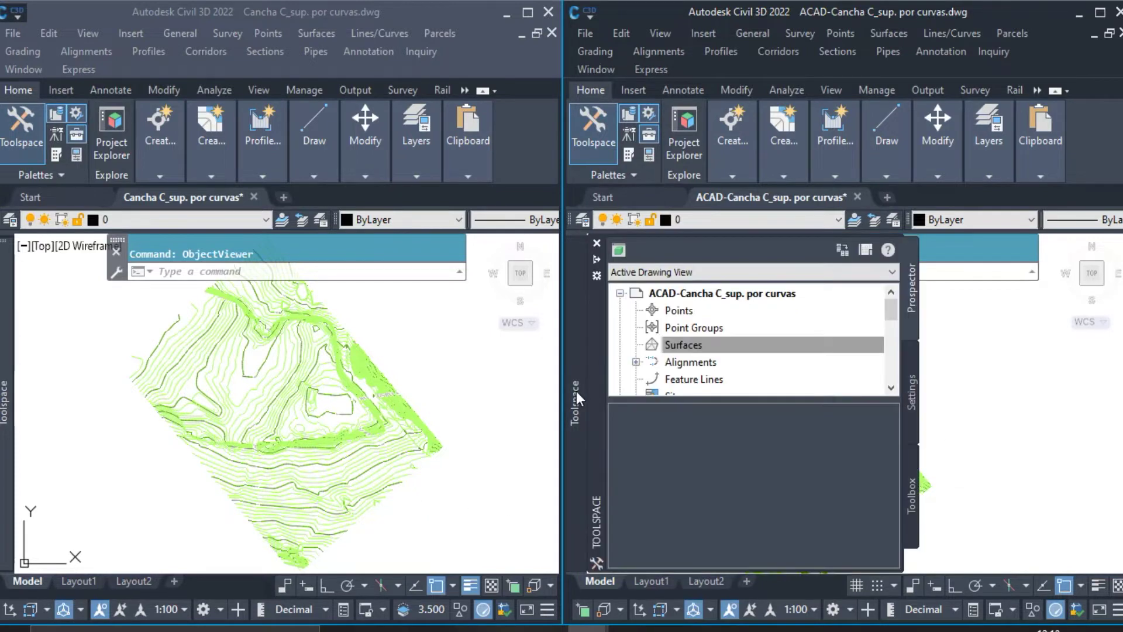
right_click(678, 346)
left_click(696, 356)
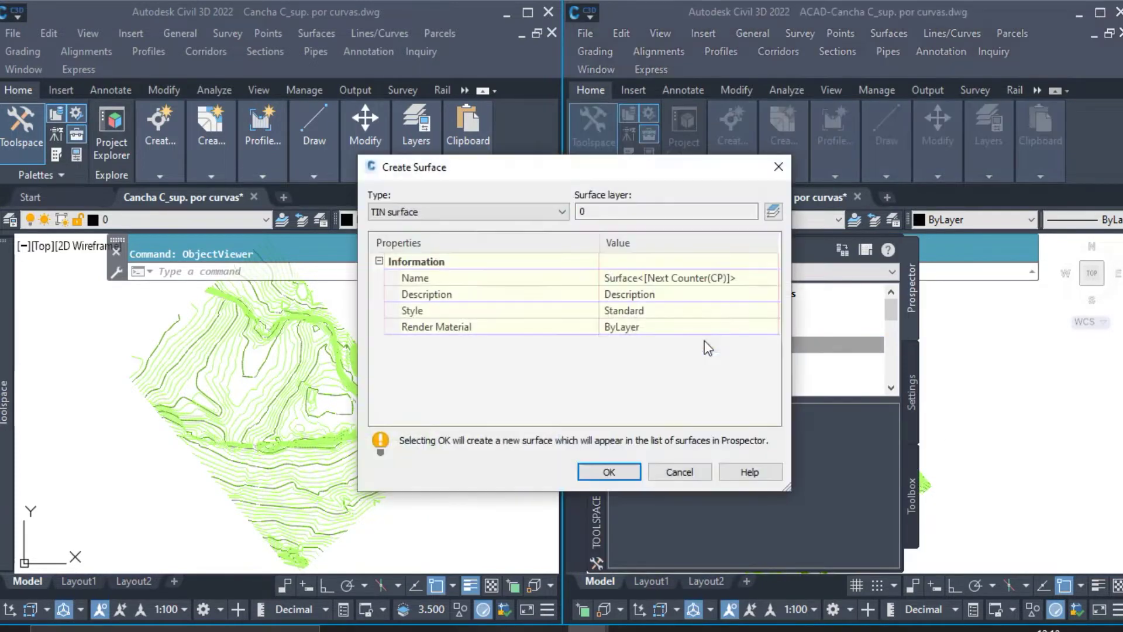
left_click(703, 284)
type("1")
Step: Edit the surface's Standard style to hide the border and show major contours in red
left_click(705, 313)
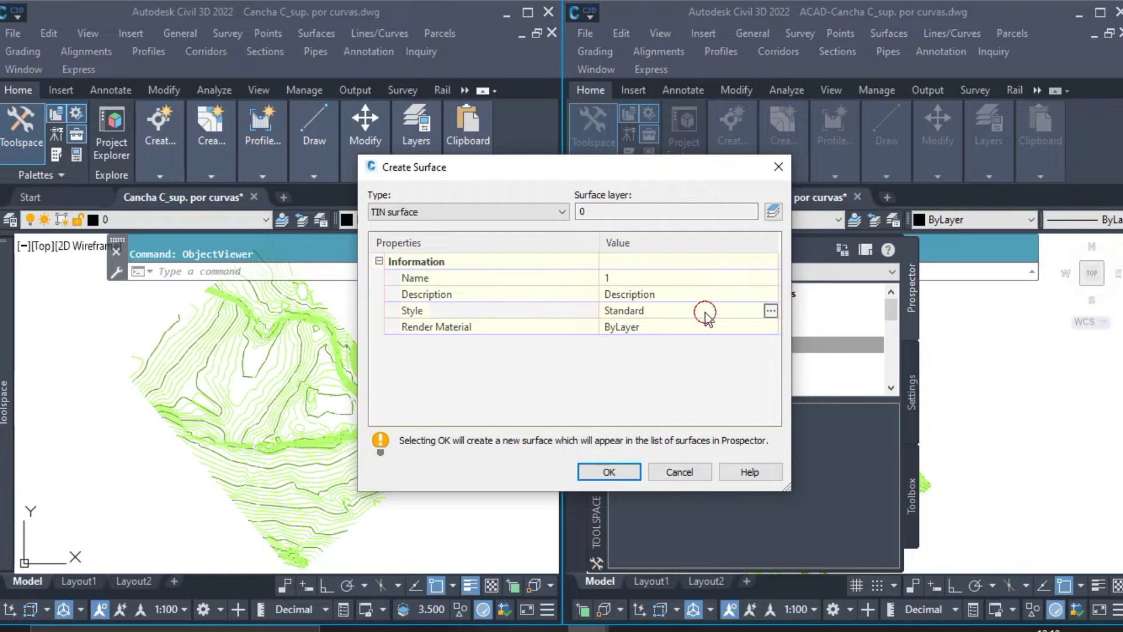
left_click(770, 311)
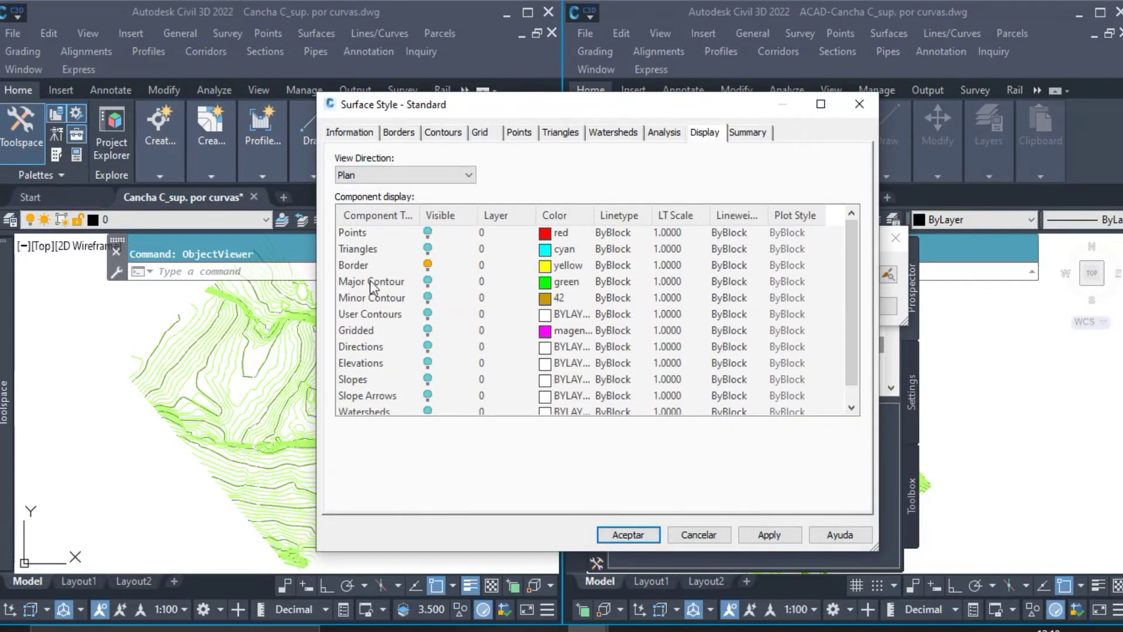
left_click(429, 282)
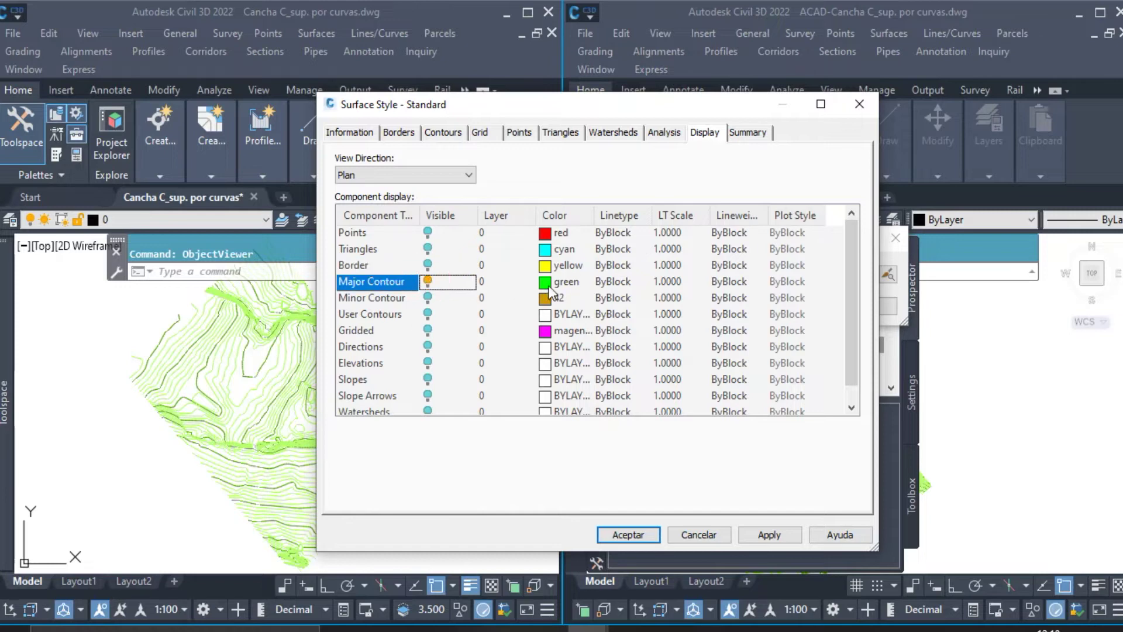
left_click(549, 286)
type("1")
left_click(509, 444)
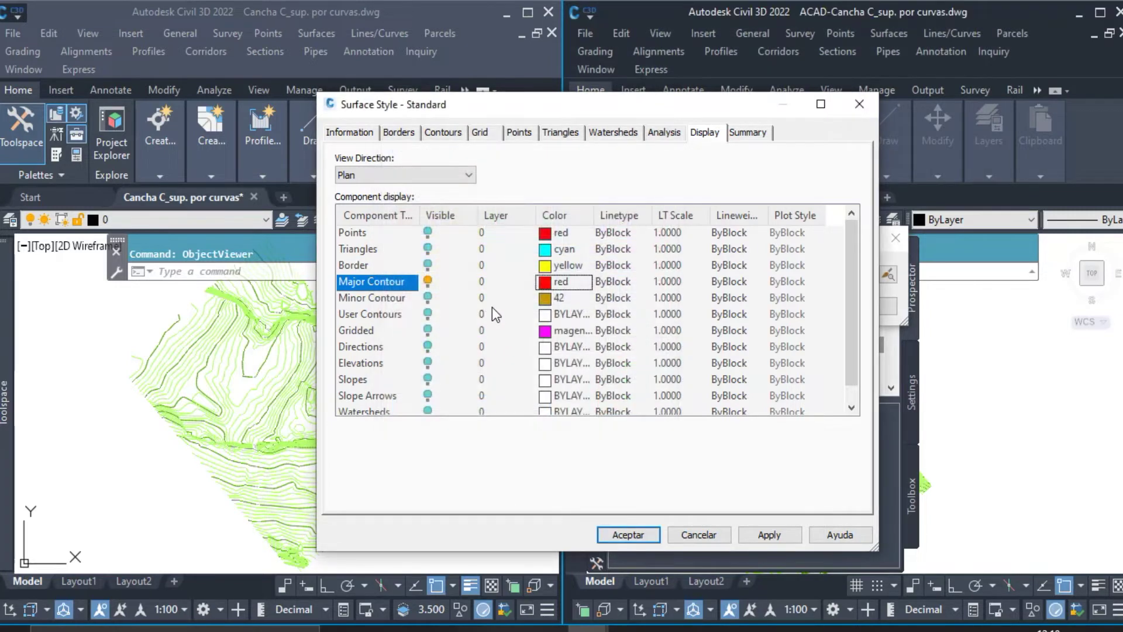
Step: Make the minor contours visible in plan view and color them light red using a true color
left_click(432, 298)
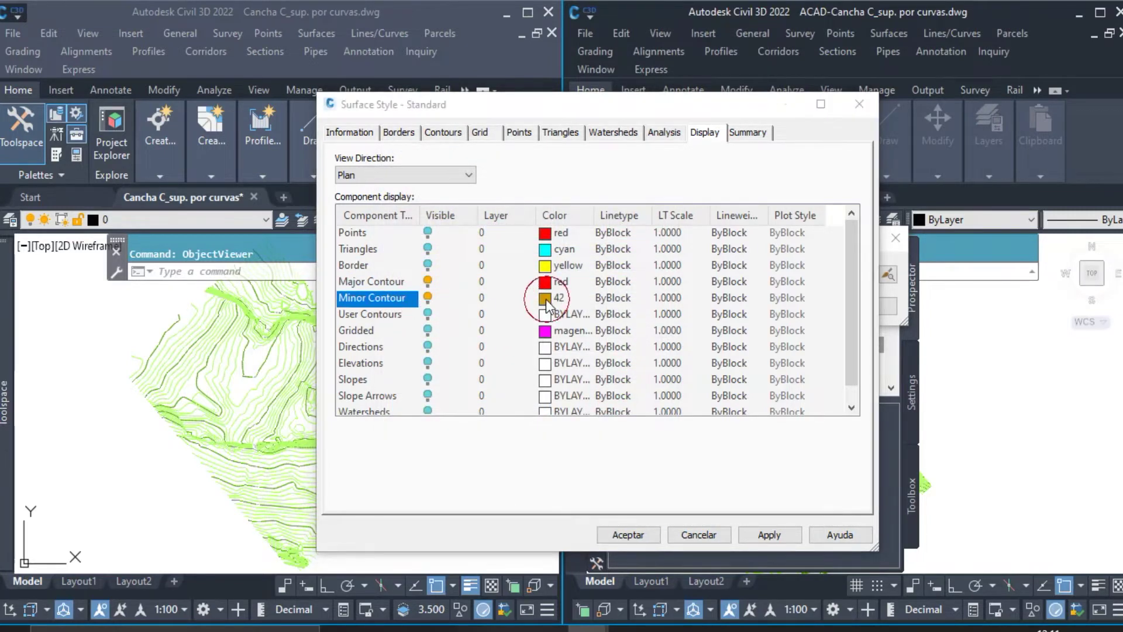
left_click(546, 300)
left_click(528, 181)
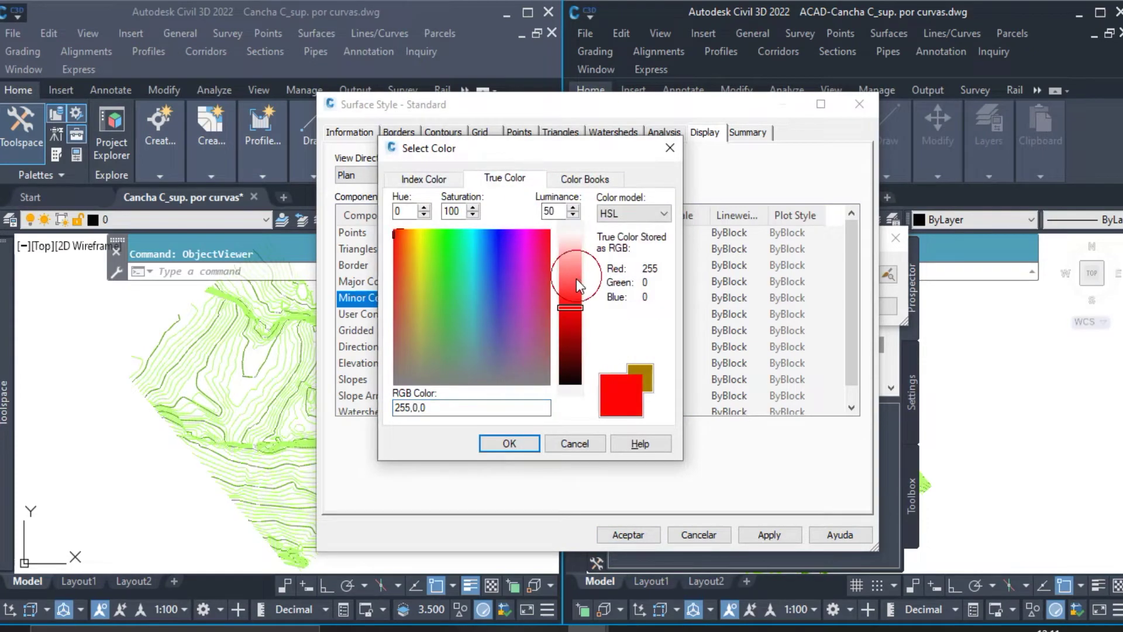
left_click(568, 265)
left_click(517, 445)
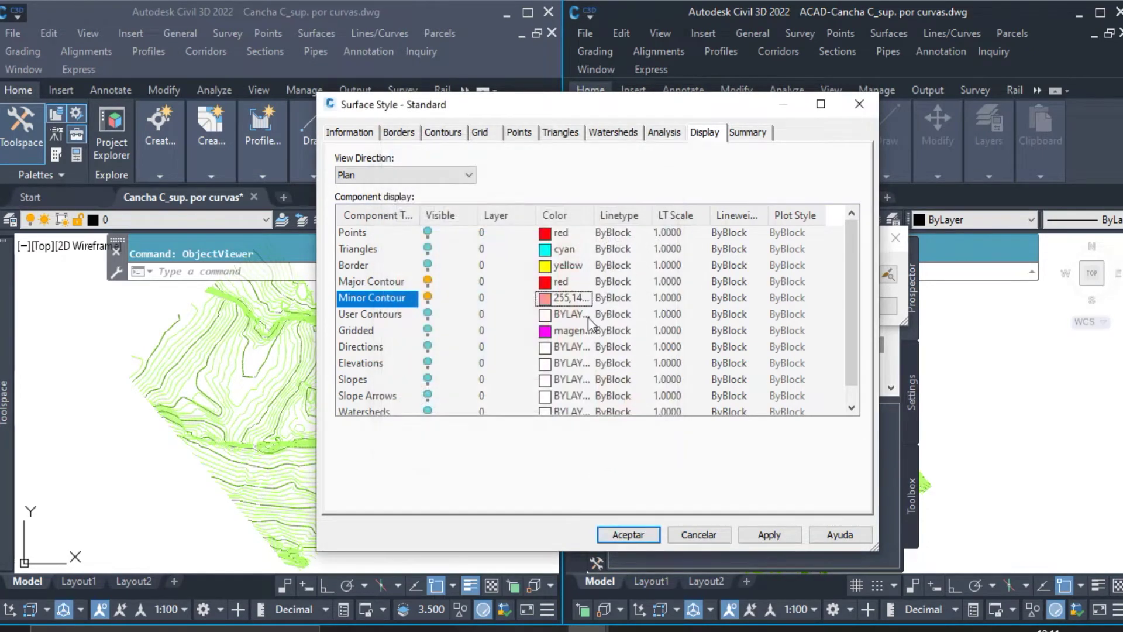
Step: Set the style's contour intervals to 0.2 m minor and 1 m major
left_click(452, 134)
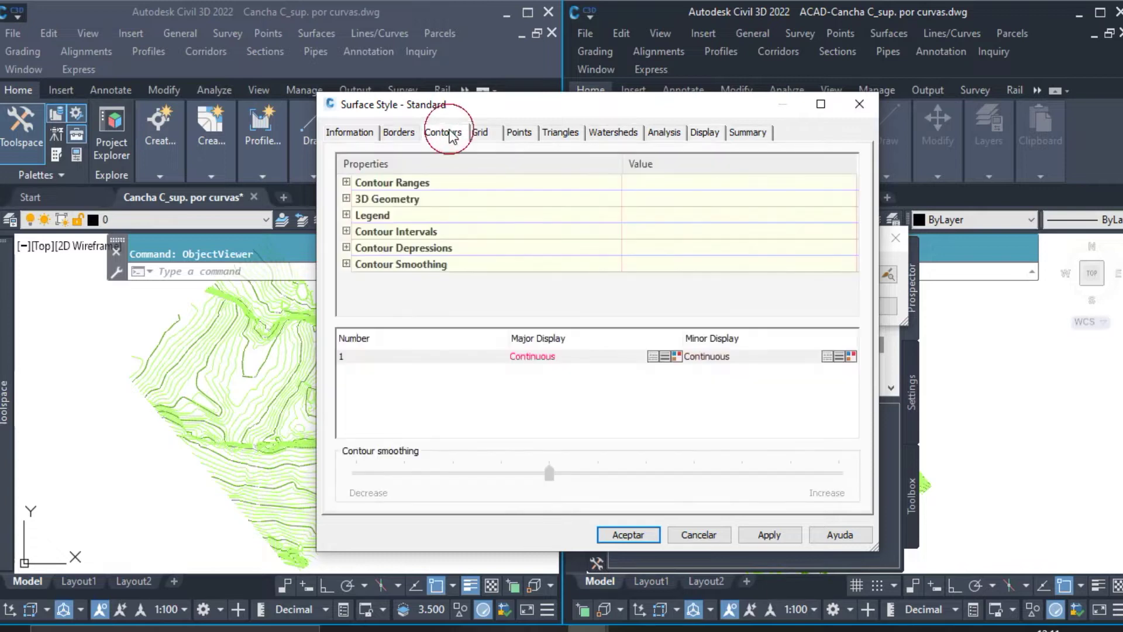
left_click(347, 232)
left_click(651, 263)
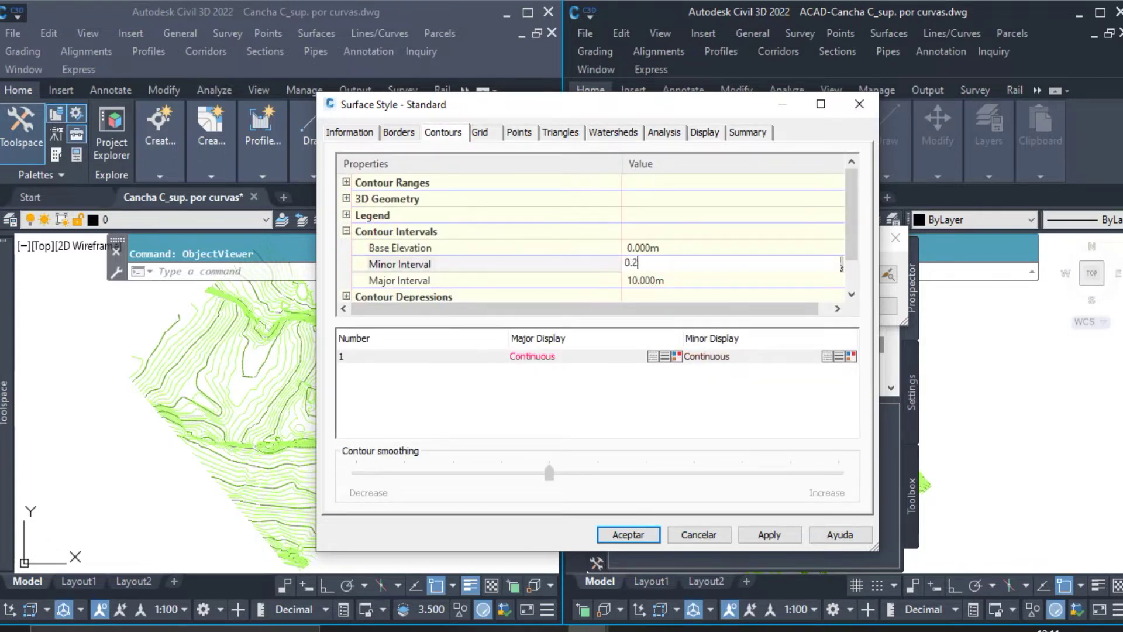
key("Return")
scroll(380, 272, "down", 1)
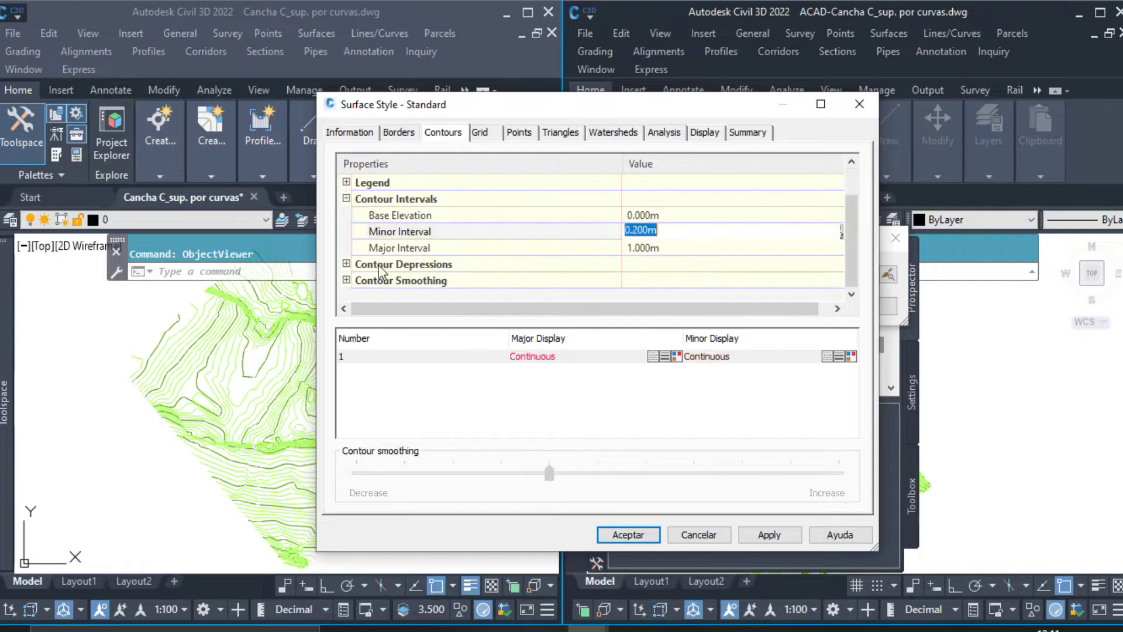
Step: Enable contour smoothing with Smooth Contours set to True, increase the smoothing amount, and create the surface with this style
left_click(347, 280)
left_click(637, 292)
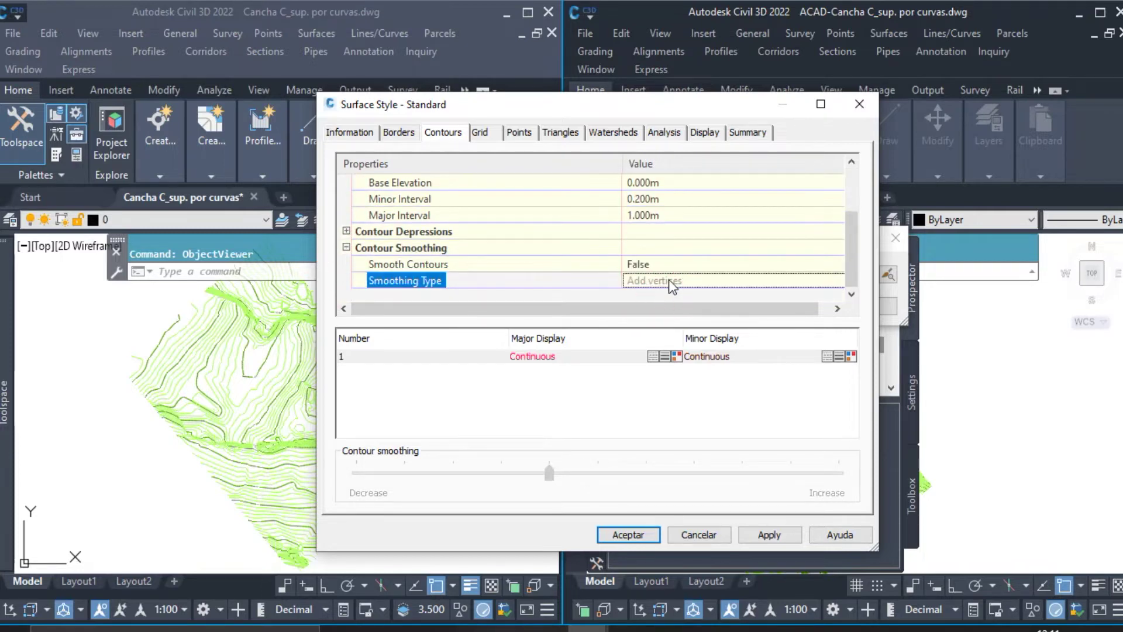
left_click(669, 266)
left_click(643, 290)
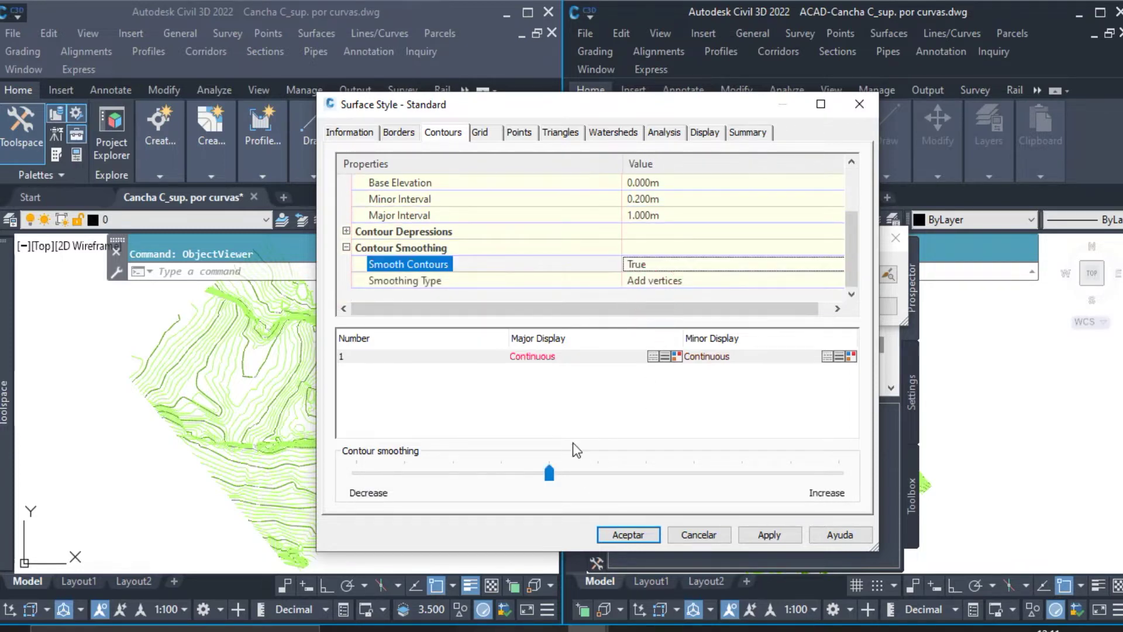
left_click(761, 533)
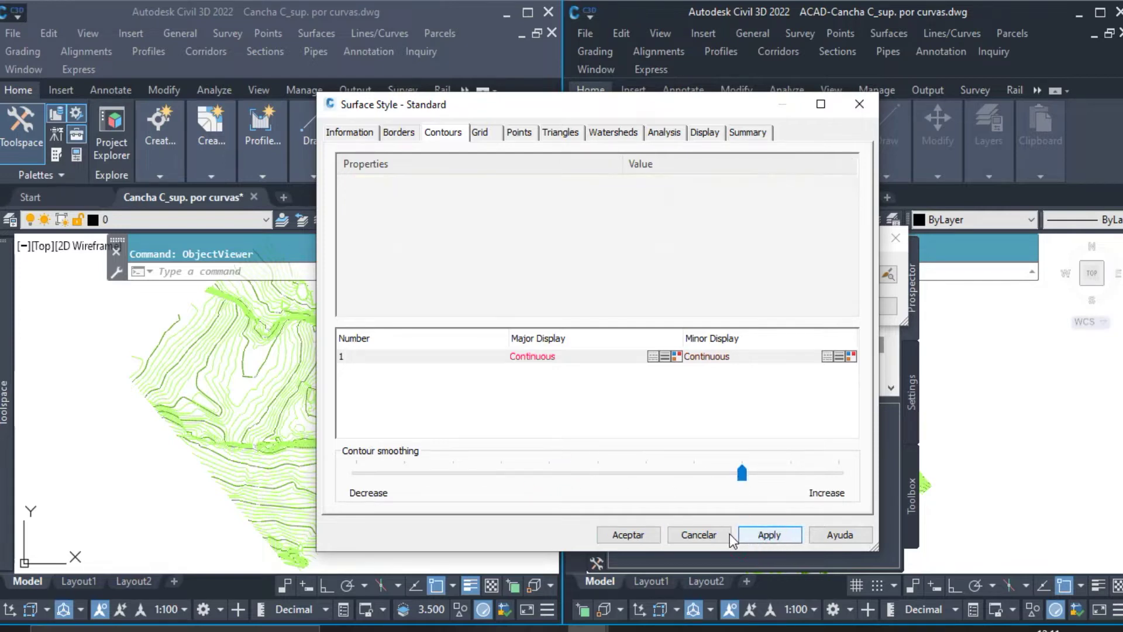
left_click(627, 533)
left_click(706, 310)
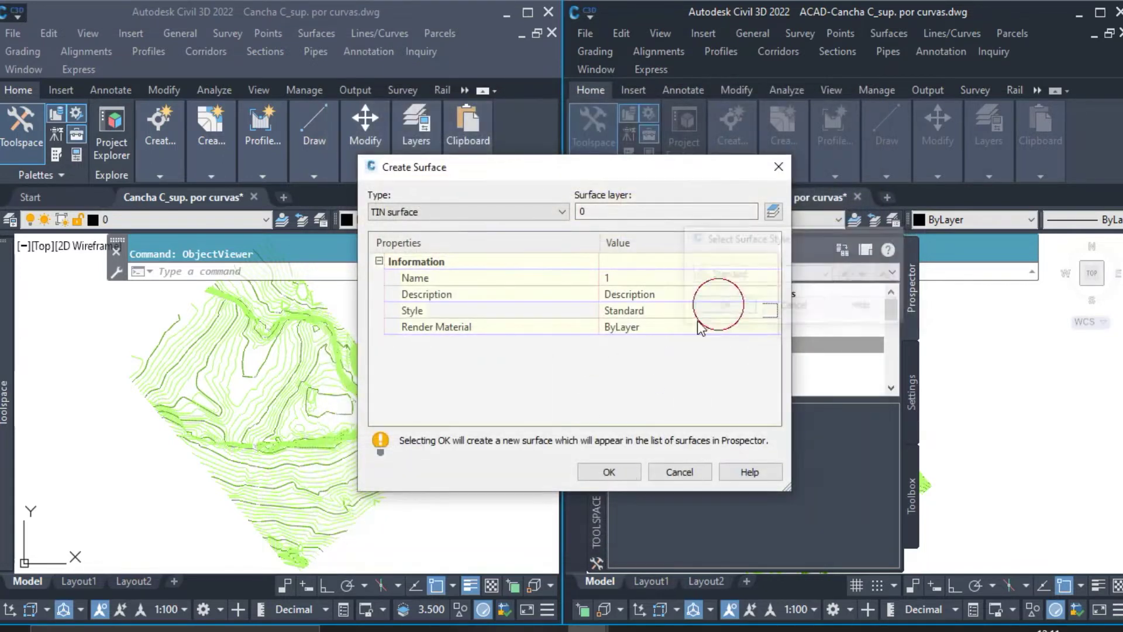
left_click(614, 472)
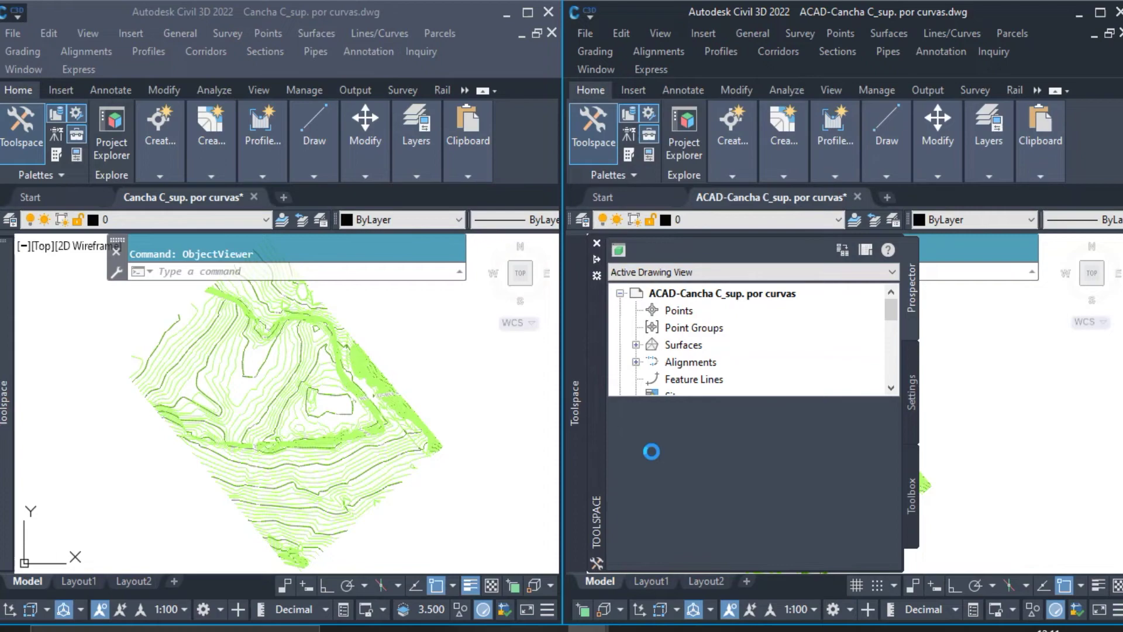
Step: Set up contour data for surface 1, minimizing flat areas by filling gaps in contour data and adding points to flat edges
left_click(652, 361)
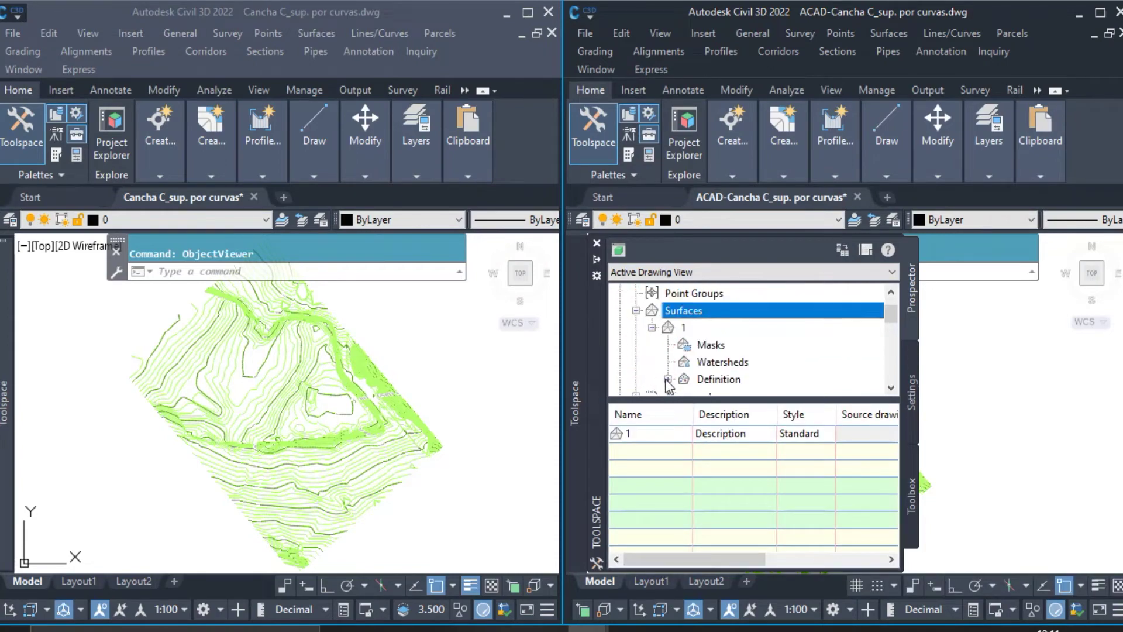
left_click(668, 379)
right_click(736, 346)
left_click(770, 352)
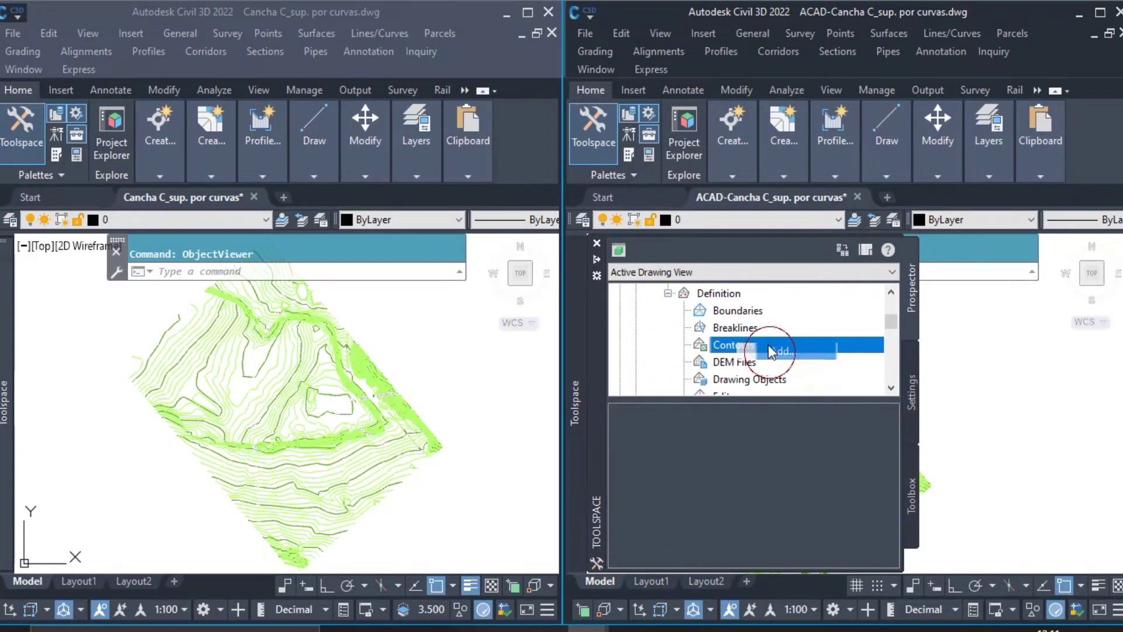
left_click_drag(595, 117, 556, 168)
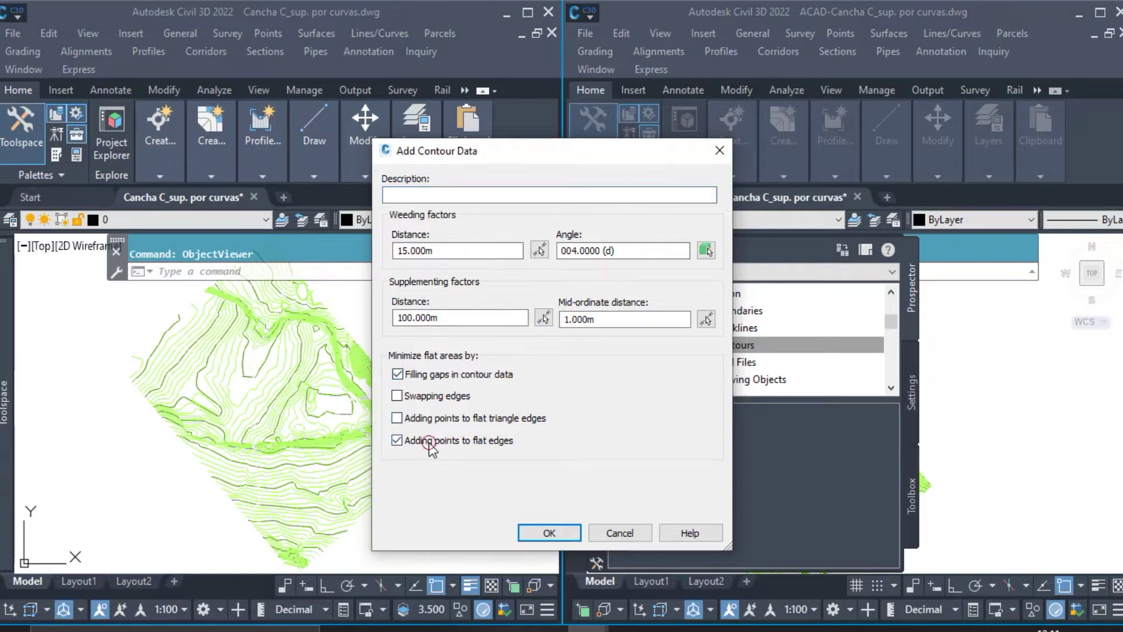
left_click(549, 533)
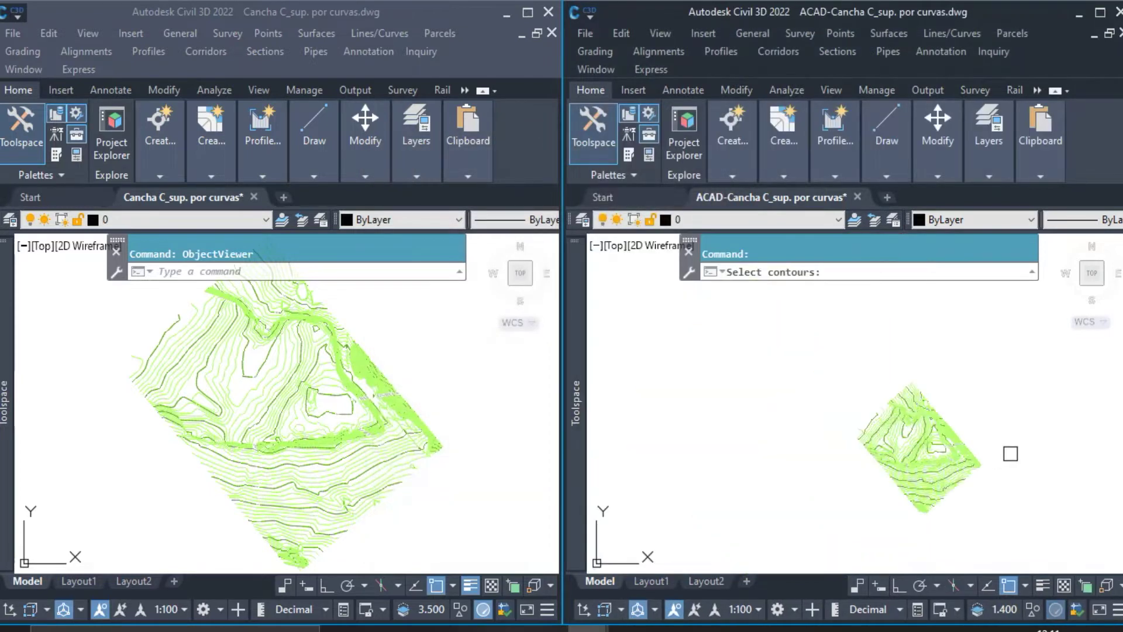
Step: Select all the contour polylines to build the surface and dismiss the resulting event list
middle_click_drag(1010, 454, 935, 466)
left_click(953, 521)
left_click(717, 323)
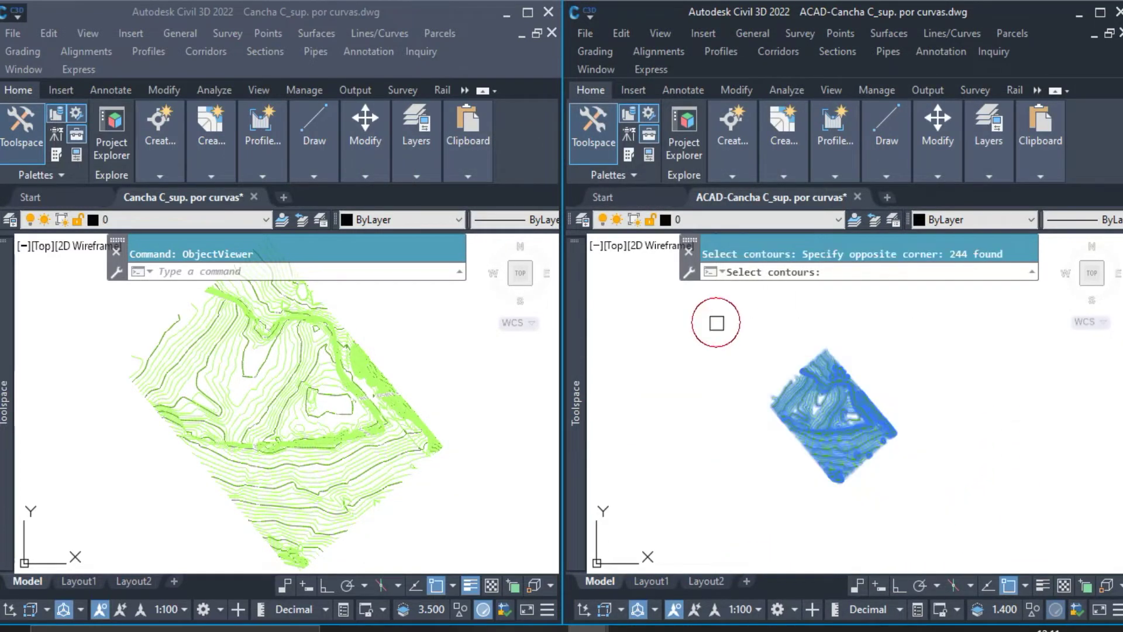
left_click(965, 541)
left_click(727, 310)
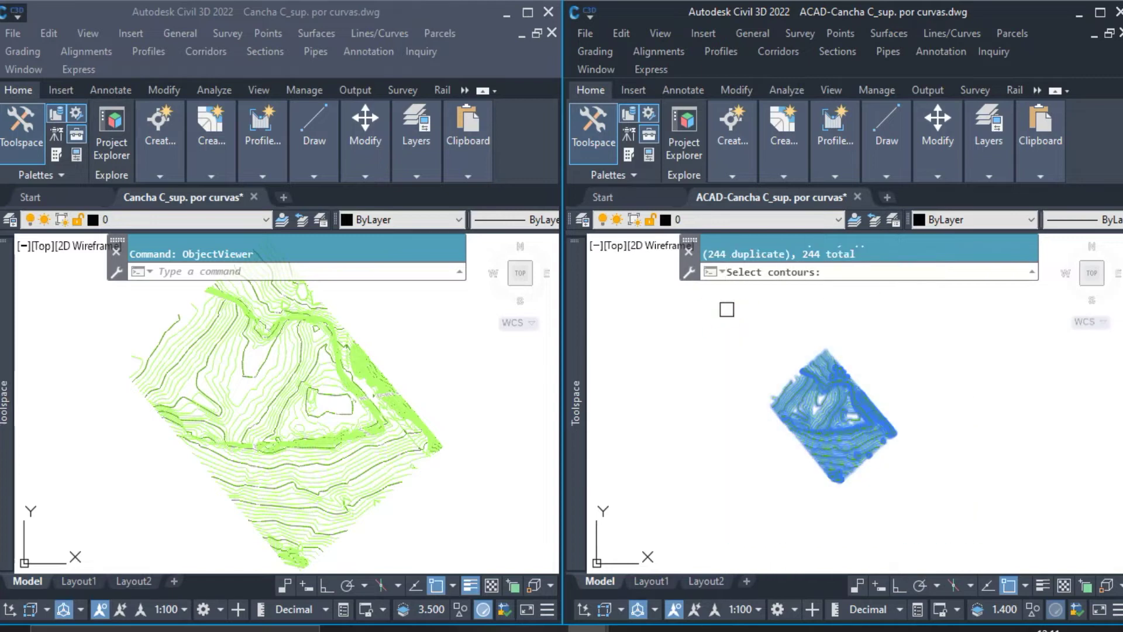
key("Return")
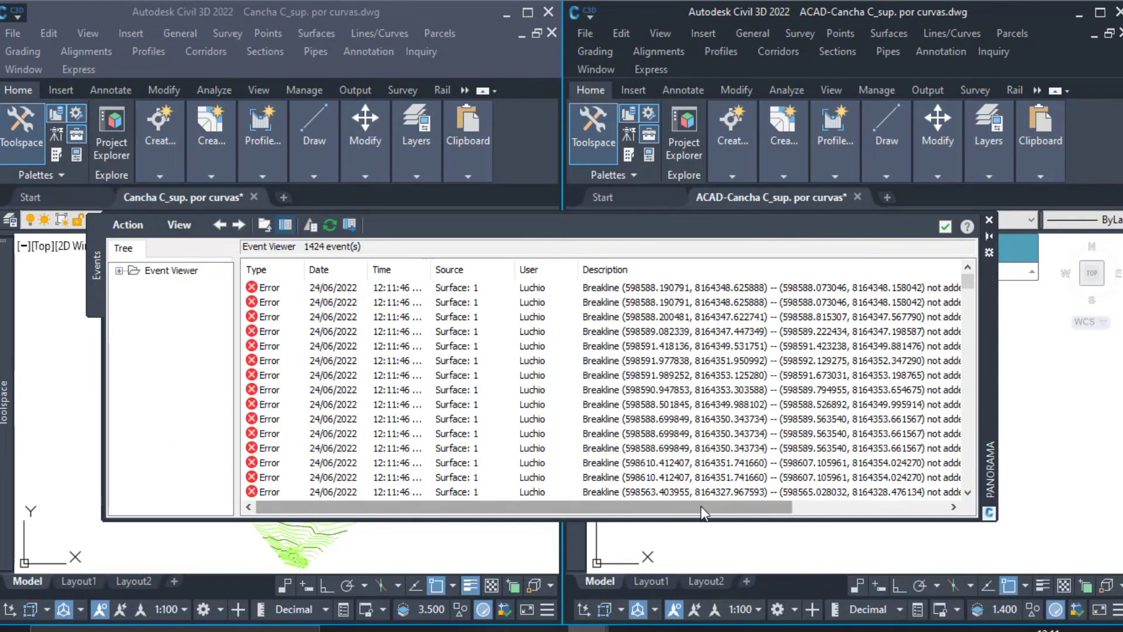
left_click_drag(758, 504, 806, 436)
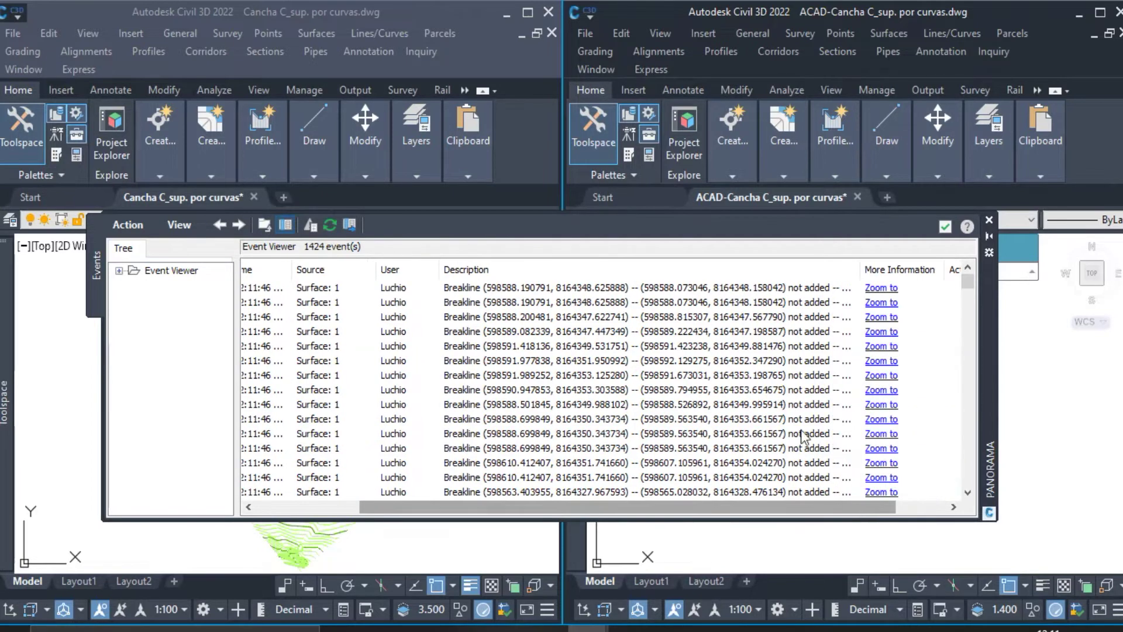
left_click(946, 227)
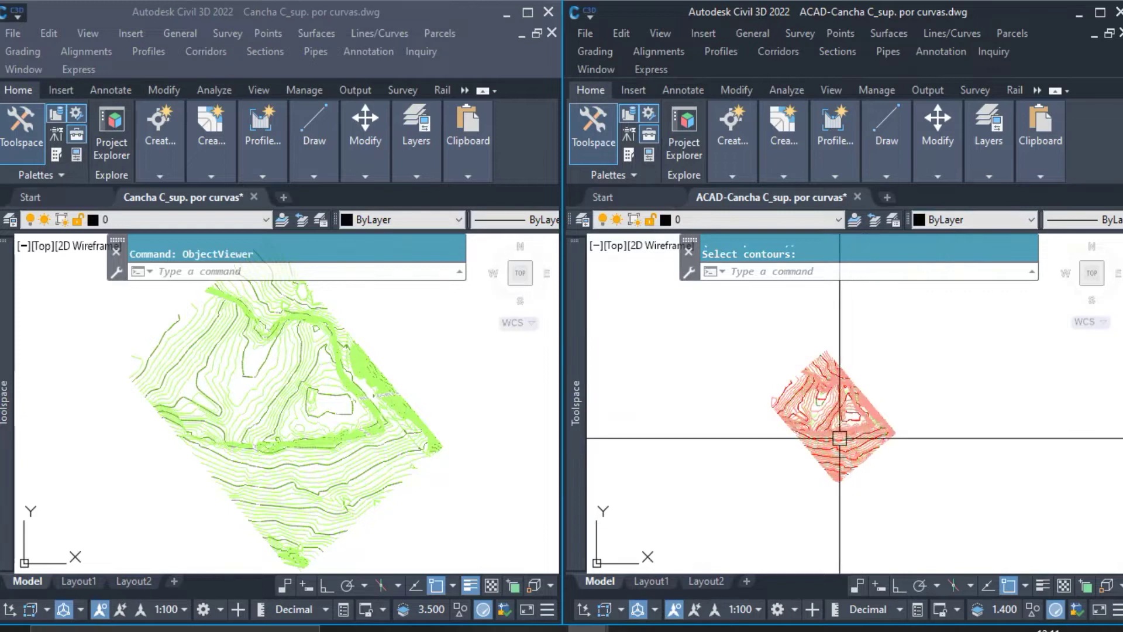
Step: Show the rebuilt red-contour surface in the Object Viewer, docked to one half of the screen
scroll(824, 447, "up", 3)
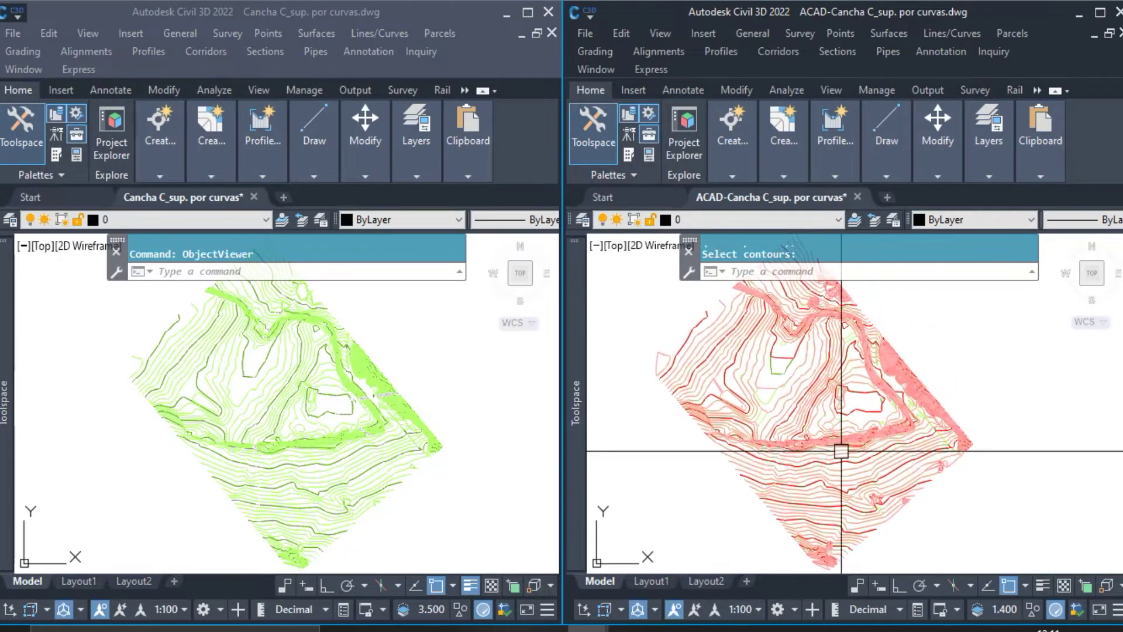
right_click(841, 451)
right_click(847, 469)
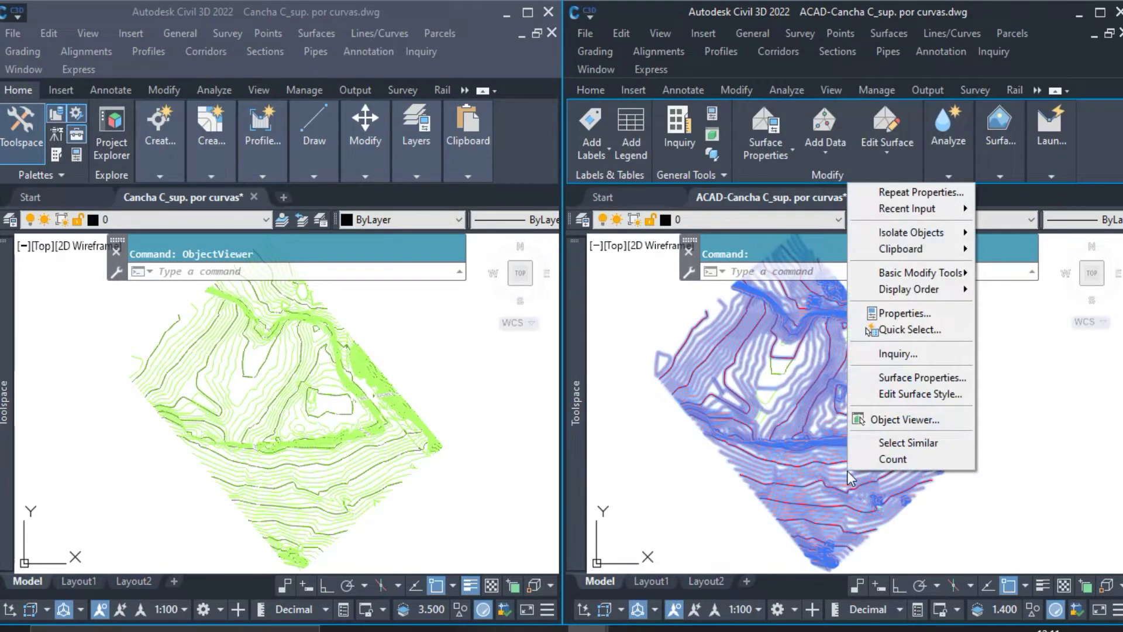
left_click(892, 422)
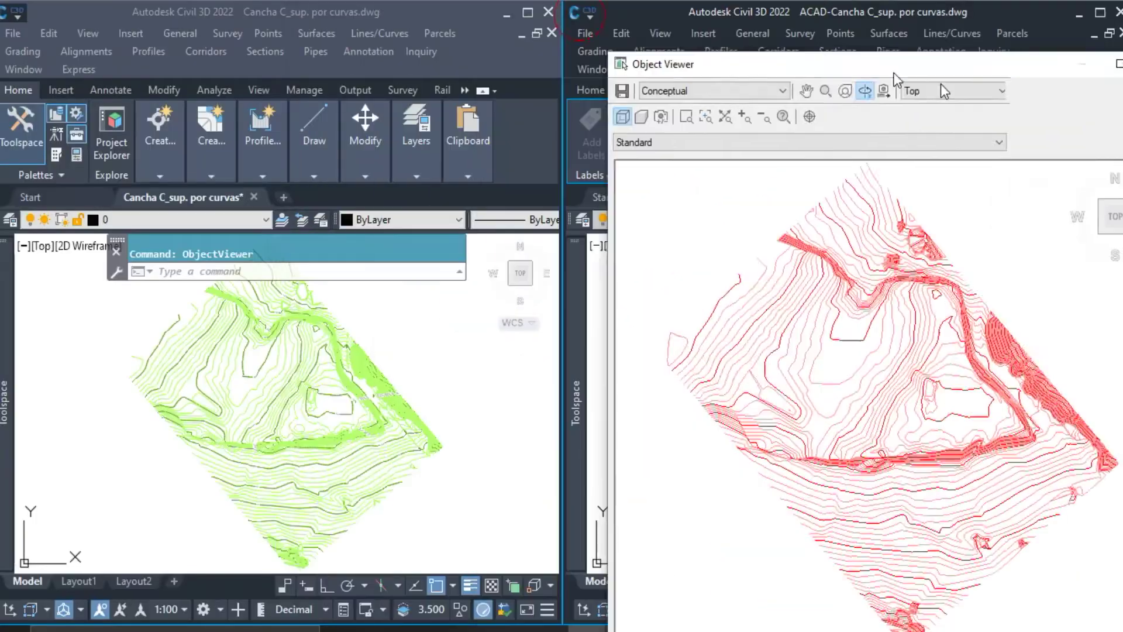
left_click_drag(893, 64, 1122, 234)
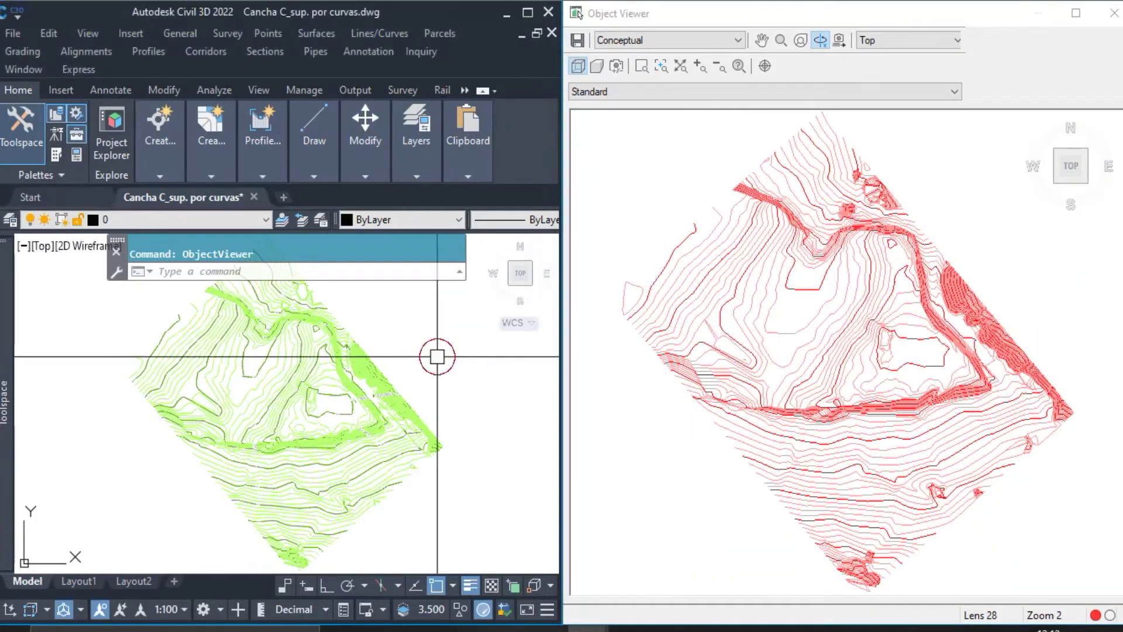
Step: Show the original green-contour surface in the Object Viewer, beside the view of the rebuilt surface
left_click(359, 451)
scroll(356, 450, "up", 3)
right_click(364, 469)
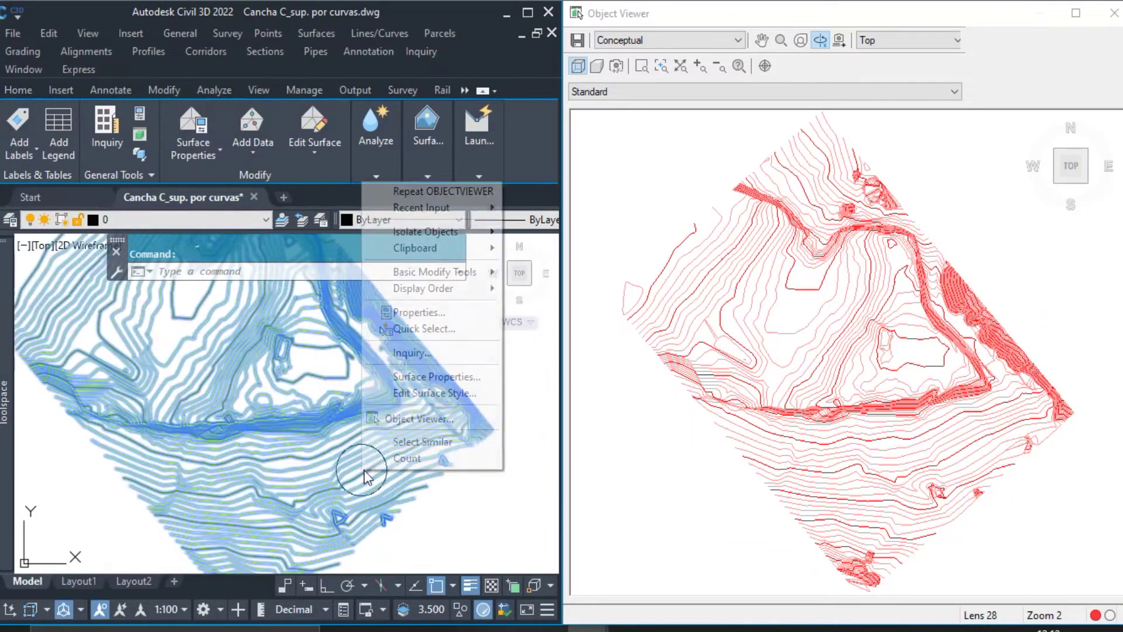
left_click(425, 418)
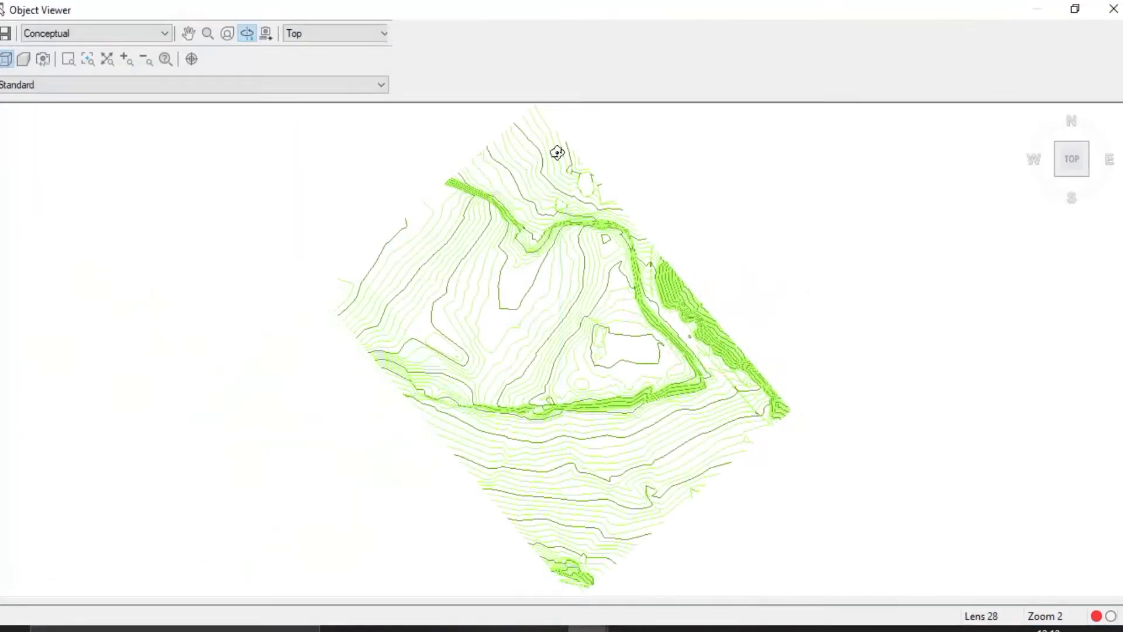
left_click_drag(642, 20, 3, 64)
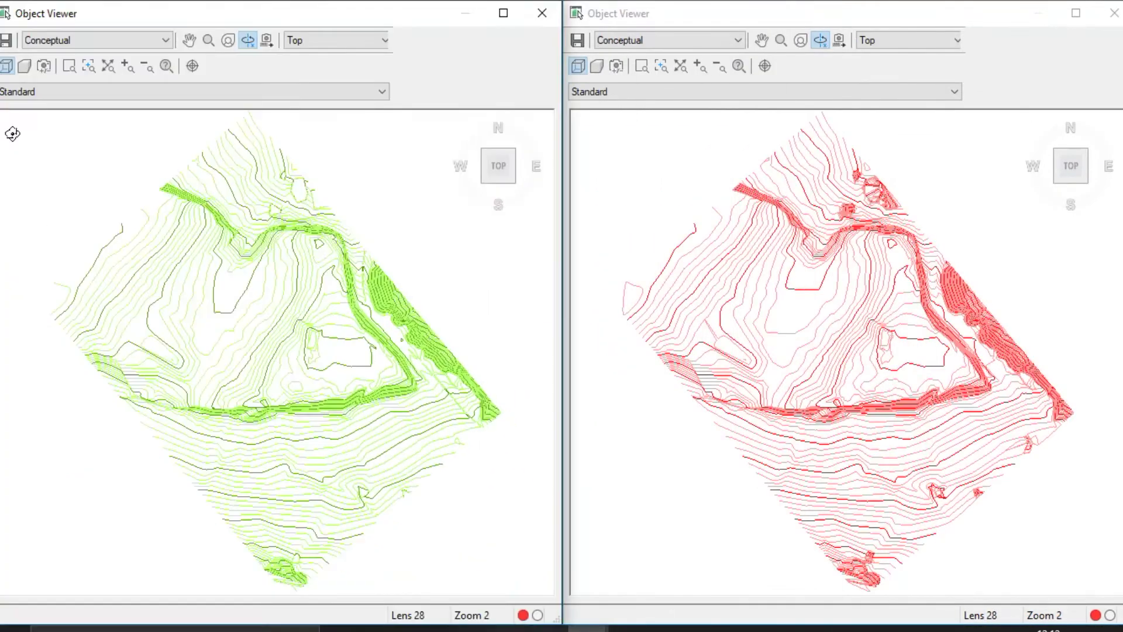
Step: Orbit the rebuilt and original surfaces to similar tilted 3D views for comparison
left_click(715, 331)
mouse_move(814, 420)
left_mouse_down()
mouse_move(792, 388)
mouse_move(823, 361)
left_mouse_up()
left_click_drag(809, 426, 672, 396)
mouse_move(462, 403)
left_mouse_down()
mouse_move(268, 420)
mouse_move(298, 377)
mouse_move(230, 438)
mouse_move(320, 372)
mouse_move(401, 351)
mouse_move(371, 464)
left_mouse_up()
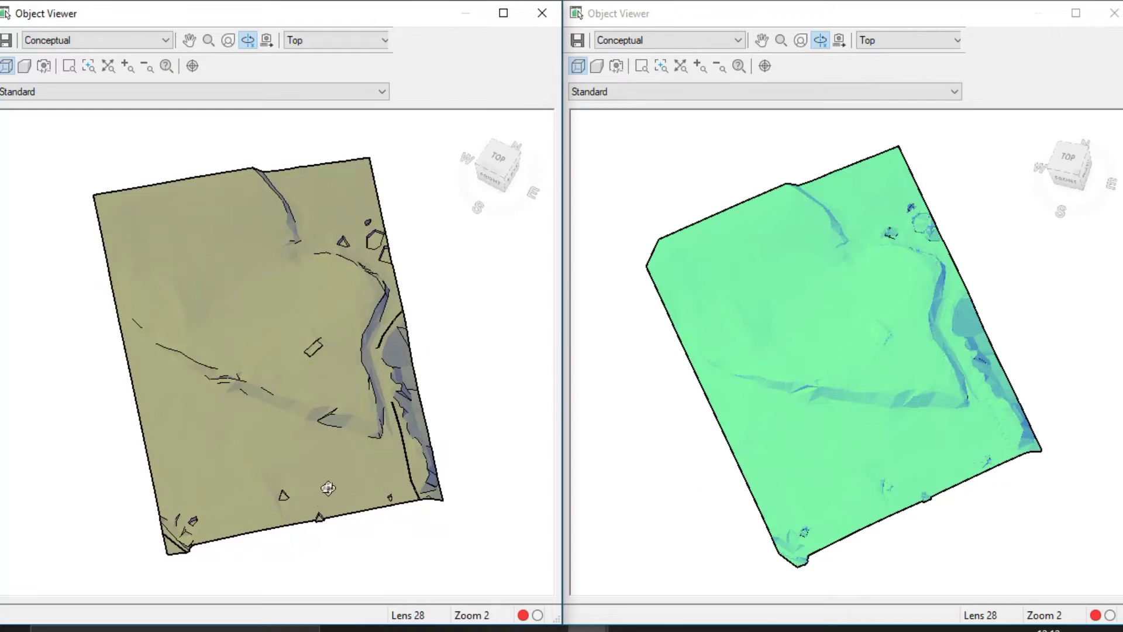
Step: Examine the slopes and steep edge strip up close on both the rebuilt and original surfaces
scroll(892, 429, "up", 6)
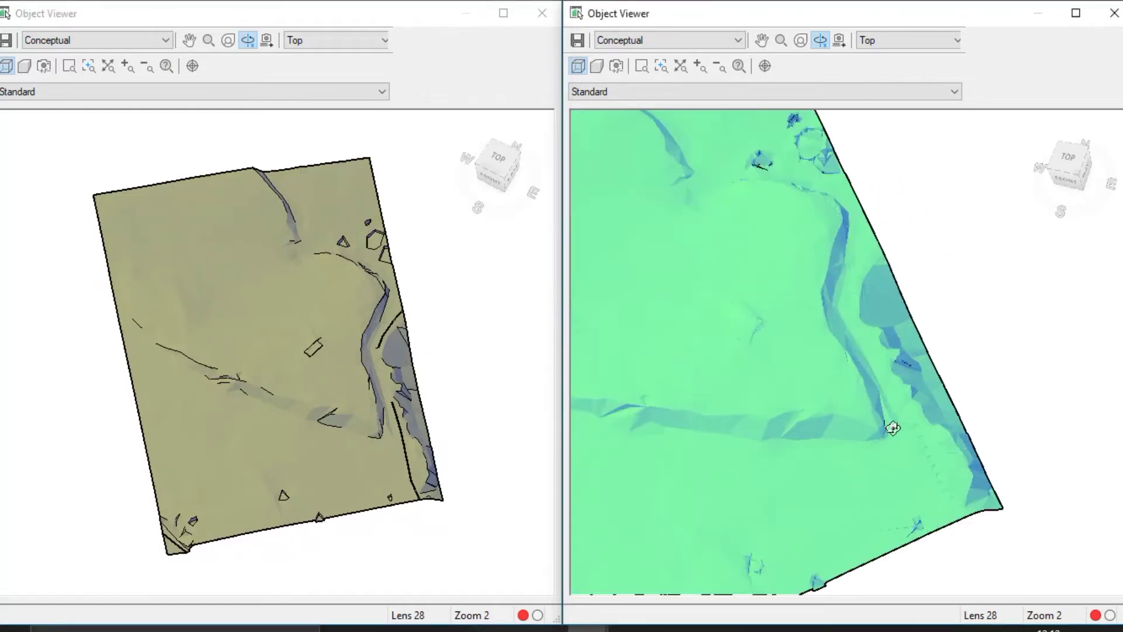
middle_click_drag(912, 459, 828, 294)
scroll(928, 419, "up", 3)
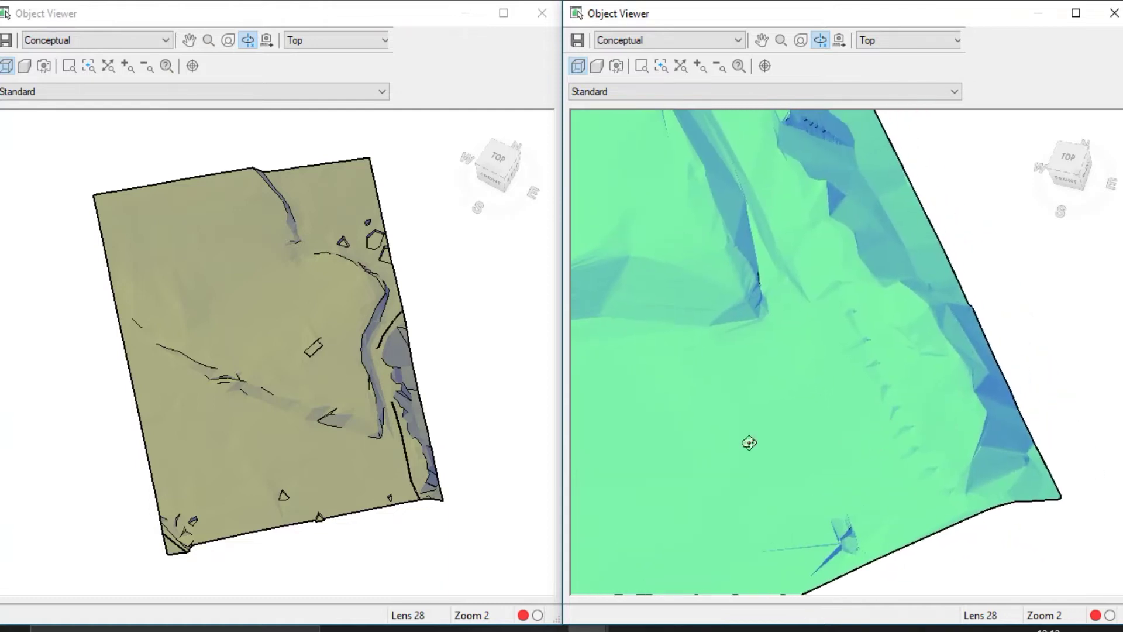
left_click(447, 454)
scroll(417, 500, "up", 3)
scroll(417, 500, "up", 2)
middle_click_drag(431, 490, 319, 331)
left_click_drag(381, 493, 445, 383)
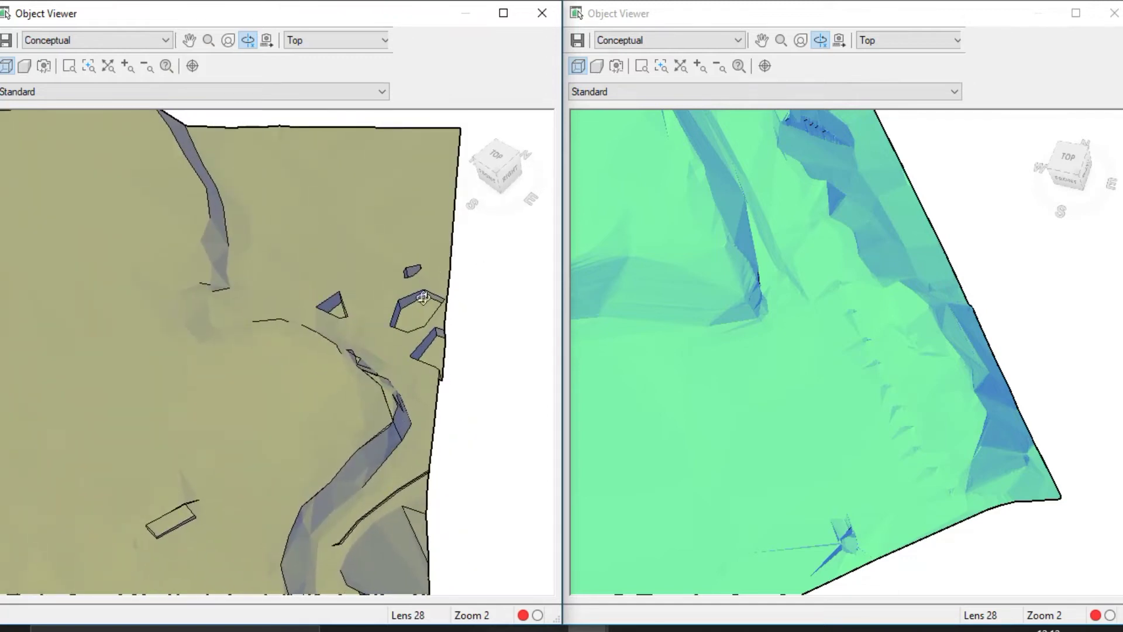
Step: Compare the small pits near the northeast edge on both surfaces, and return to their wider views
middle_click_drag(798, 256, 792, 324)
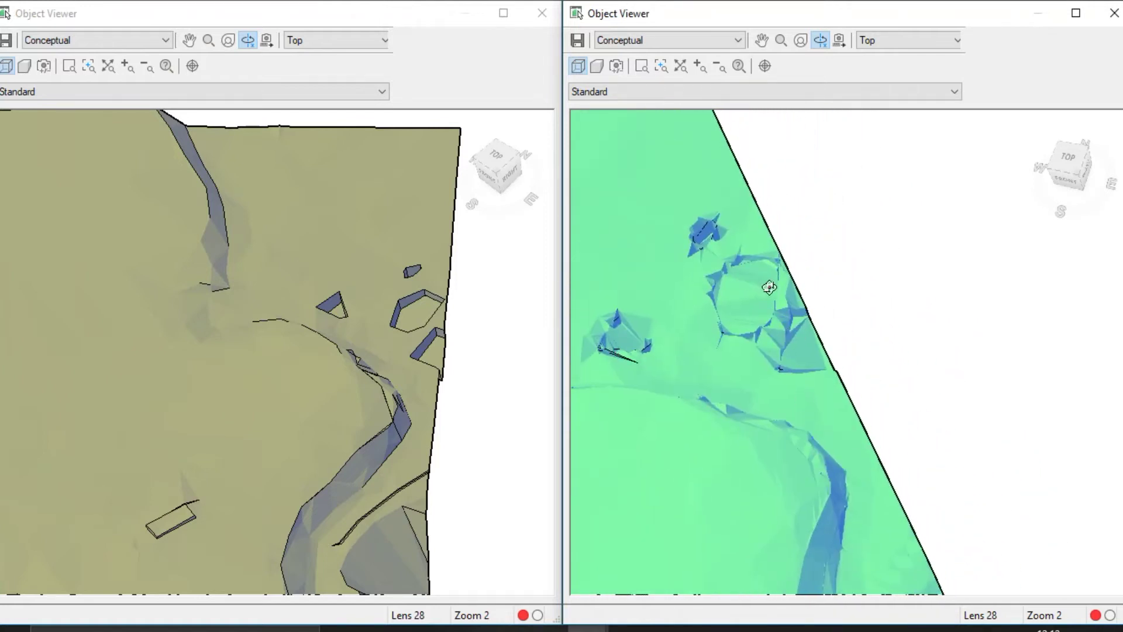
scroll(769, 290, "down", 5)
left_click(370, 374)
scroll(385, 373, "down", 2)
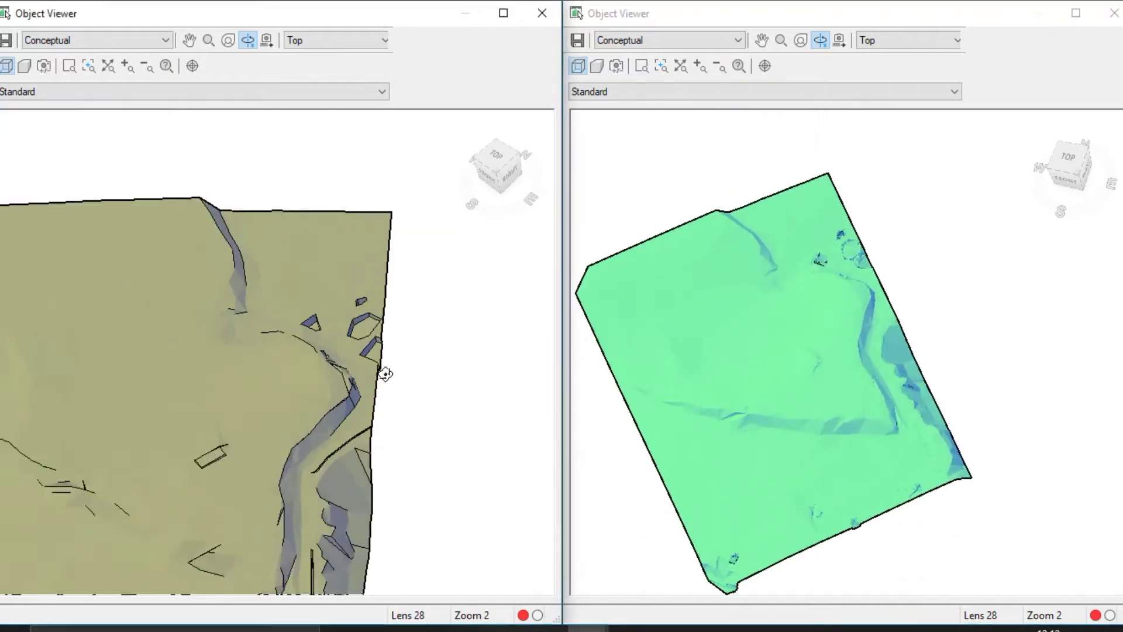
scroll(385, 373, "down", 3)
mouse_move(385, 373)
middle_mouse_down()
mouse_move(448, 440)
mouse_move(343, 376)
mouse_move(381, 326)
mouse_move(363, 359)
mouse_move(376, 383)
middle_mouse_up()
scroll(448, 440, "up", 2)
scroll(381, 384, "up", 2)
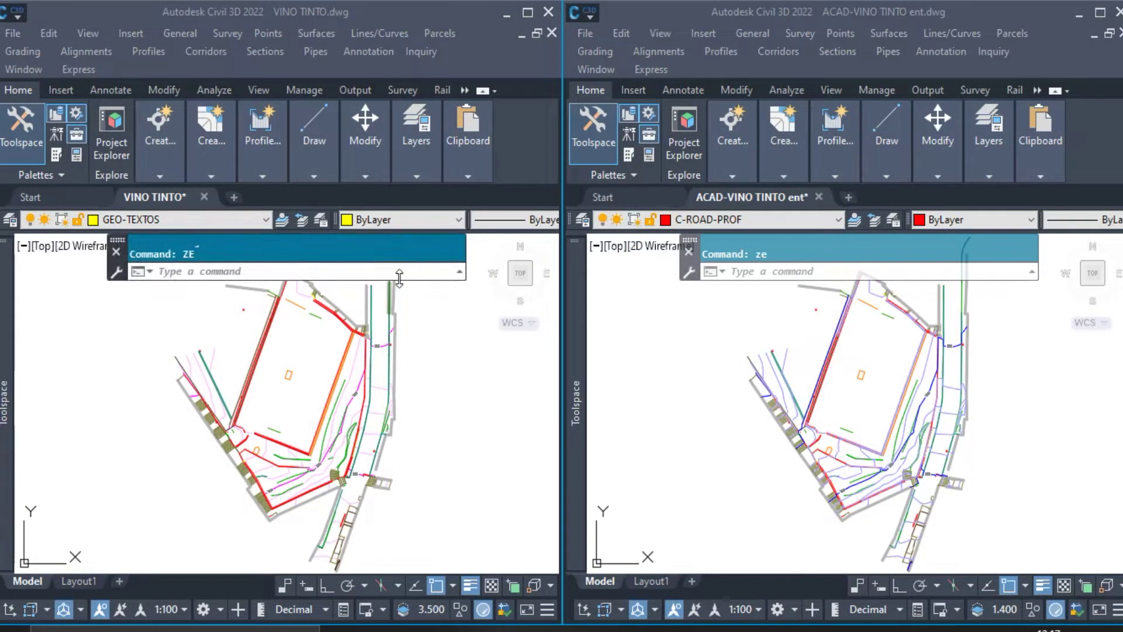
Step: Inspect the original VINO TINTO surface in the Object Viewer, examining its stairs, platform and slopes from several angles
scroll(353, 425, "up", 4)
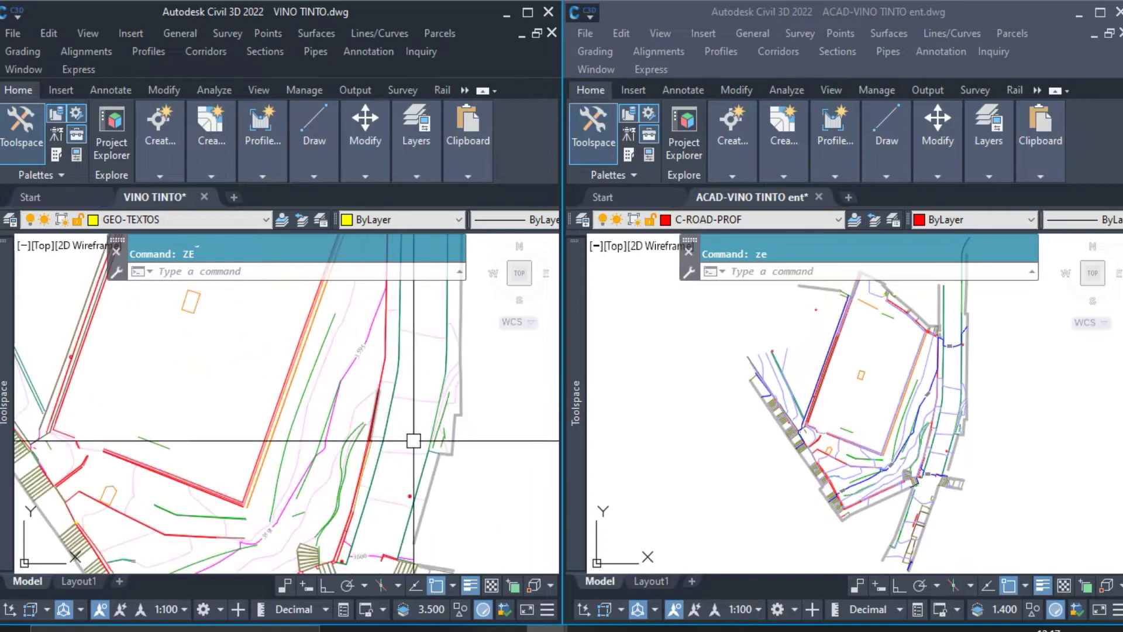
left_click(485, 401)
right_click(493, 402)
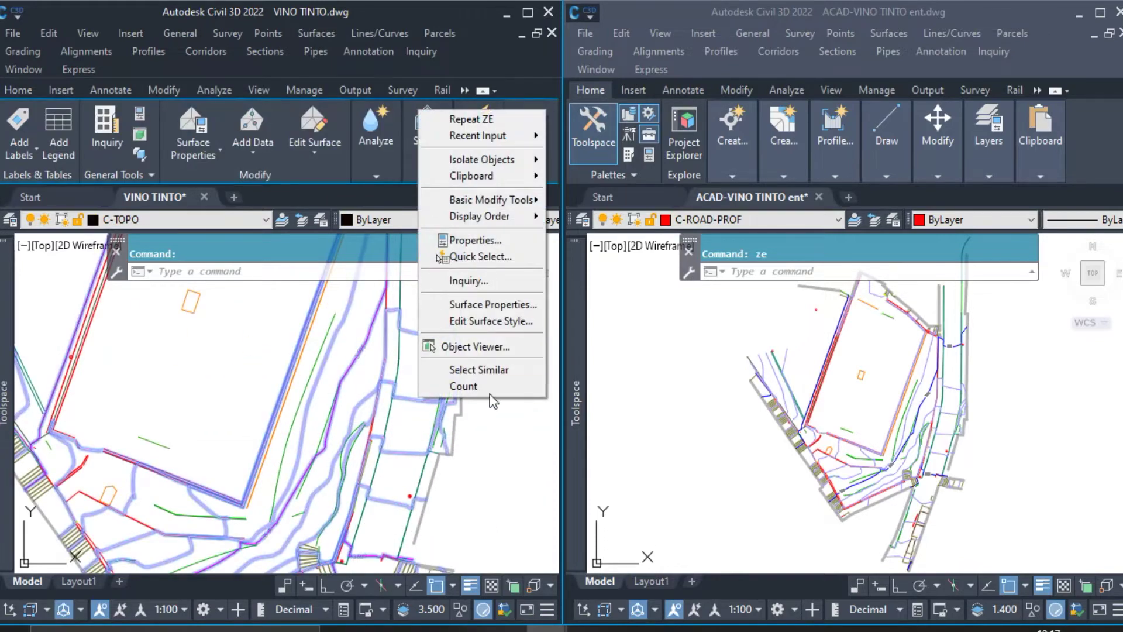
left_click(477, 347)
mouse_move(526, 396)
left_mouse_down()
mouse_move(664, 376)
mouse_move(664, 296)
mouse_move(471, 475)
mouse_move(606, 456)
mouse_move(672, 427)
mouse_move(668, 410)
left_mouse_up()
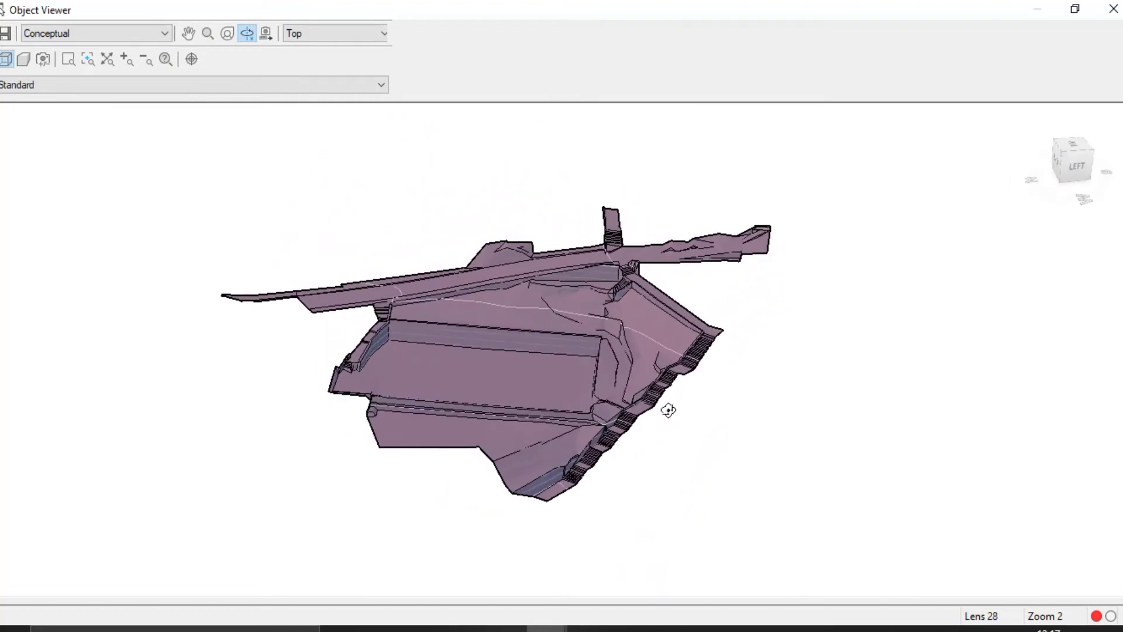
scroll(668, 410, "up", 5)
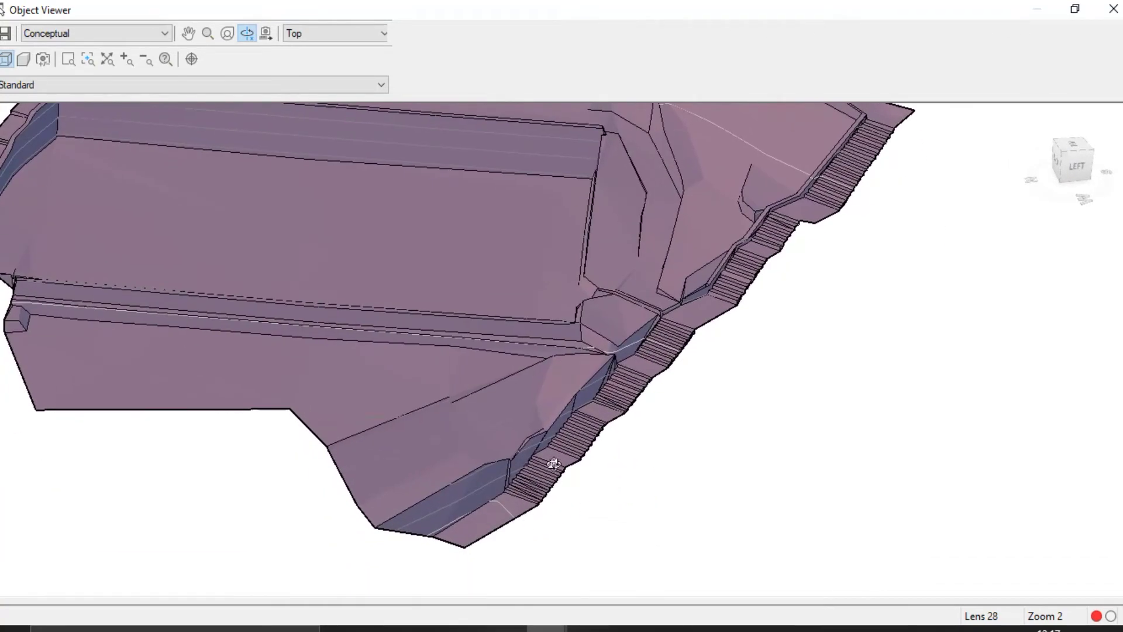
mouse_move(737, 248)
left_mouse_down()
mouse_move(717, 371)
mouse_move(782, 291)
mouse_move(579, 346)
mouse_move(739, 278)
left_mouse_up()
left_click_drag(561, 417, 43, 233)
left_click_drag(675, 161, 515, 296)
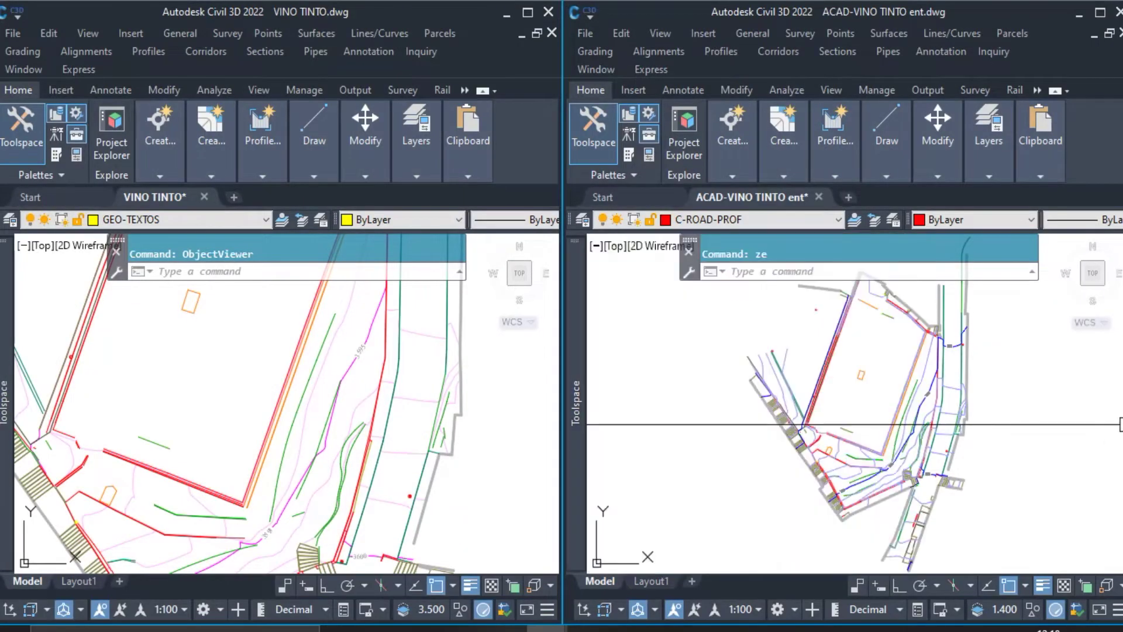
Step: Inspect the minor contour polylines in the ACAD-VINO TINTO ent drawing by selecting a few, and clear the selection
scroll(853, 404, "up", 5)
scroll(912, 480, "up", 4)
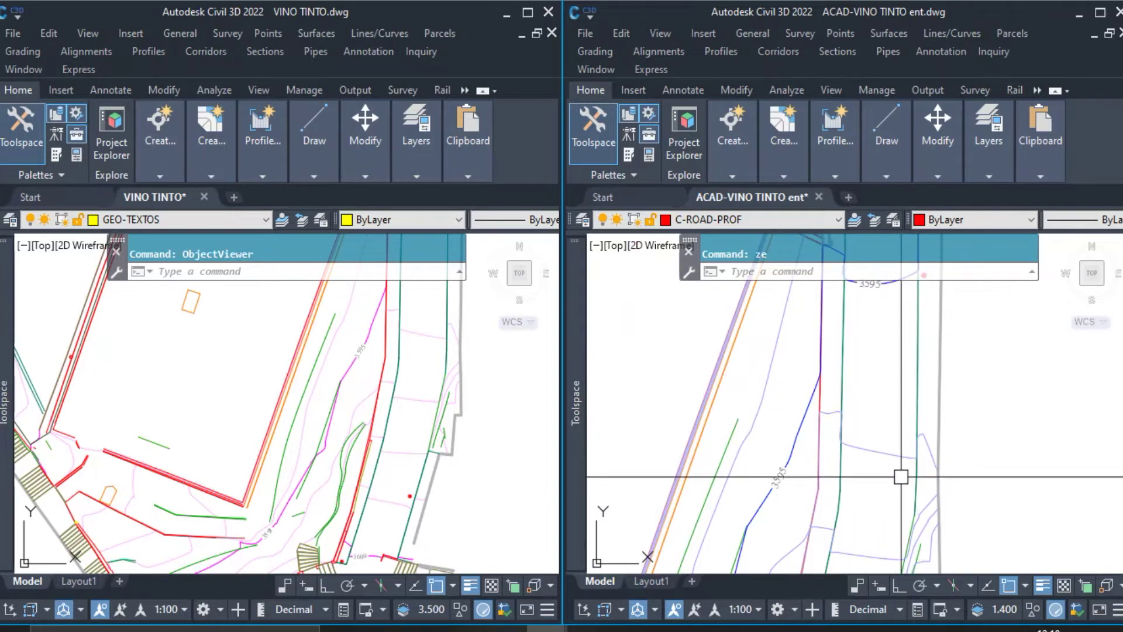
left_click(894, 468)
left_click(898, 526)
left_click(878, 326)
scroll(946, 361, "down", 5)
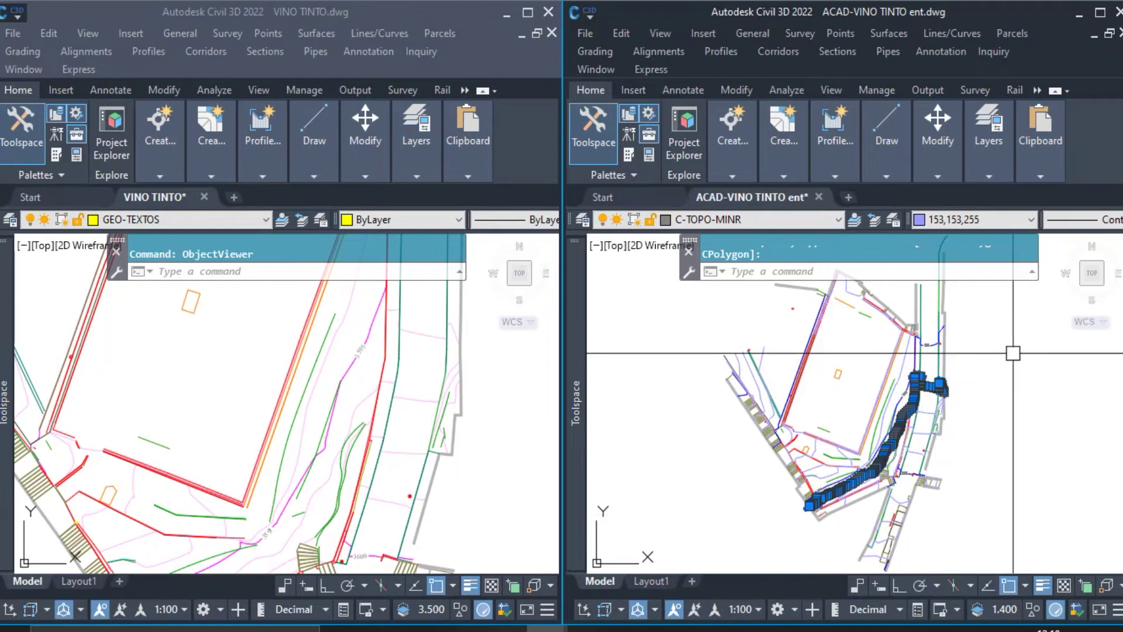
key("Escape")
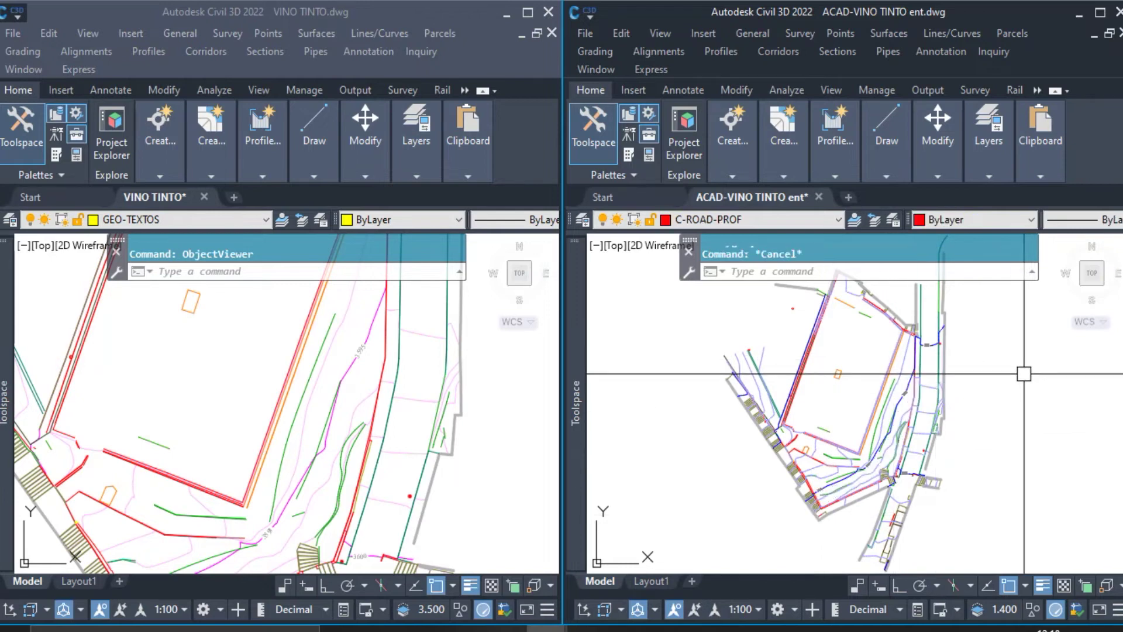
Step: Start a new TIN surface named 1 in the ACAD-VINO TINTO ent drawing
mouse_move(587, 395)
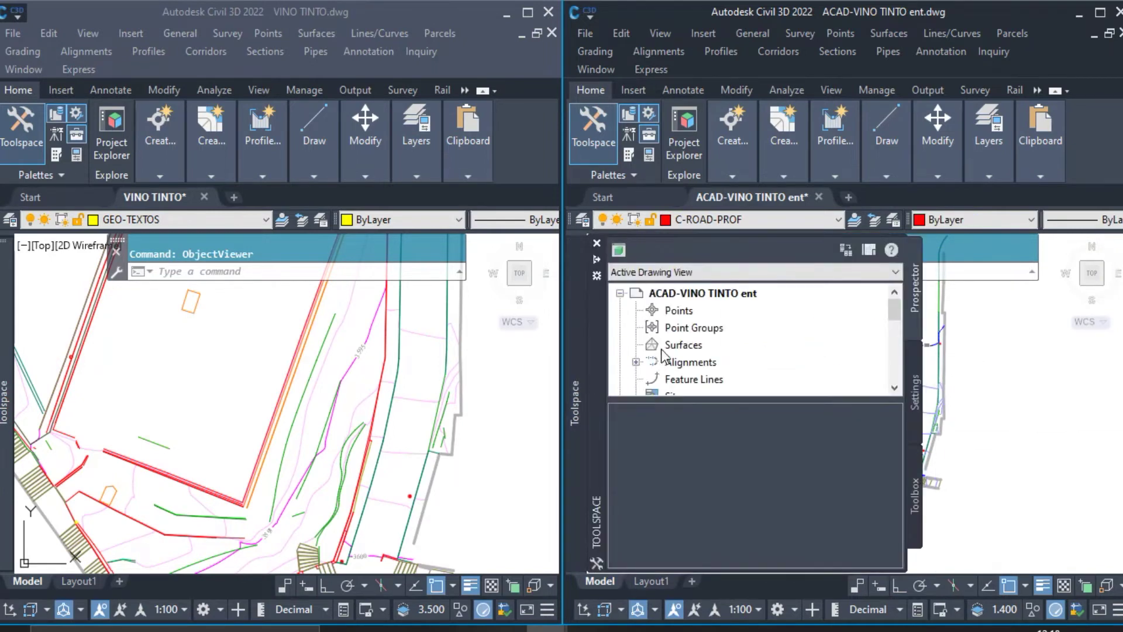
right_click(679, 346)
left_click(739, 353)
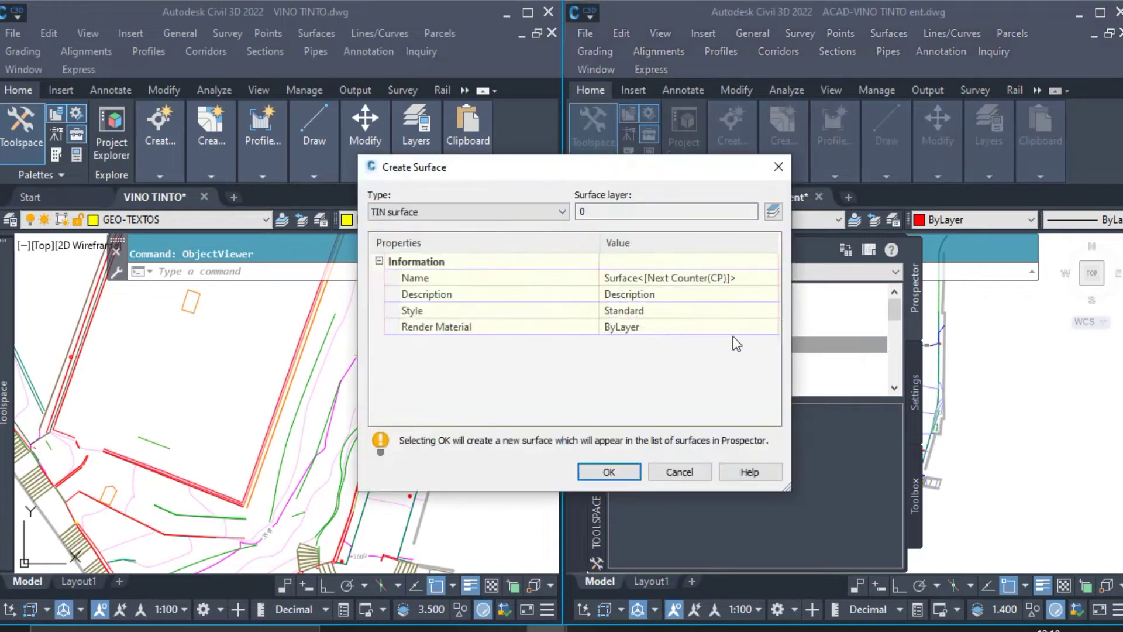
left_click(690, 279)
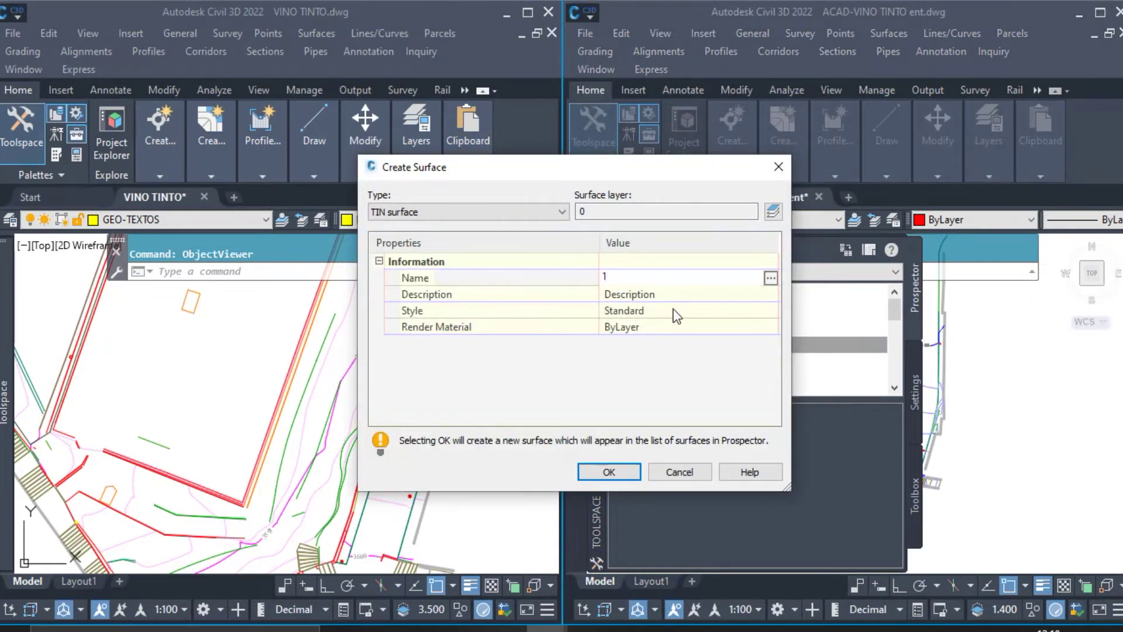
Step: Edit the Standard surface style's plan display to hide the border and show the major and minor contours
left_click(771, 312)
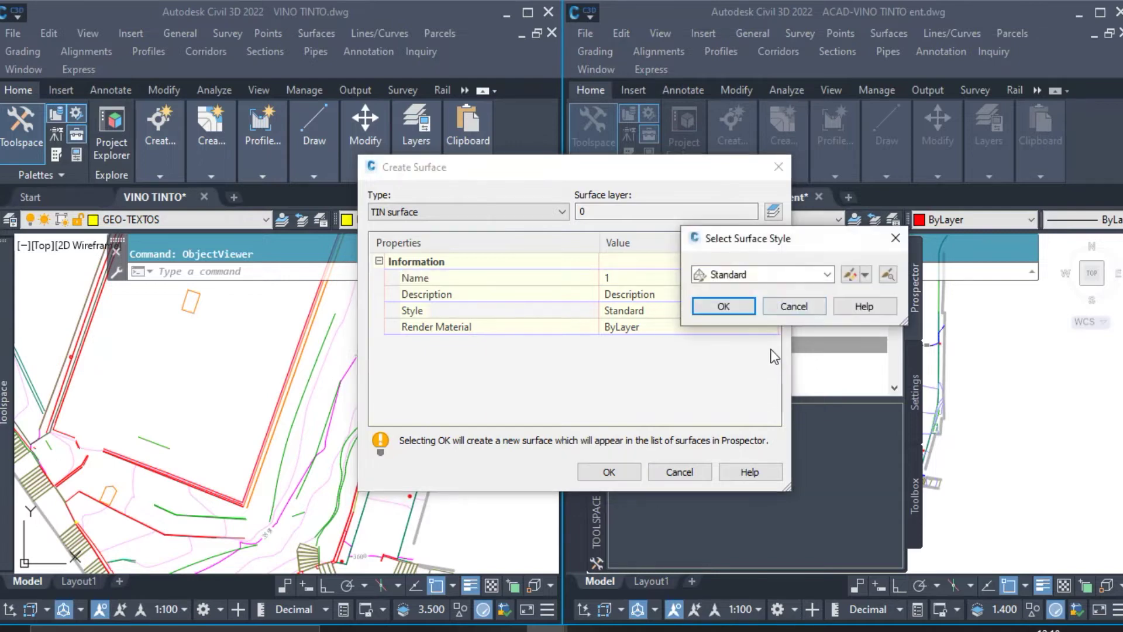
left_click(848, 275)
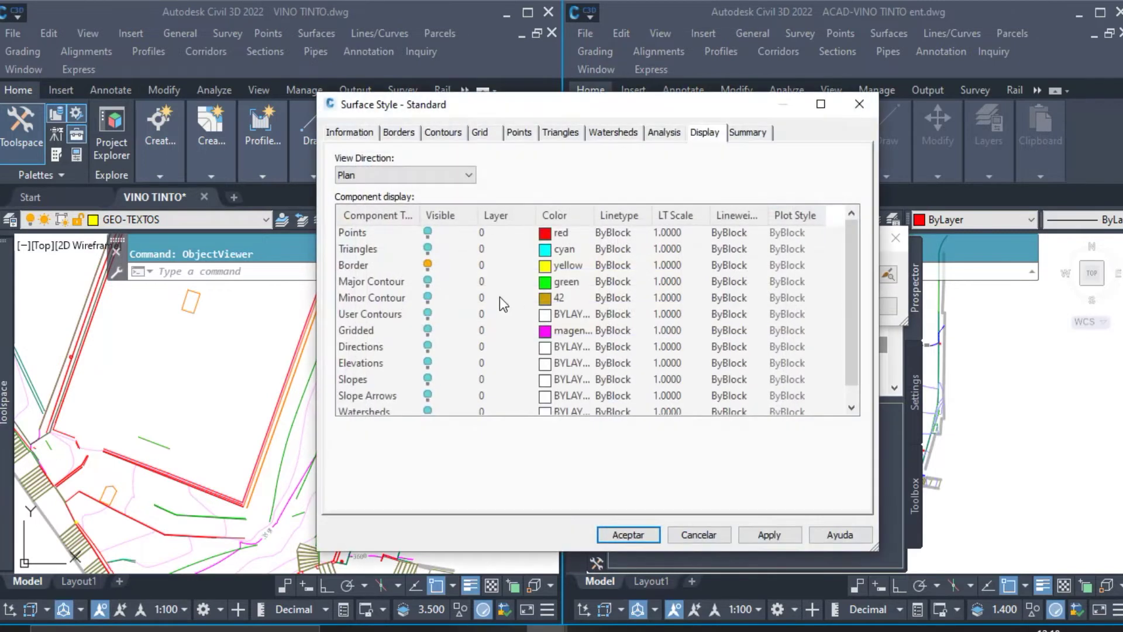
left_click(428, 264)
left_click(429, 280)
left_click(428, 297)
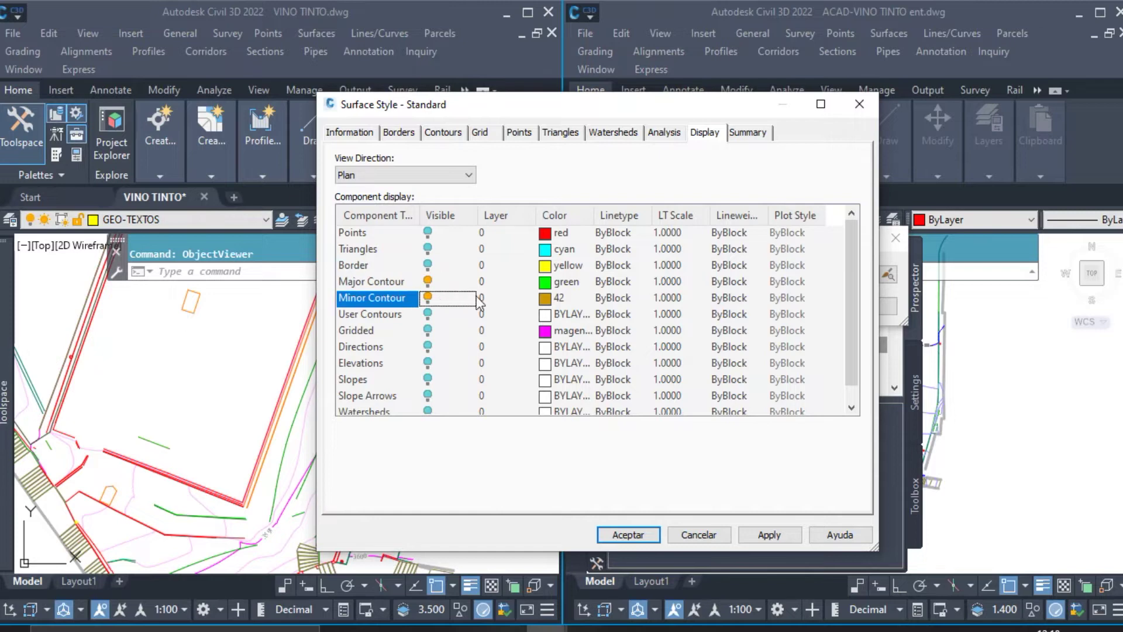
Step: Set the major contour color to blue (5) and the minor contour color to RGB 0,0,255
left_click(544, 281)
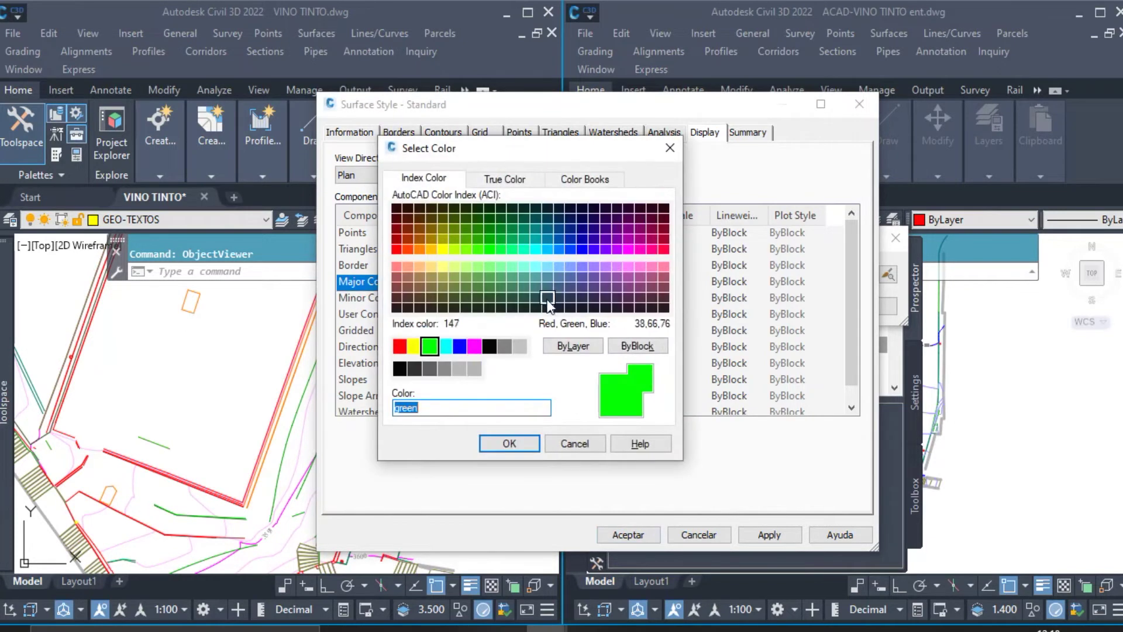
type("5")
left_click(510, 443)
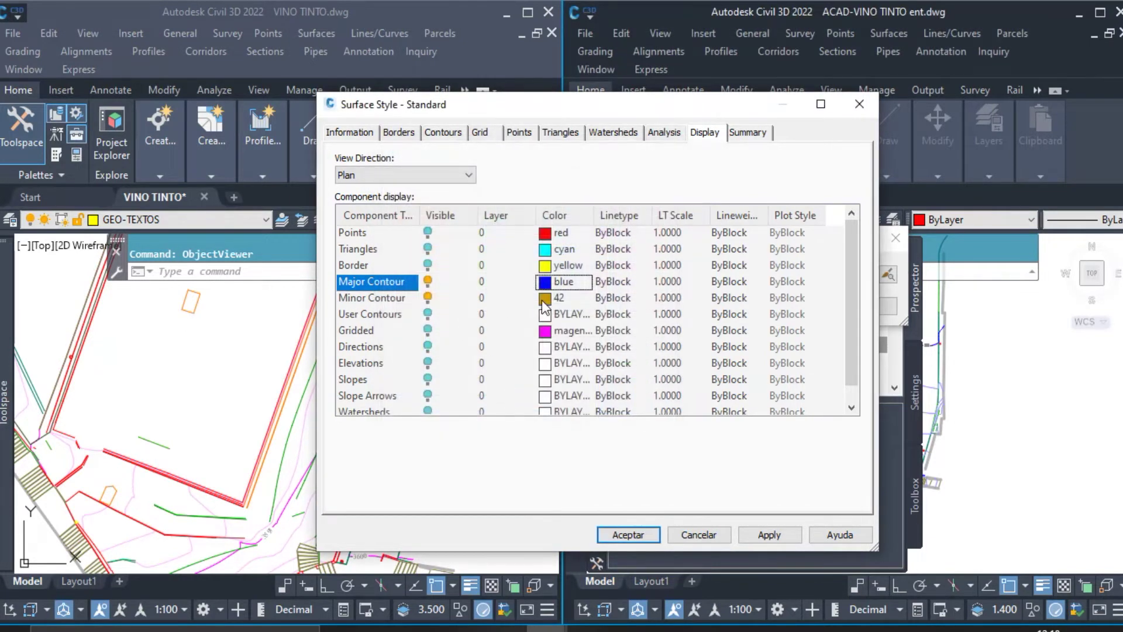
left_click(544, 298)
left_click(523, 183)
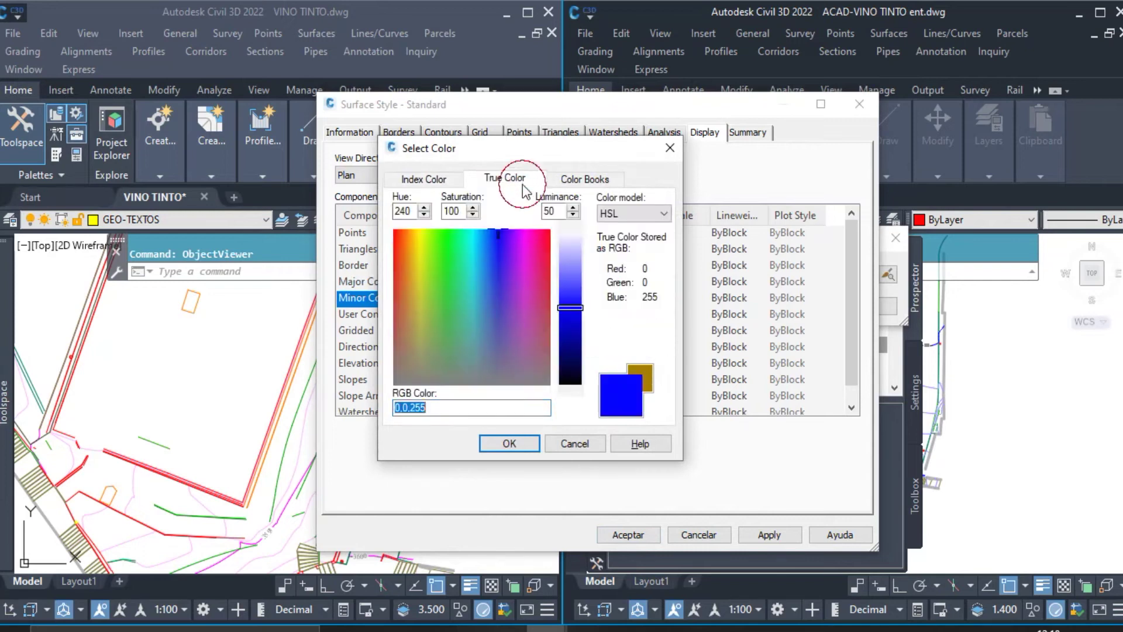
left_click(521, 447)
Step: Set the style's contour intervals to 0.2 m for minor and 1 m for major contours
left_click(460, 134)
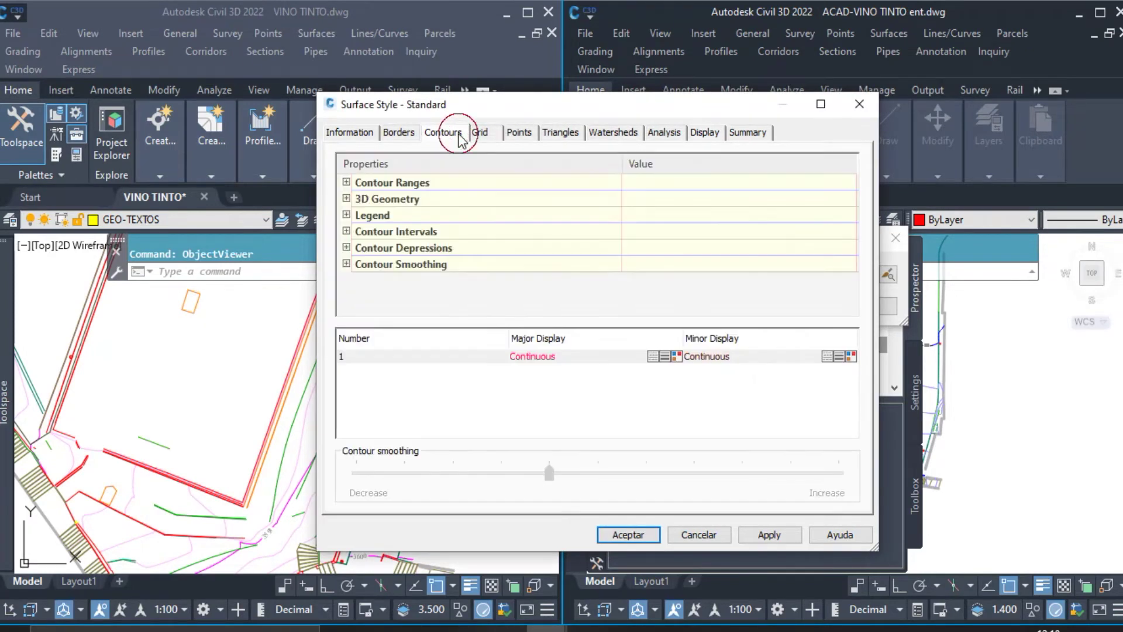
left_click(346, 232)
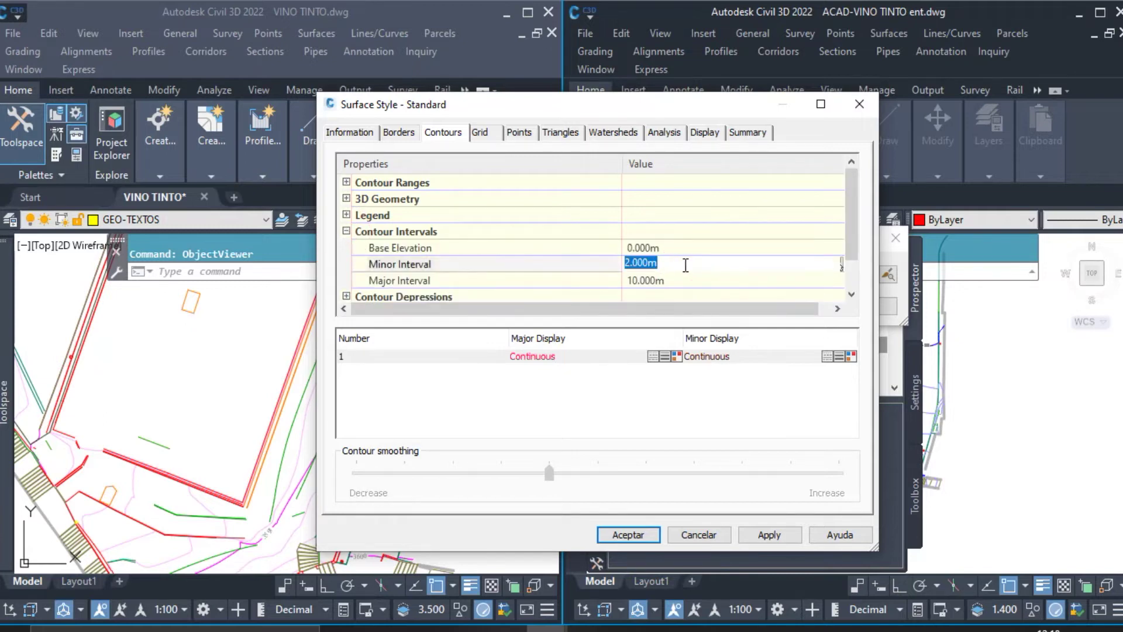
key("Return")
scroll(444, 269, "down", 1)
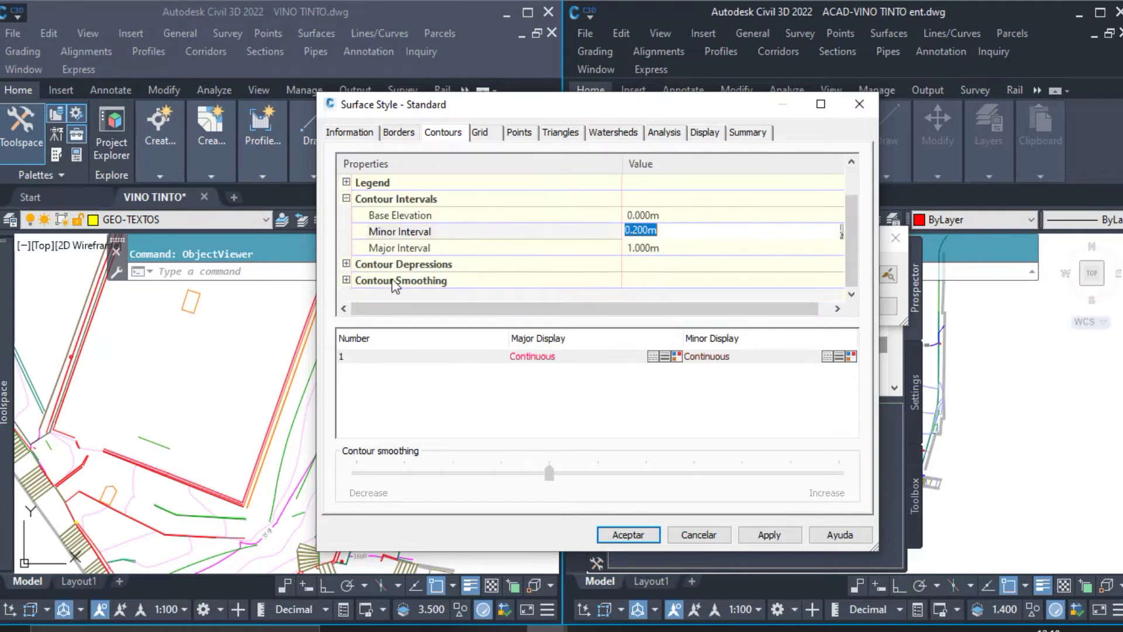
Step: Enable contour smoothing in the Standard style, and apply and accept the style changes
left_click(346, 280)
left_click(657, 295)
left_click(676, 294)
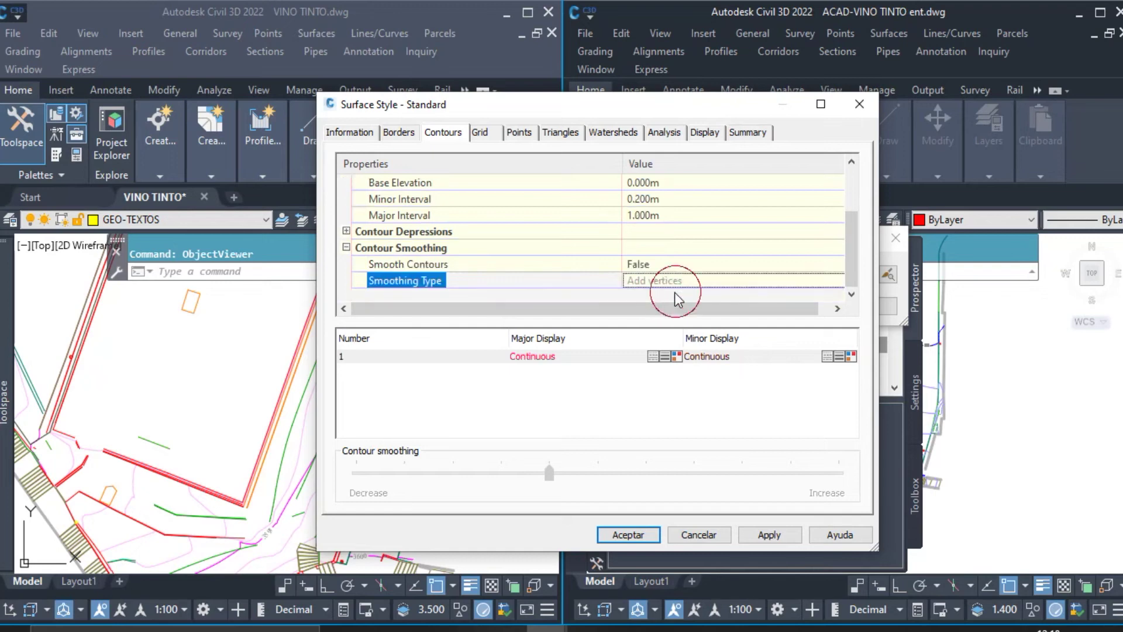
left_click(710, 264)
left_click(707, 296)
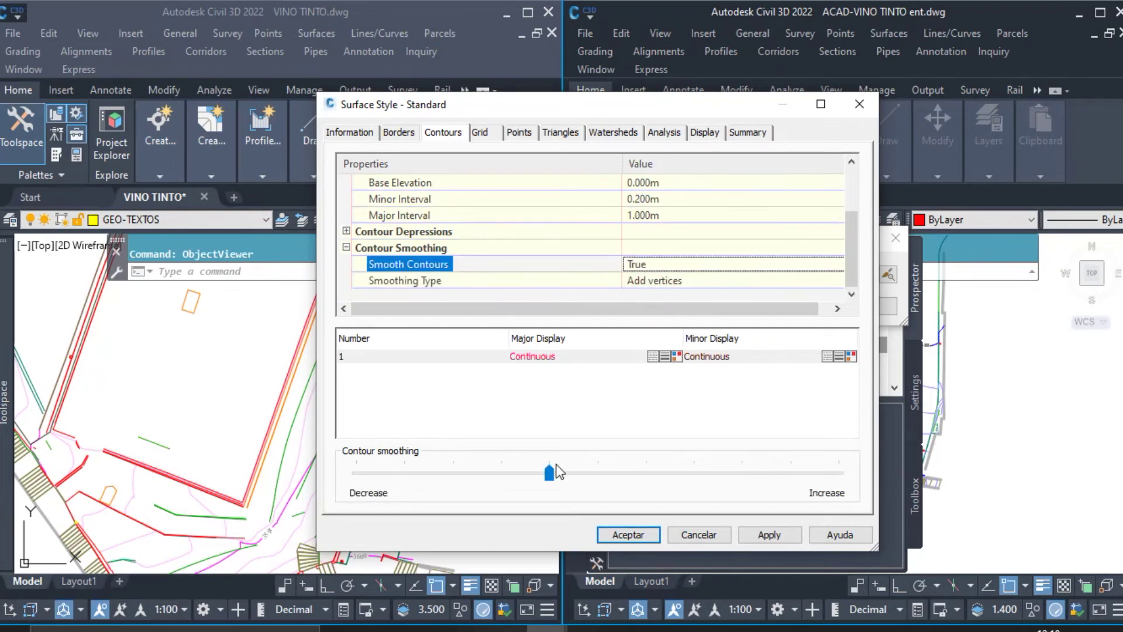
left_click(769, 534)
left_click(628, 534)
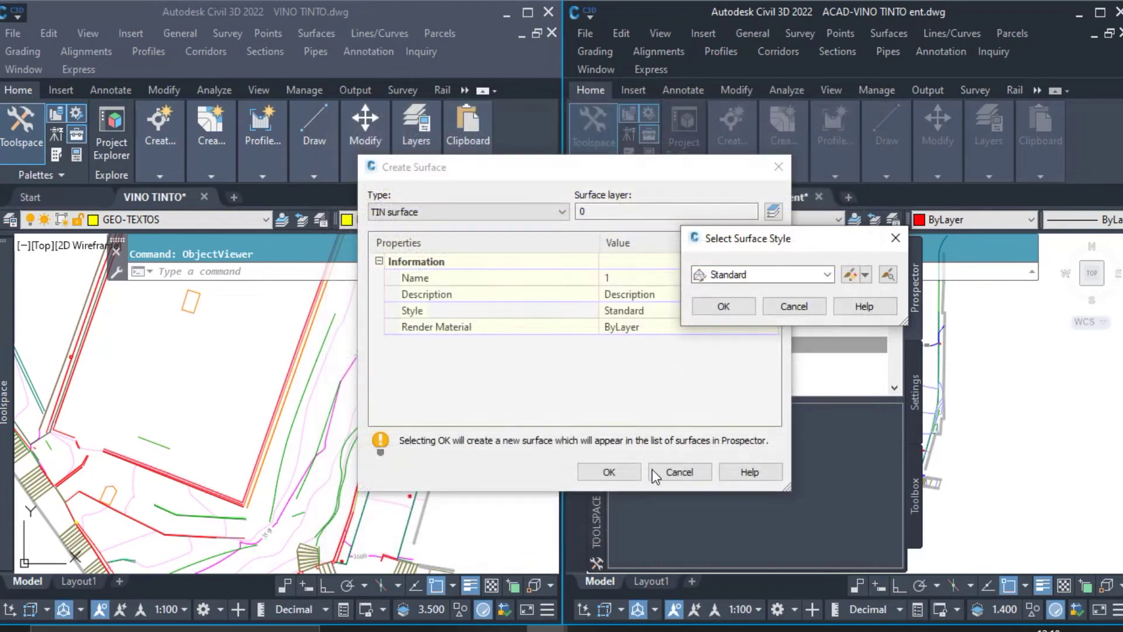
Step: Create surface 1 with the Standard style and expand its definition to reach the contours
left_click(721, 305)
left_click(620, 475)
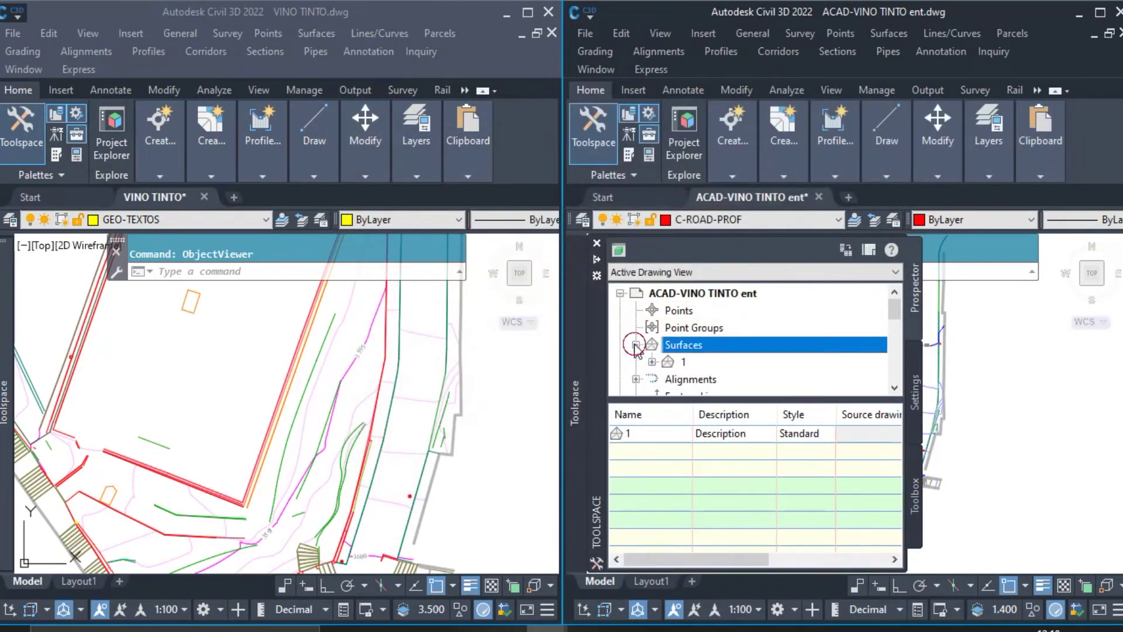
left_click(651, 362)
left_click(664, 378)
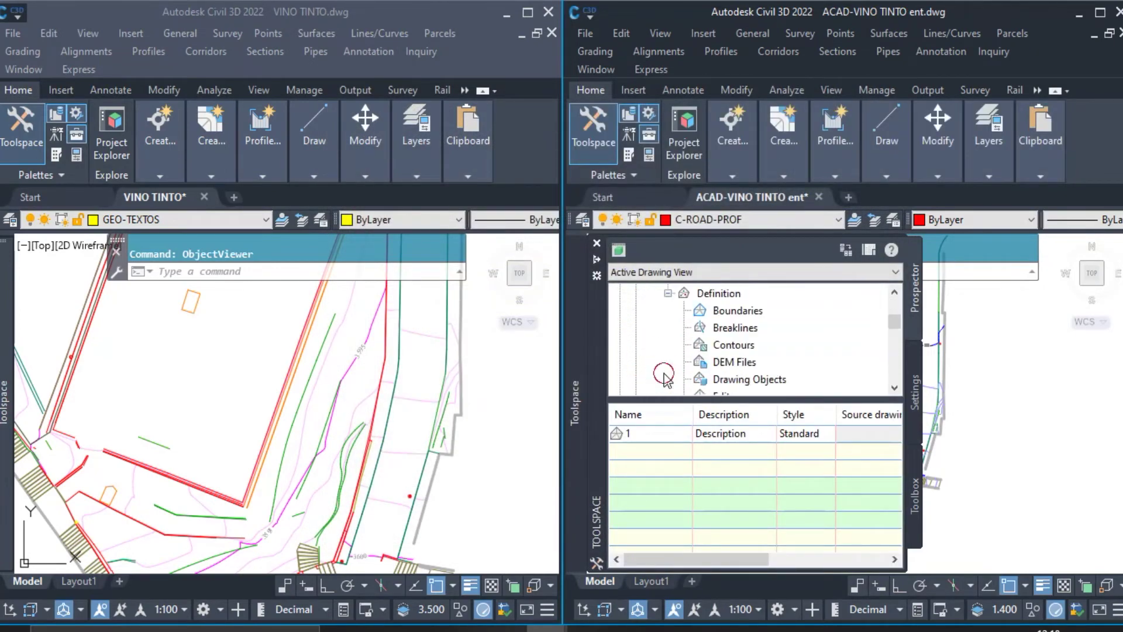
left_click(732, 347)
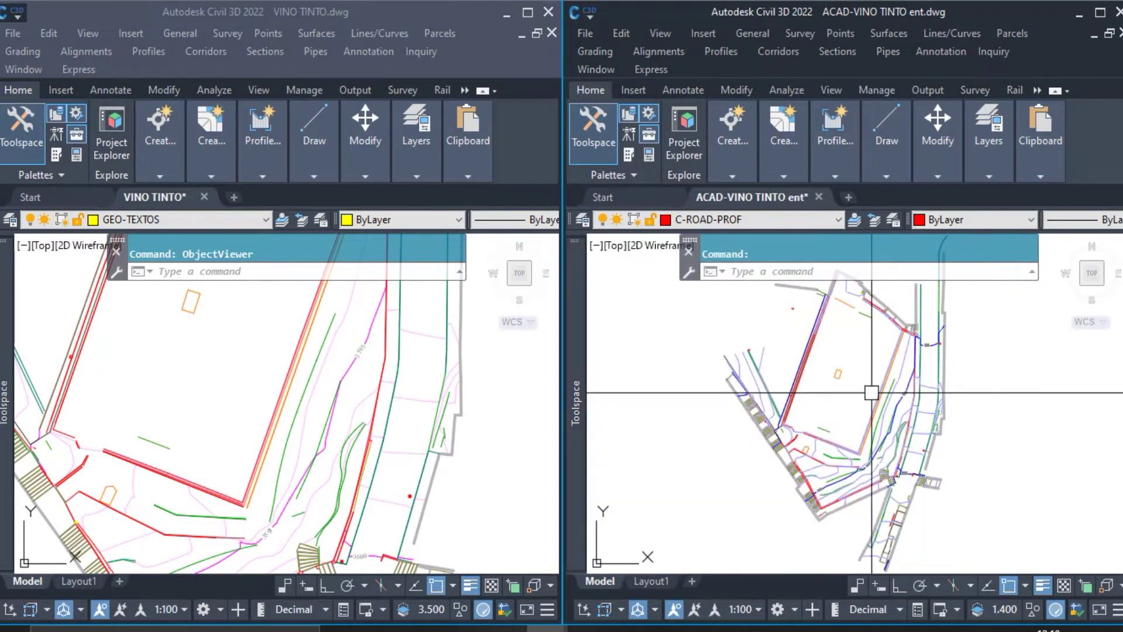
Step: Select the major contour polyline crossing the road near 3595 and extend the selection to all similar polylines
scroll(953, 332, "up", 8)
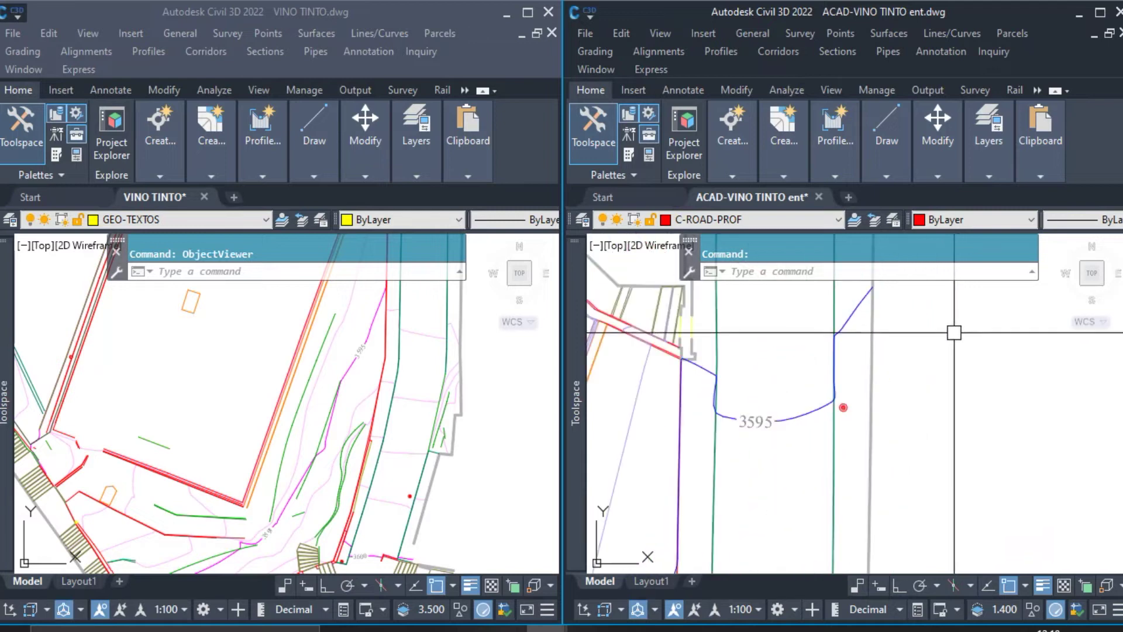
scroll(954, 332, "down", 2)
left_click(825, 423)
left_click(781, 357)
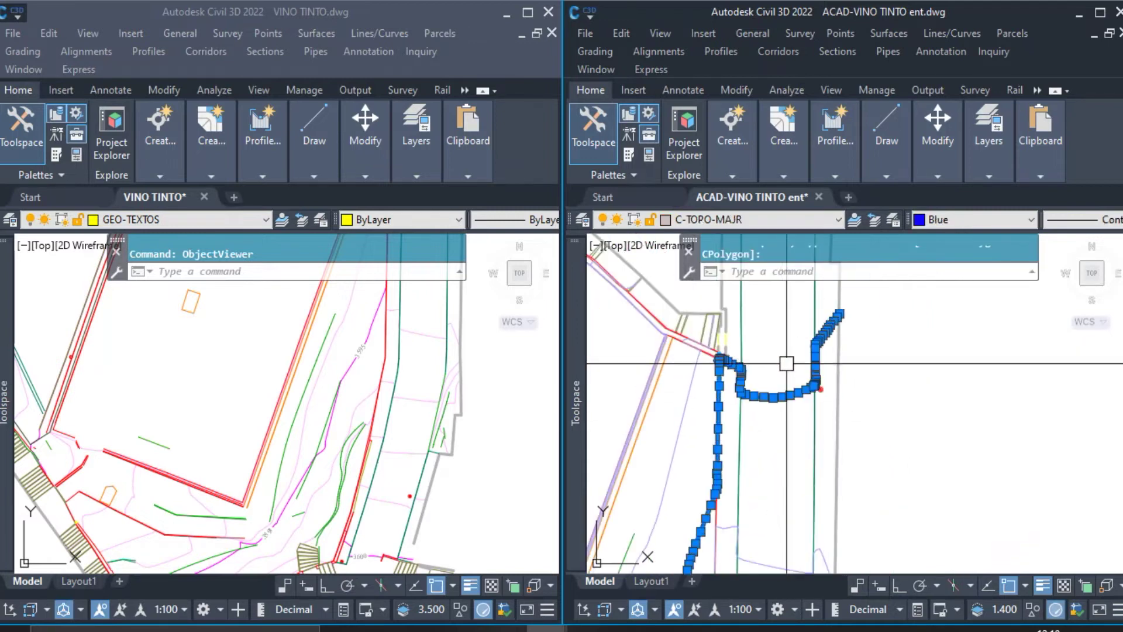
right_click(921, 466)
left_click(971, 444)
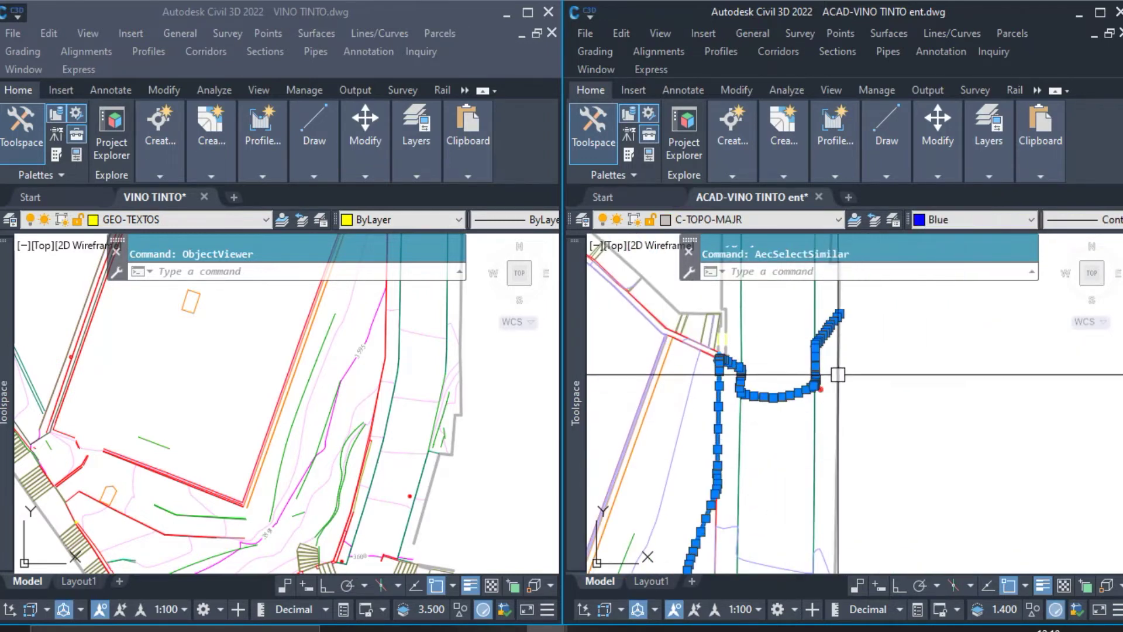
Step: Add a minor contour crossing the road and all similar polylines to the selection, and isolate the selected contours
scroll(838, 374, "up", 3)
left_click(812, 459)
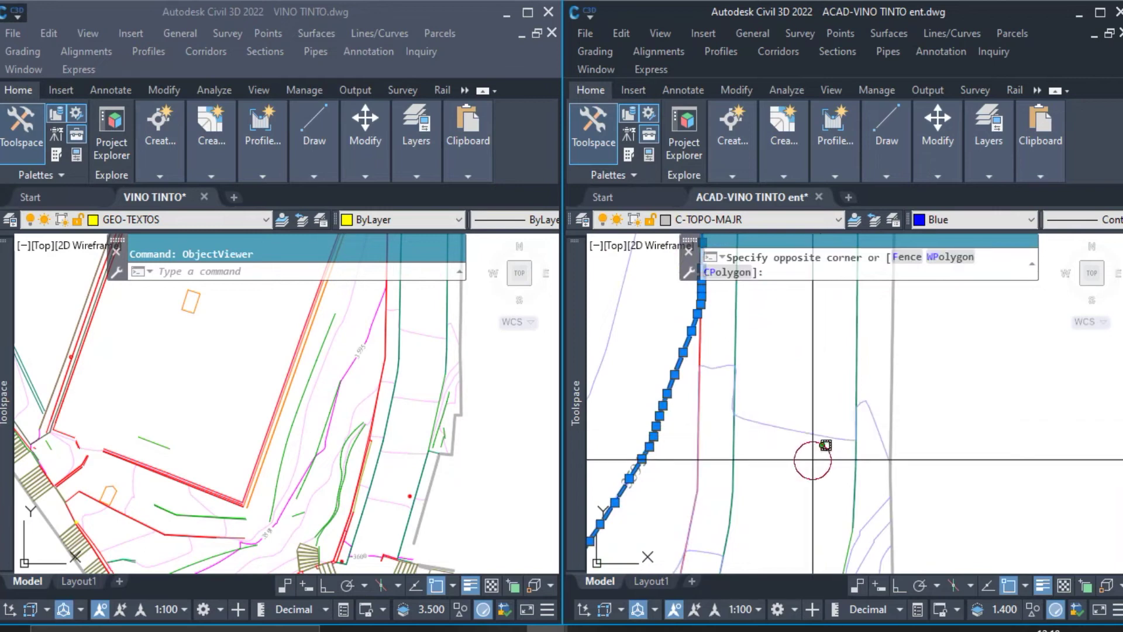
left_click(794, 383)
scroll(773, 421, "down", 3)
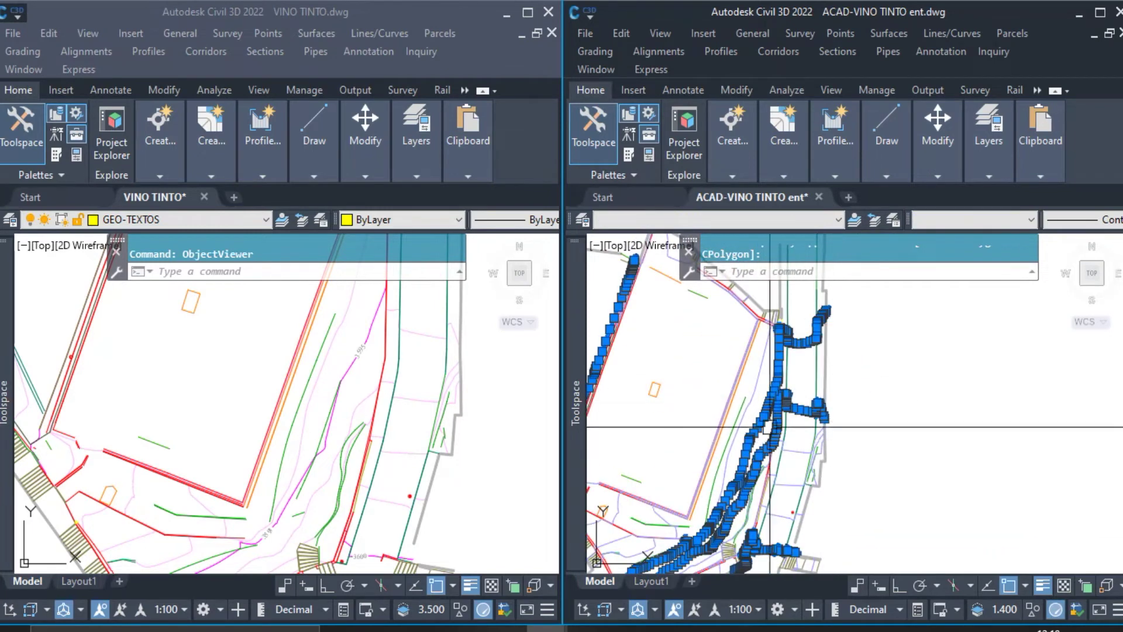
right_click(939, 493)
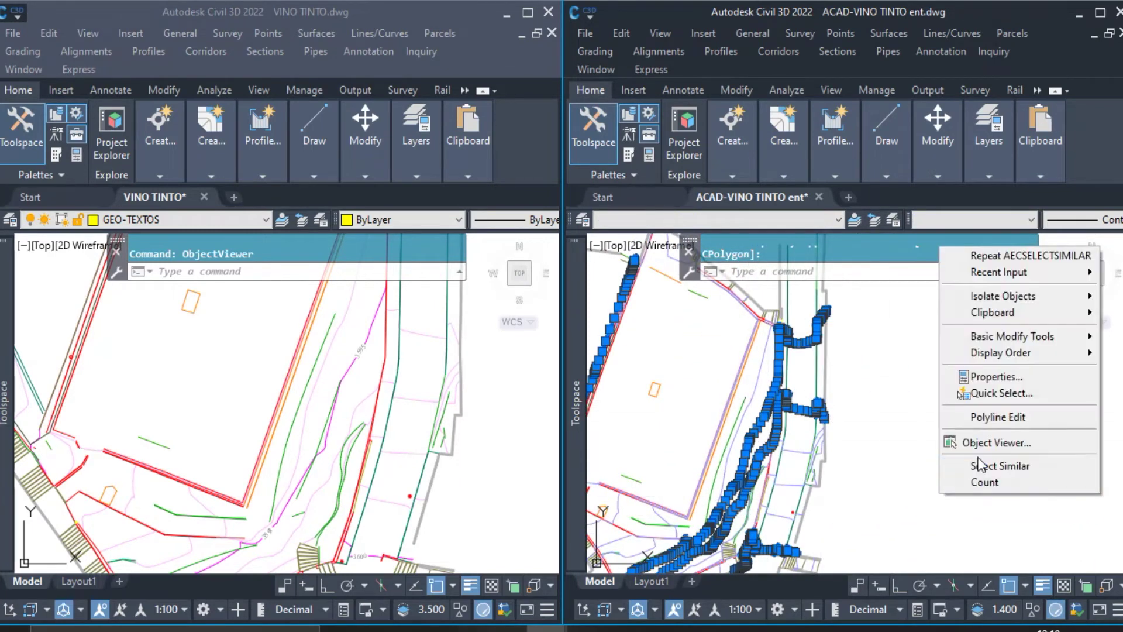
left_click(981, 466)
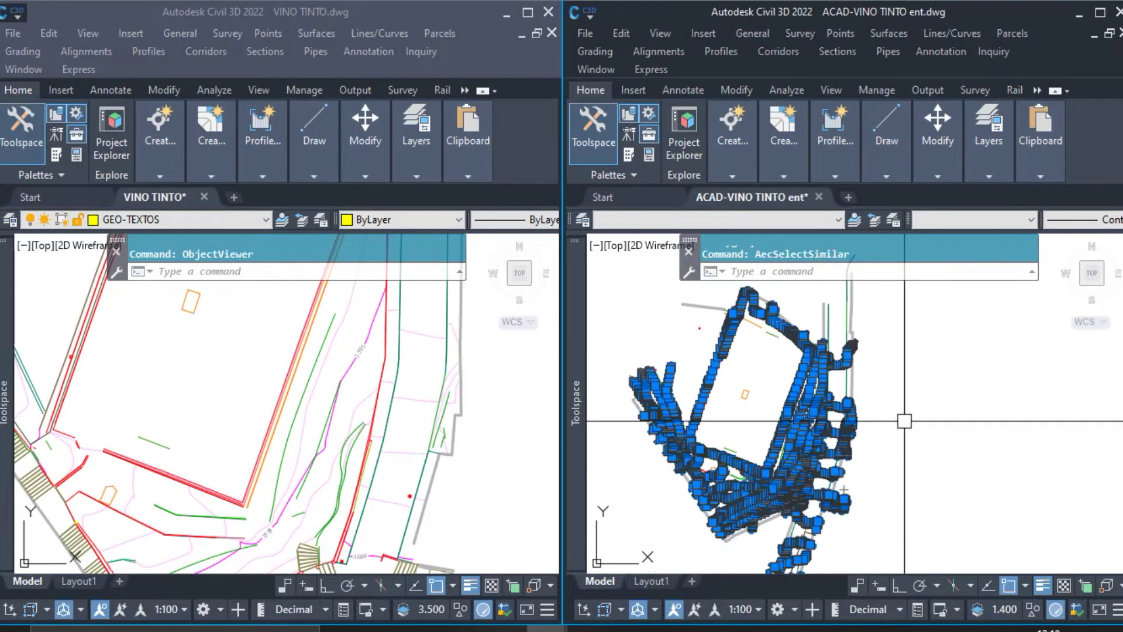
left_click(1032, 611)
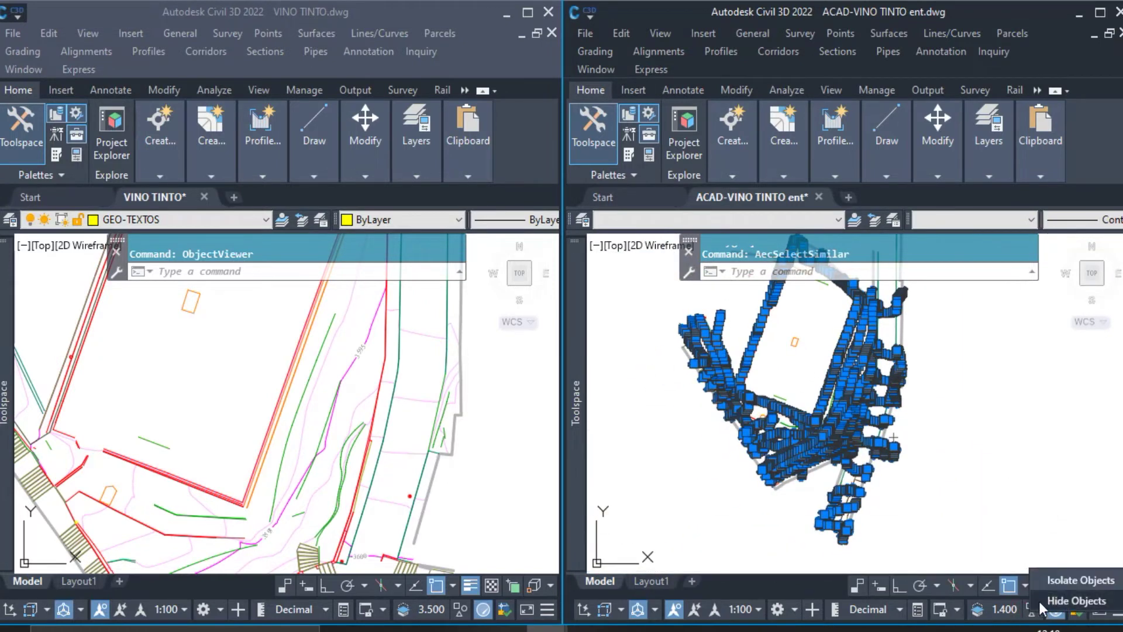
left_click(1068, 579)
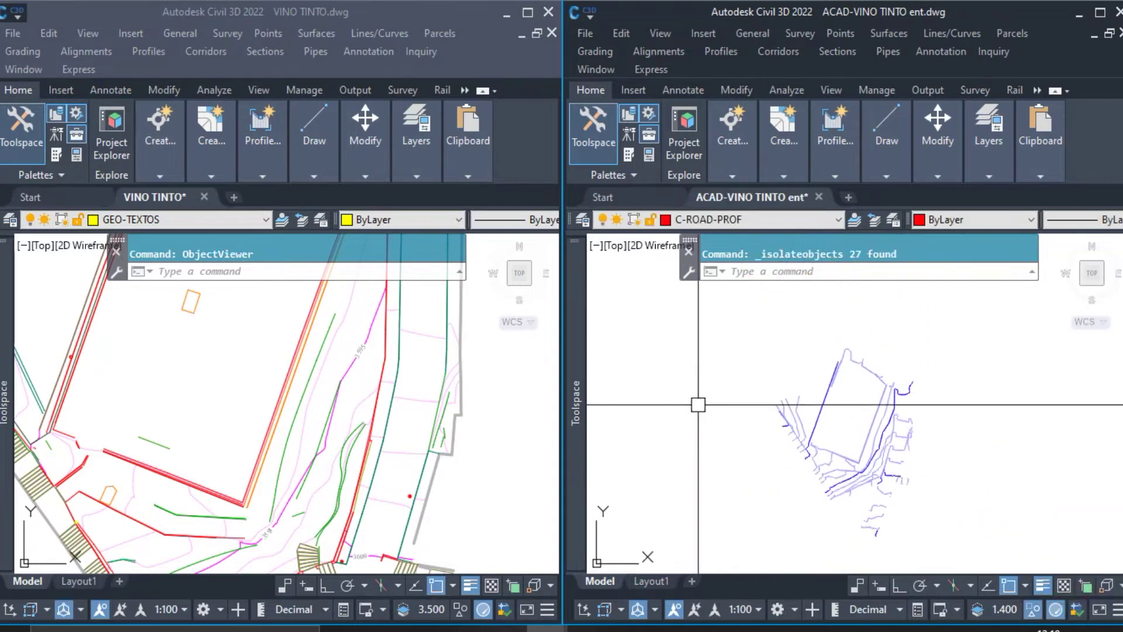
Step: Set up contour data for surface 1 with only filling gaps in contour data enabled for minimizing flat areas
mouse_move(578, 424)
right_click(759, 351)
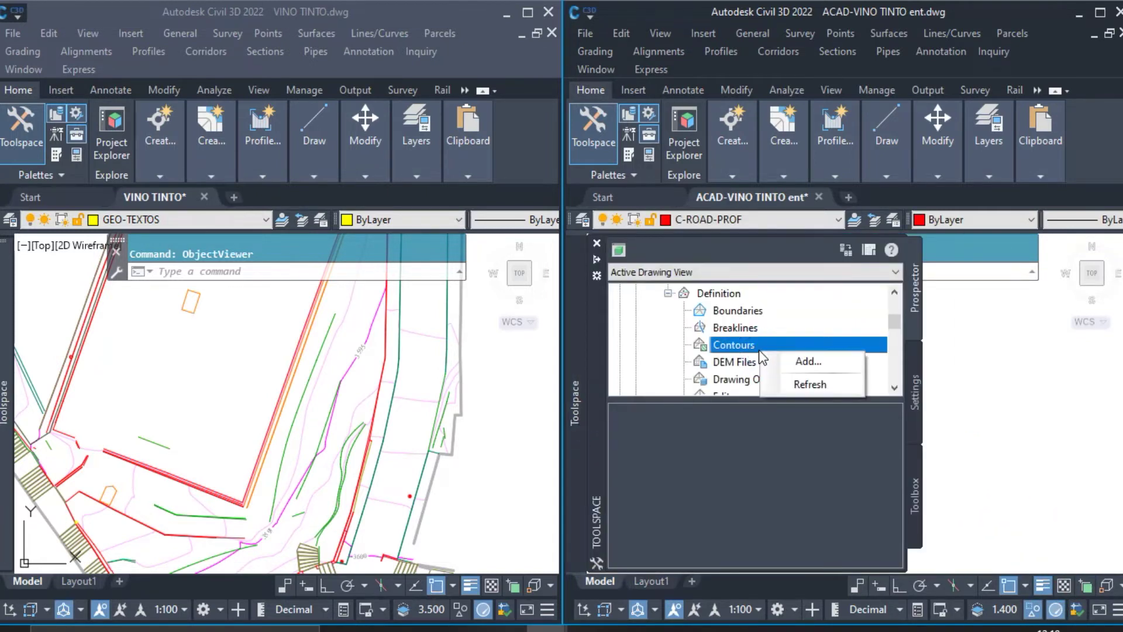
left_click(798, 359)
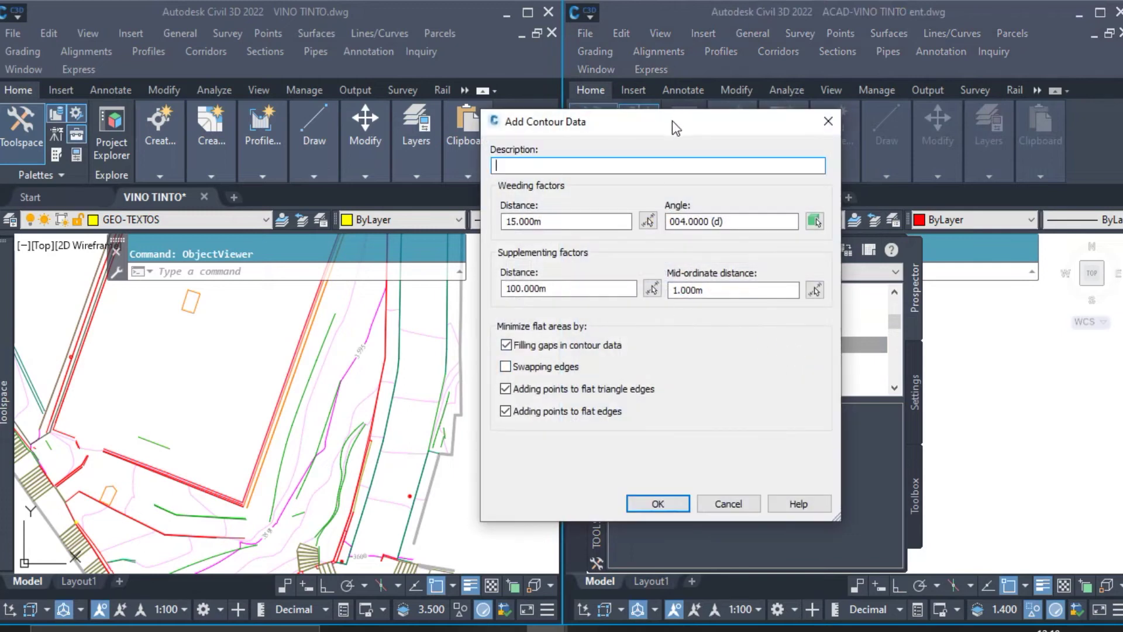
left_click_drag(672, 121, 634, 140)
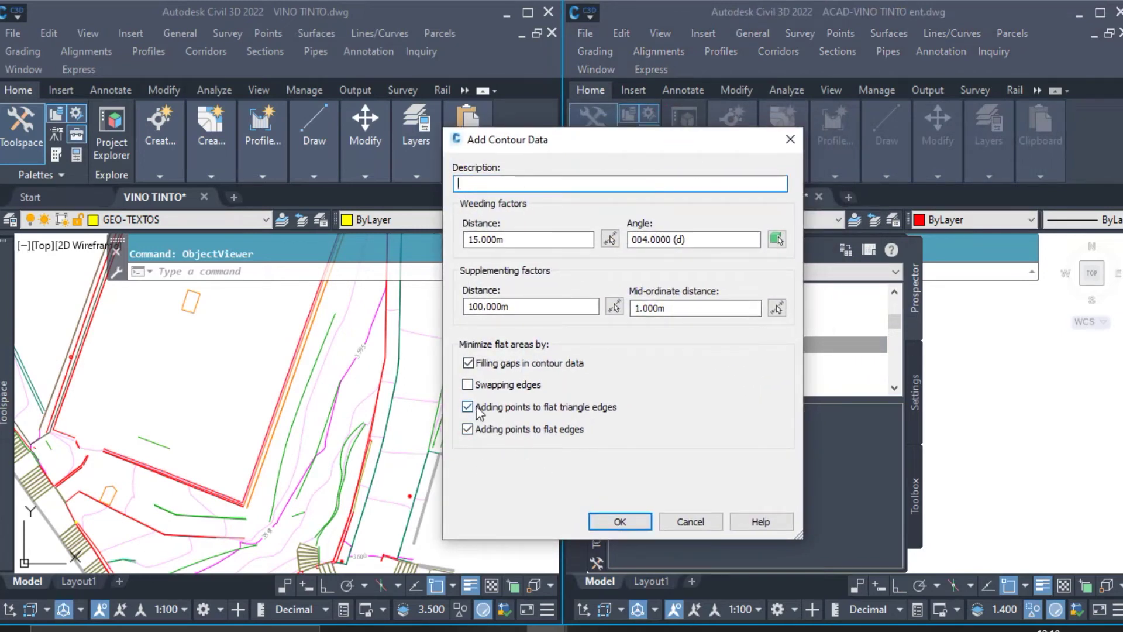
left_click(489, 430)
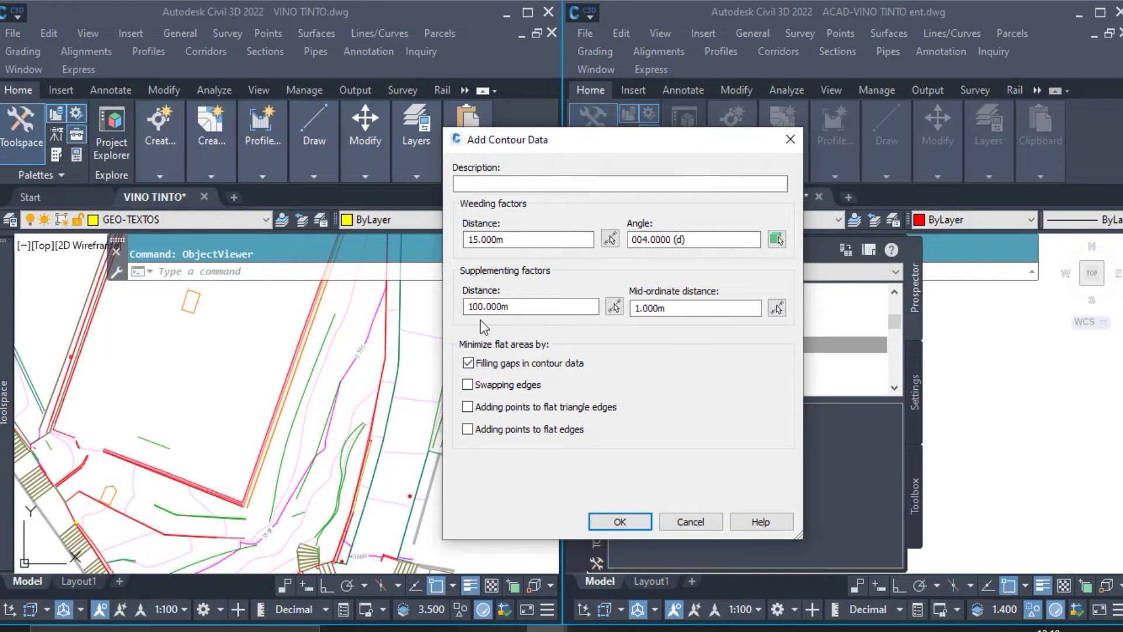
left_click(622, 522)
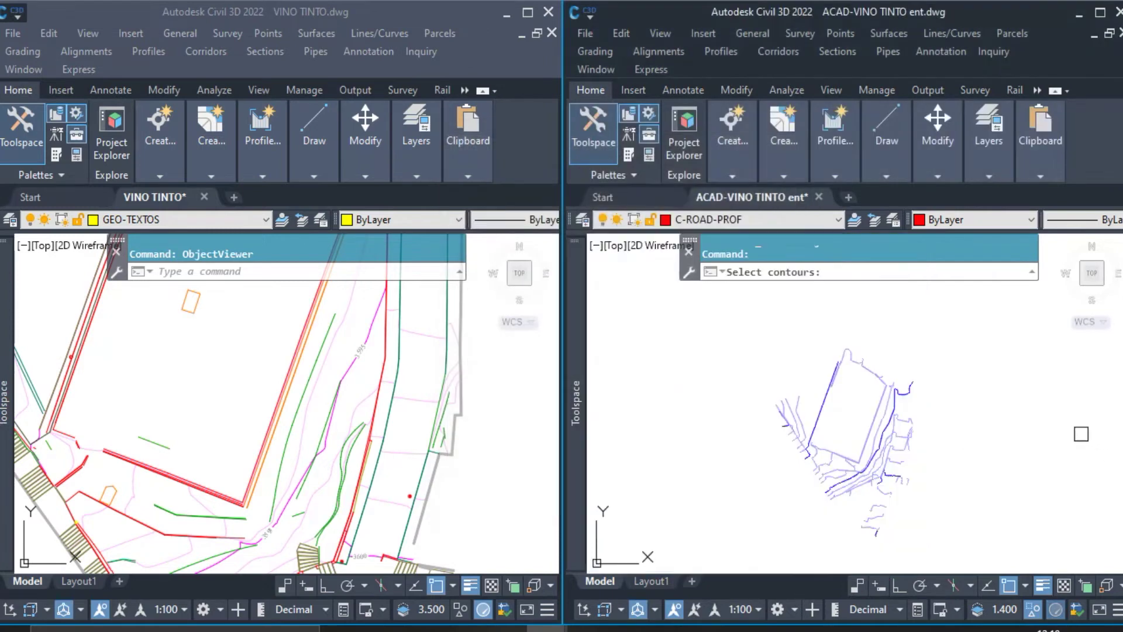
Step: Add all the isolated contour polylines to surface 1, review the event descriptions, and dismiss the event list
left_click(1022, 496)
left_click(903, 391)
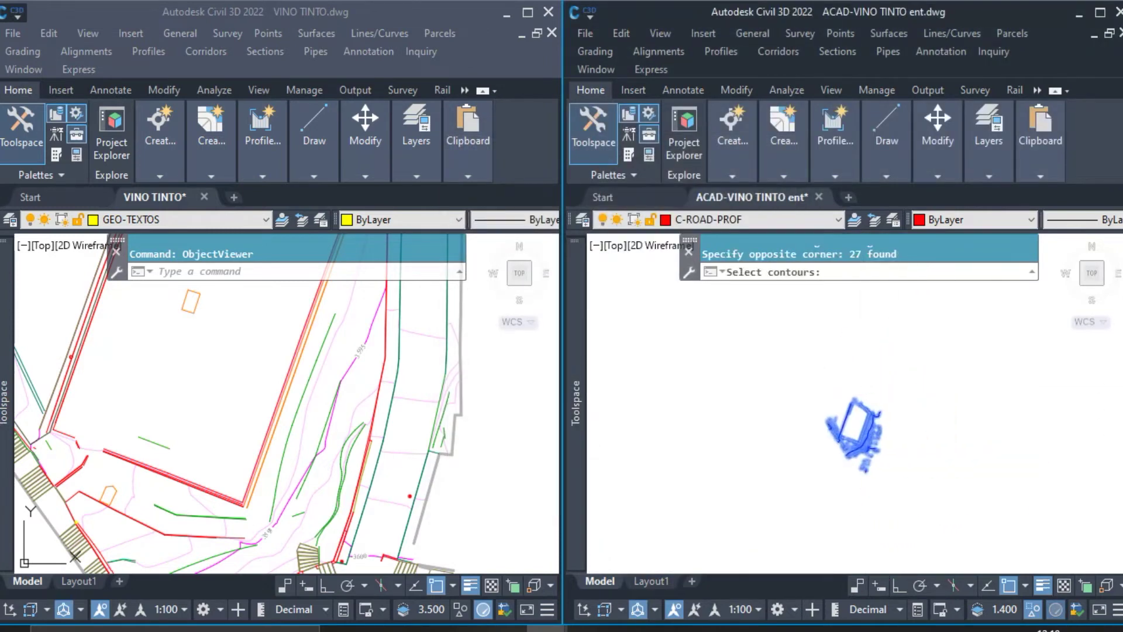
key("Return")
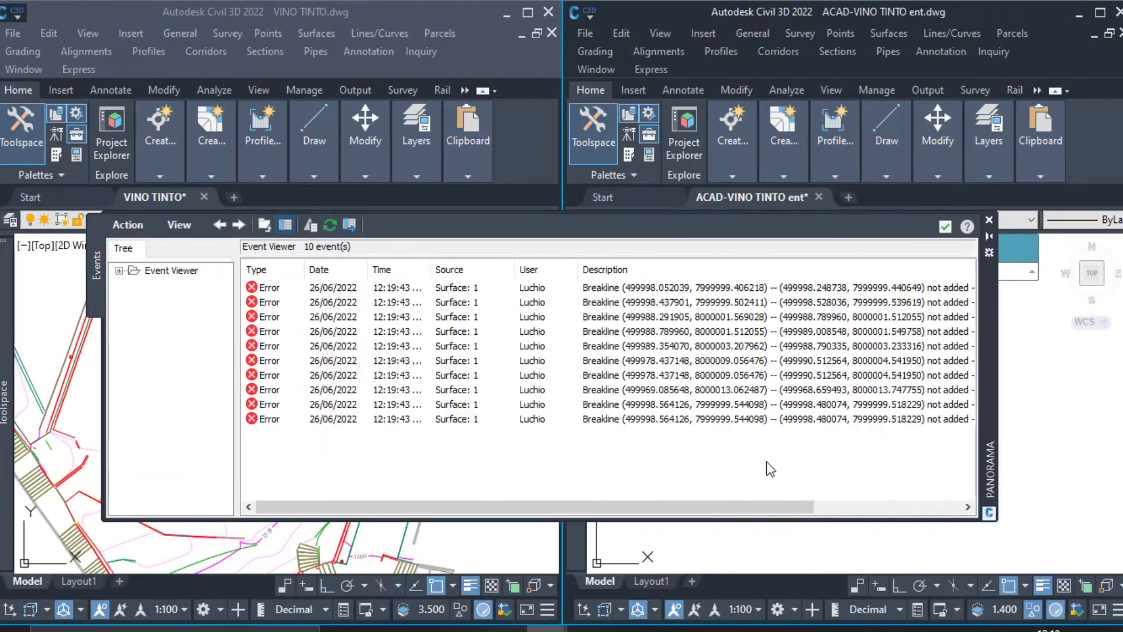
left_click_drag(741, 500, 884, 508)
left_click(945, 226)
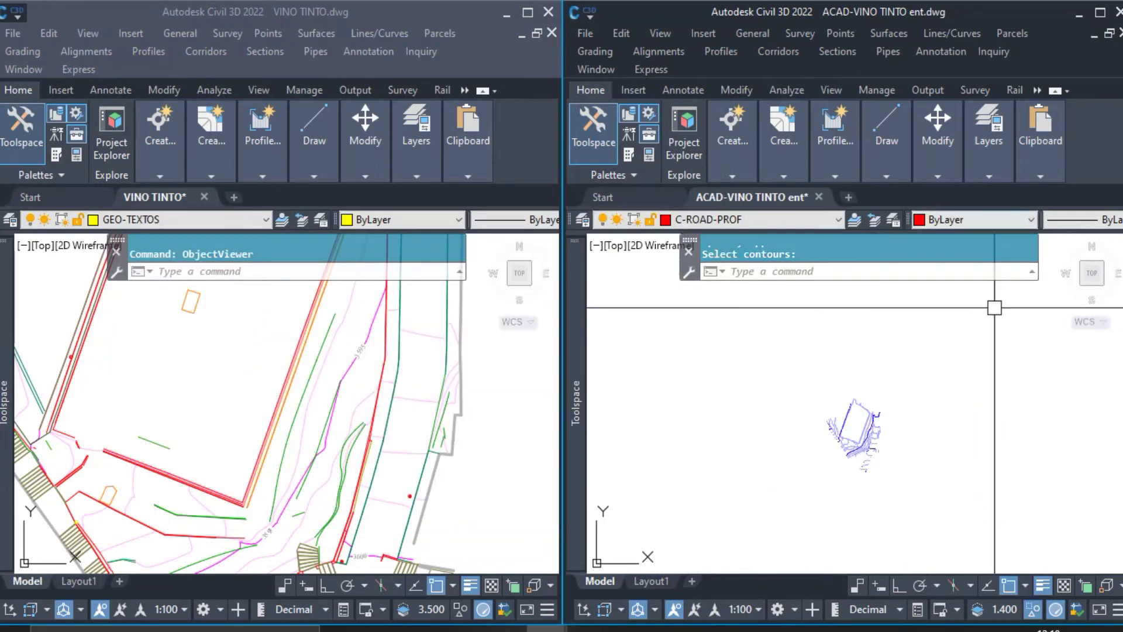
Step: End the object isolation and examine surface 1 from several angles in the Object Viewer
left_click(1039, 615)
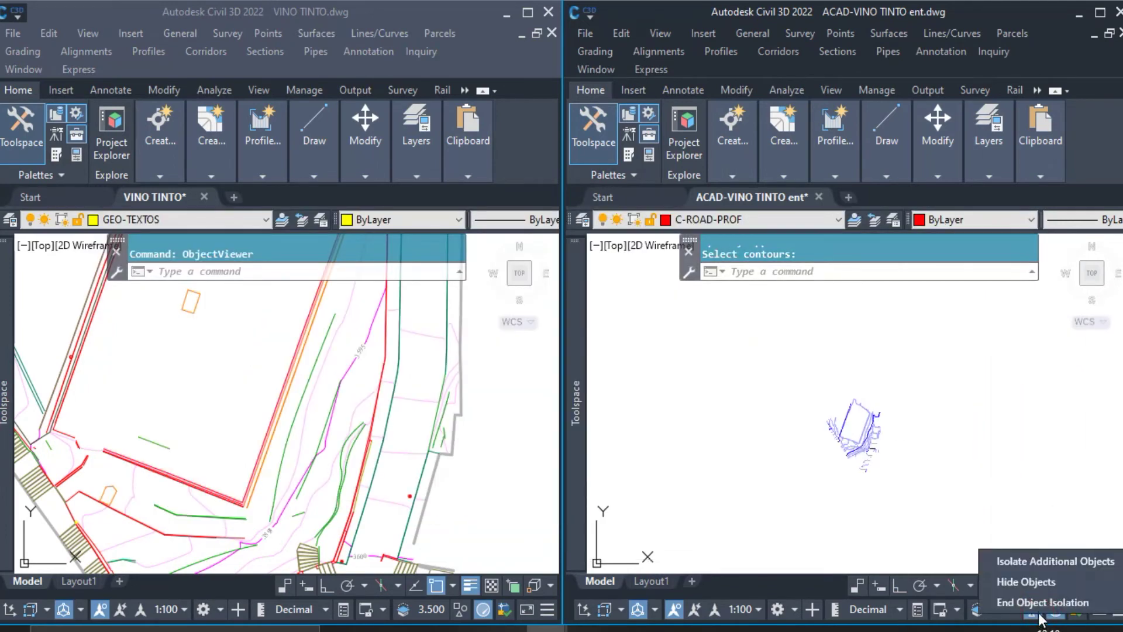
left_click(1041, 605)
scroll(868, 420, "up", 10)
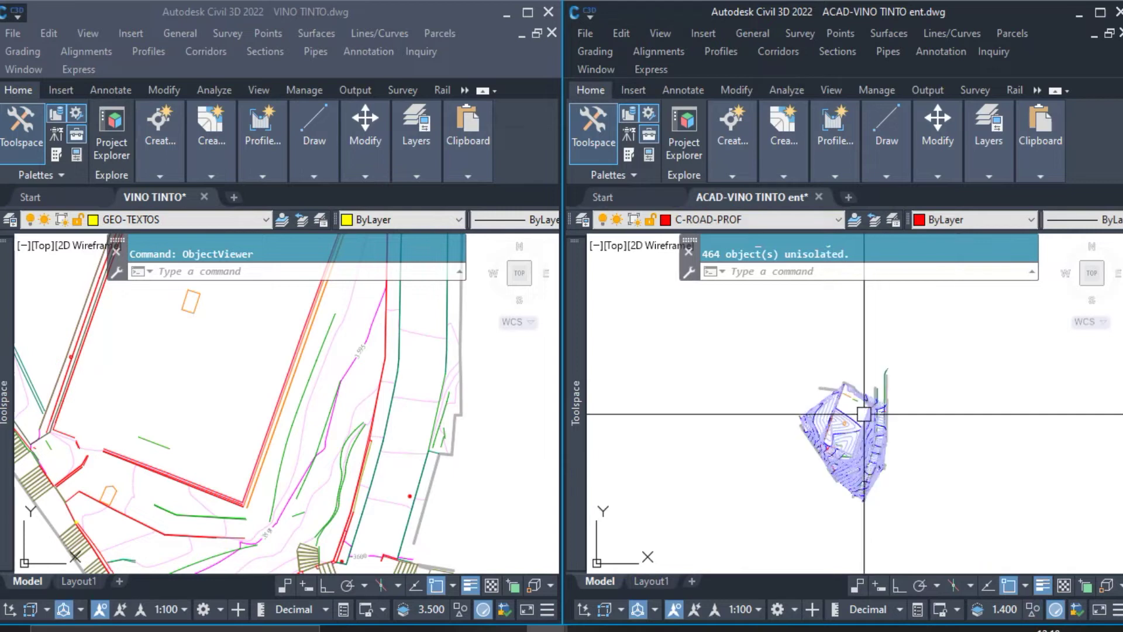
middle_click_drag(724, 436, 734, 384)
left_click(849, 431)
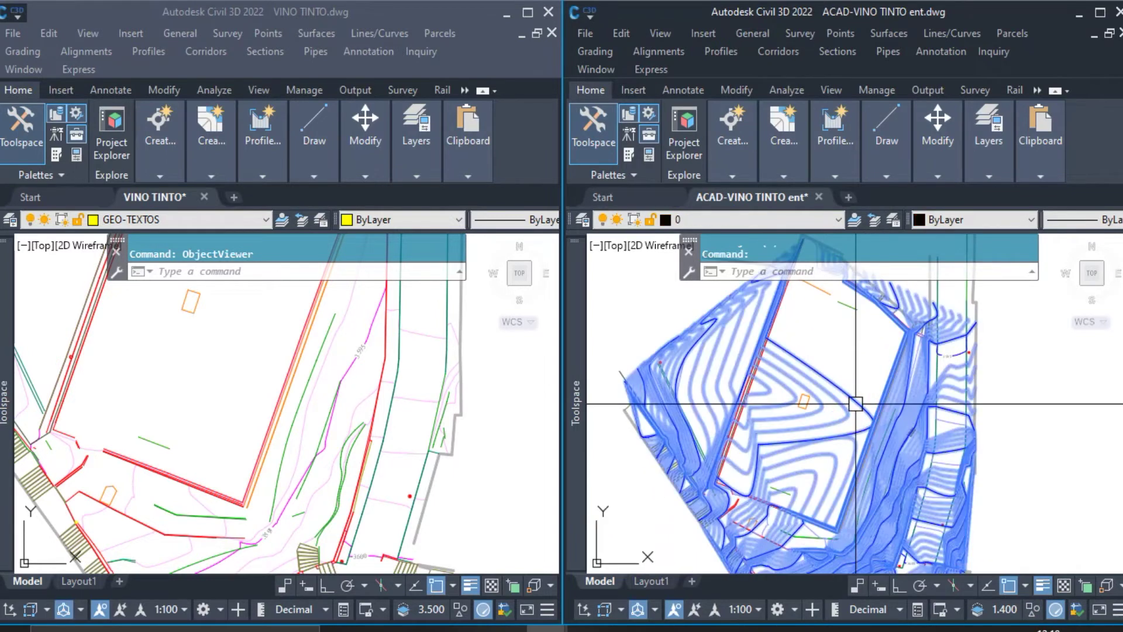
right_click(847, 433)
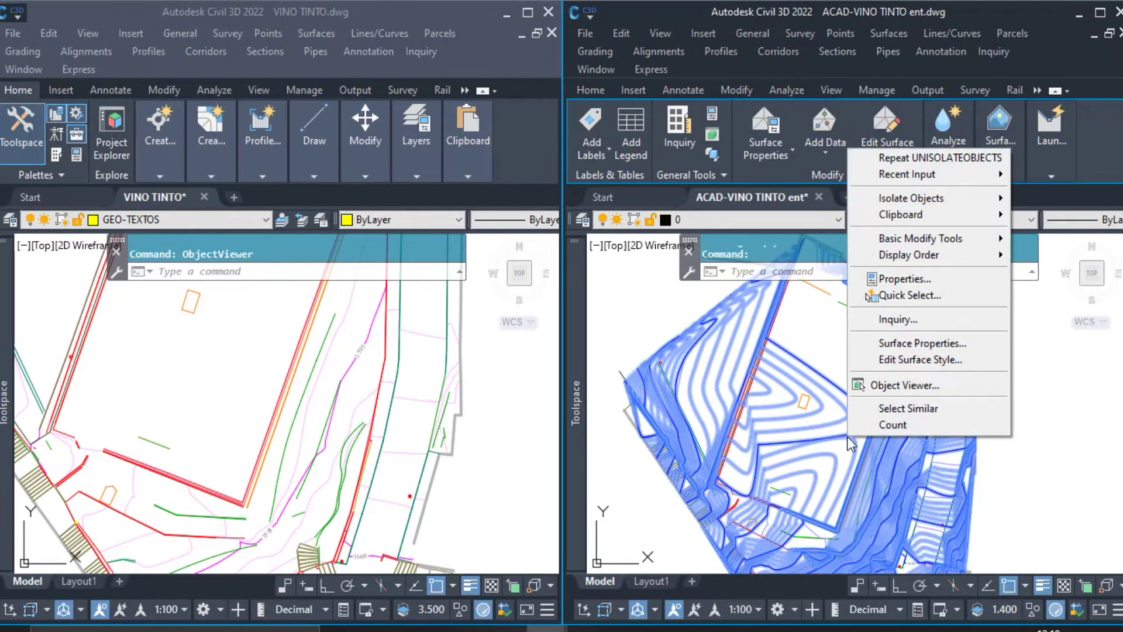
left_click(895, 386)
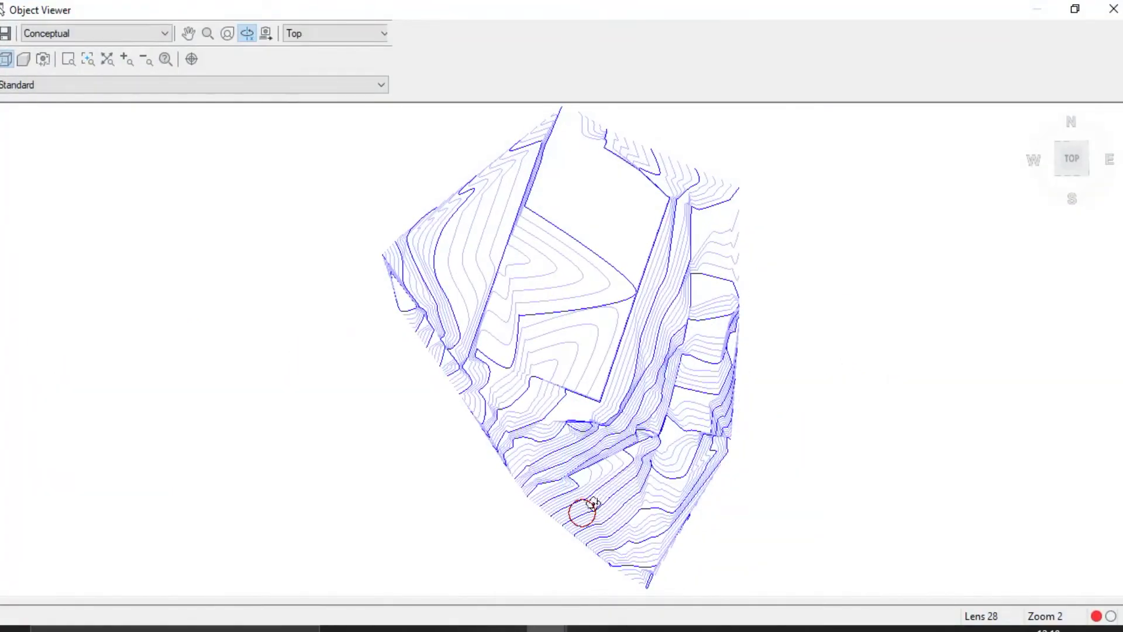
mouse_move(583, 509)
left_mouse_down()
mouse_move(719, 352)
mouse_move(725, 286)
left_mouse_up()
mouse_move(537, 405)
left_mouse_down()
mouse_move(609, 468)
mouse_move(668, 465)
mouse_move(614, 443)
mouse_move(595, 454)
mouse_move(559, 356)
mouse_move(474, 352)
mouse_move(516, 387)
mouse_move(524, 456)
mouse_move(595, 507)
mouse_move(742, 511)
mouse_move(656, 506)
left_mouse_up()
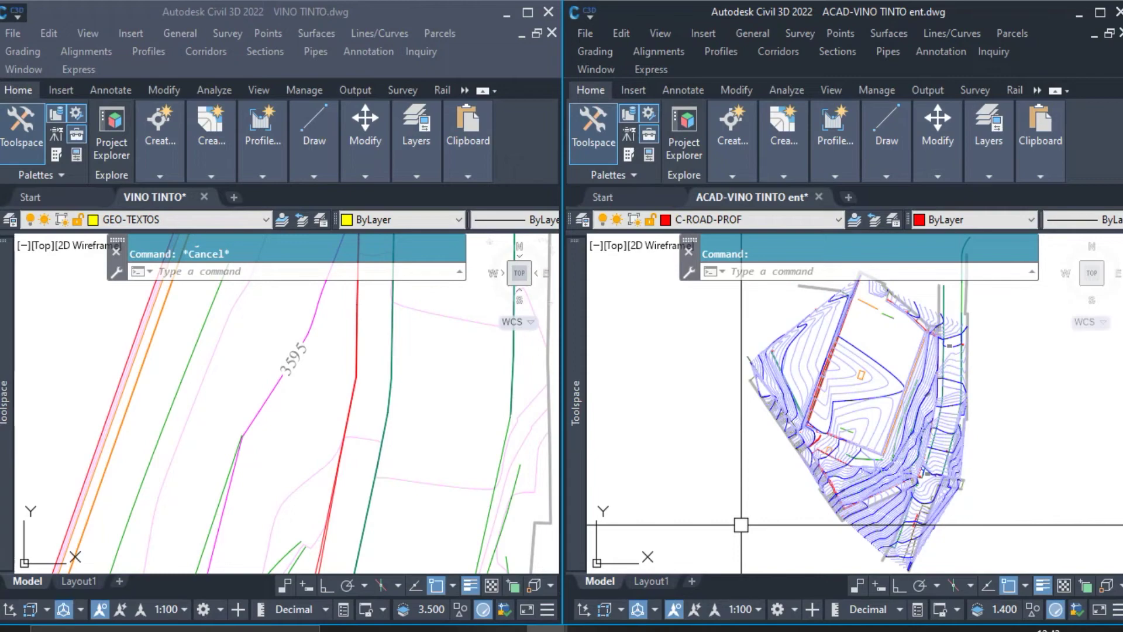
Step: Examine surface 1 and the surrounding linework in 3D with Free Orbit
scroll(904, 392, "up", 3)
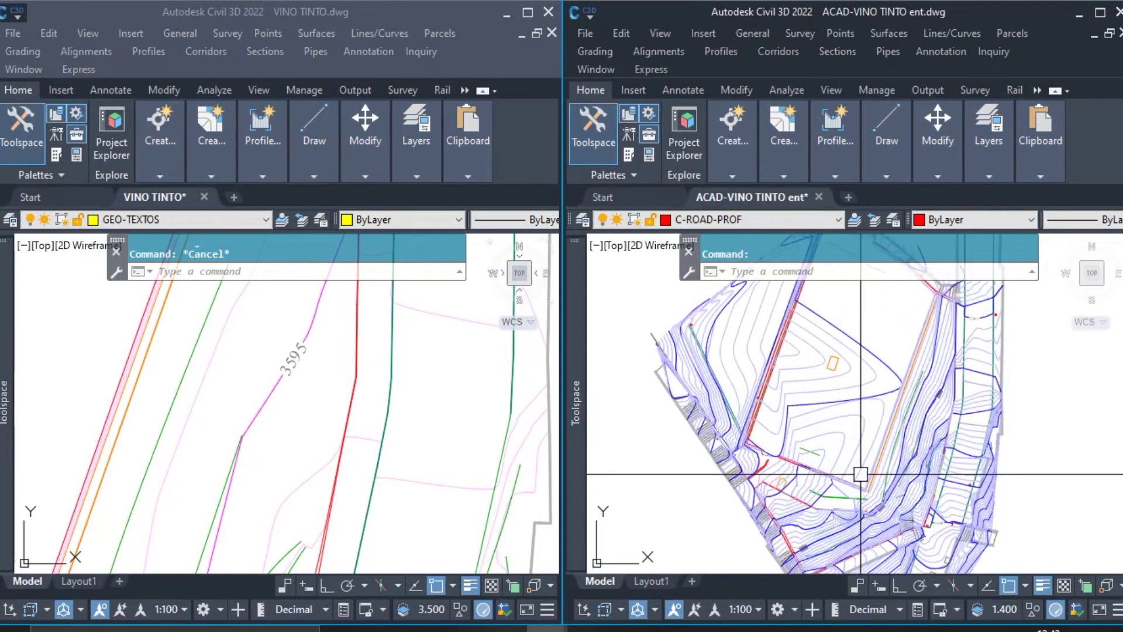
scroll(860, 474, "up", 2)
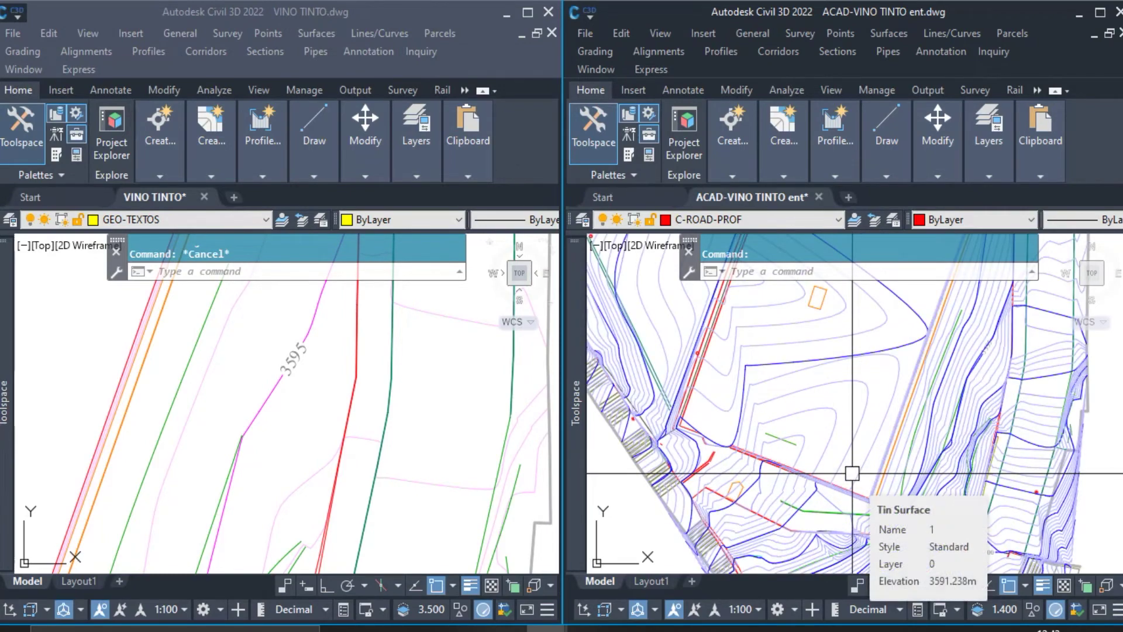
scroll(852, 473, "down", 8)
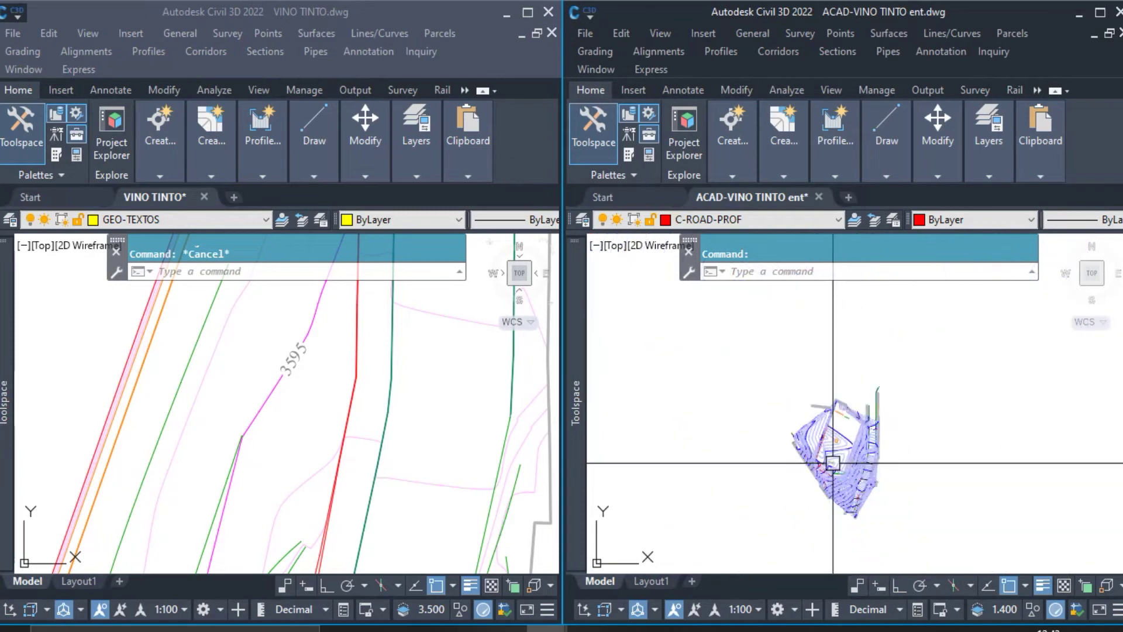
right_click(837, 440)
left_click(891, 370)
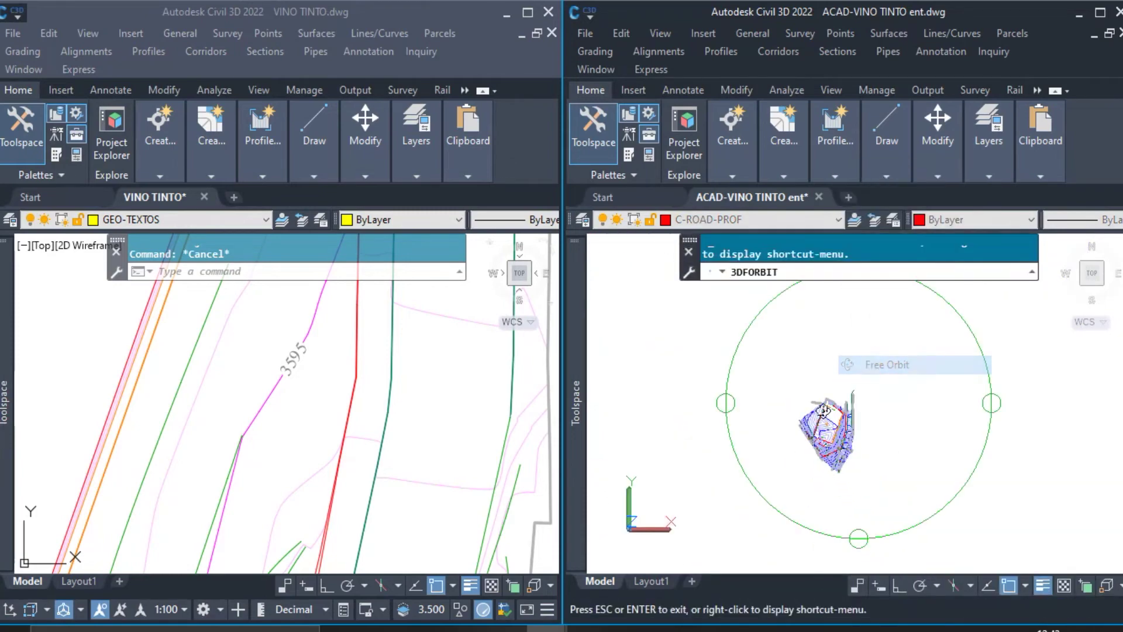
left_click_drag(824, 410, 802, 446)
middle_click_drag(802, 446, 840, 457)
middle_click_drag(858, 373, 825, 486)
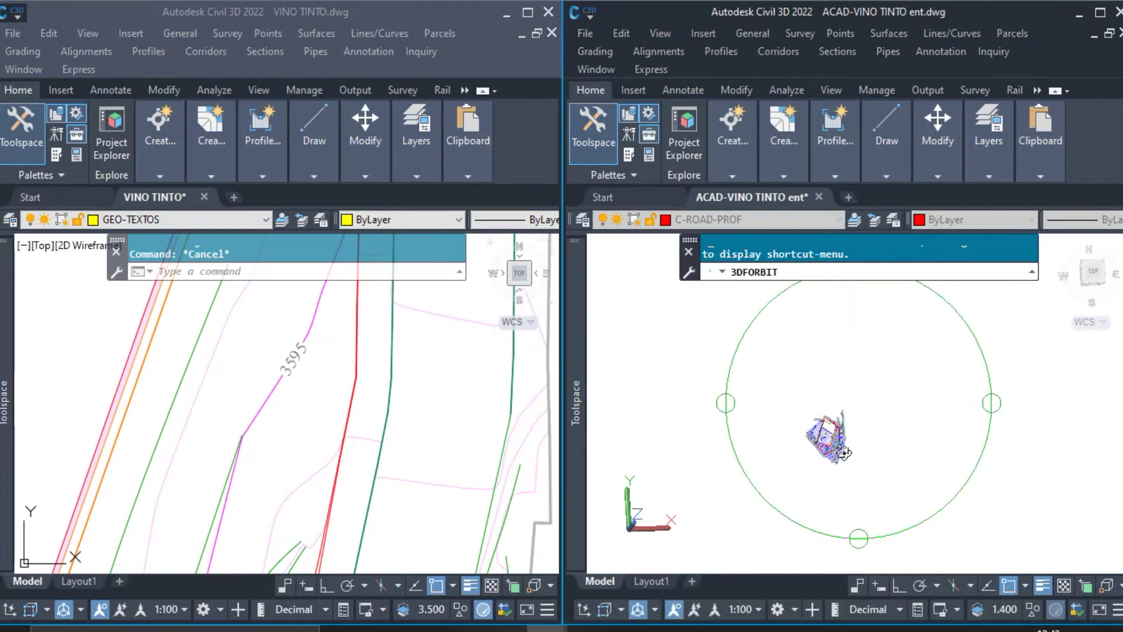
scroll(854, 472, "up", 4)
left_click_drag(854, 472, 914, 467)
scroll(810, 456, "up", 5)
middle_click_drag(828, 443, 909, 436)
scroll(829, 431, "down", 1)
left_click_drag(829, 431, 831, 432)
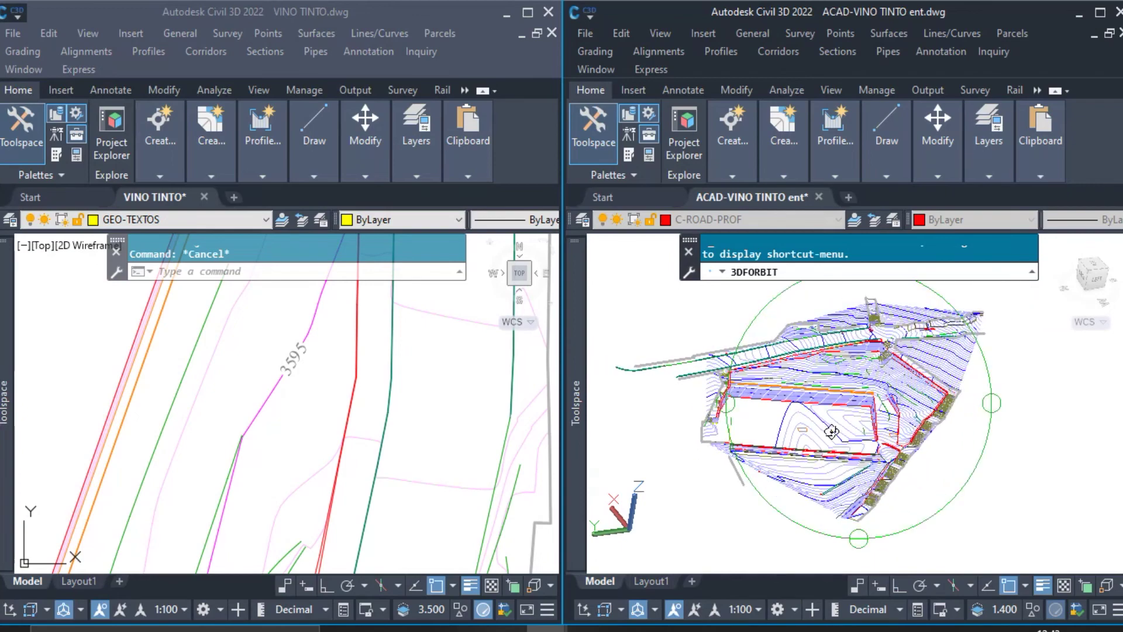
key("Escape")
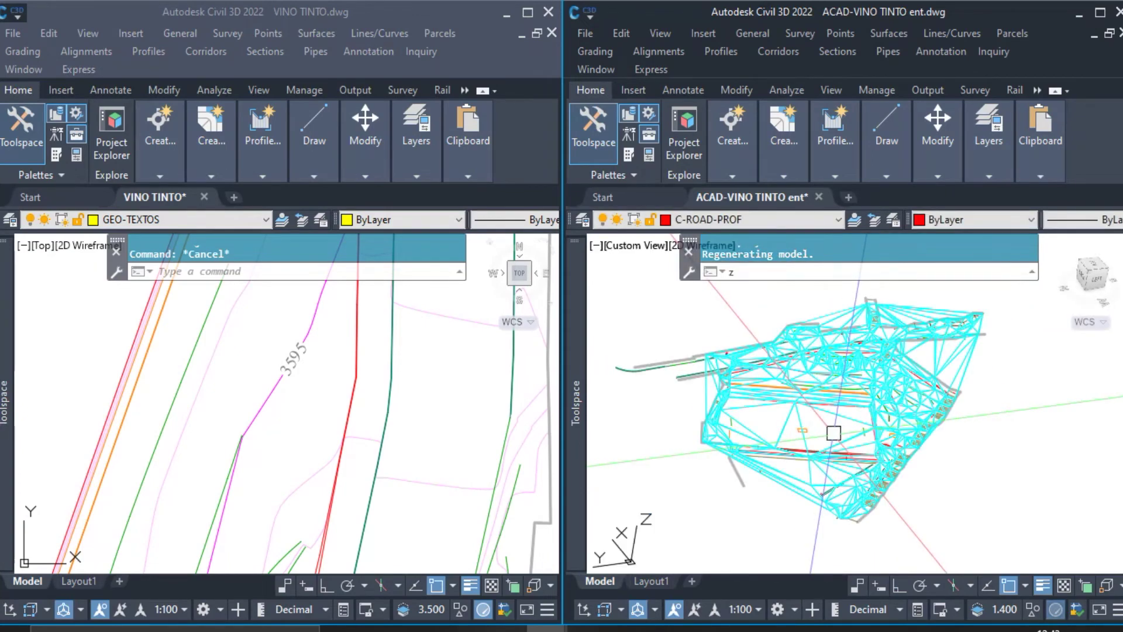
Step: Restore the plan view of the current UCS with the PLAN command
key("BackSpace")
type("plan")
key("Return")
key("Return")
Step: Turn off the major and minor contours for plan view in surface 1's Standard style
scroll(872, 401, "up", 5)
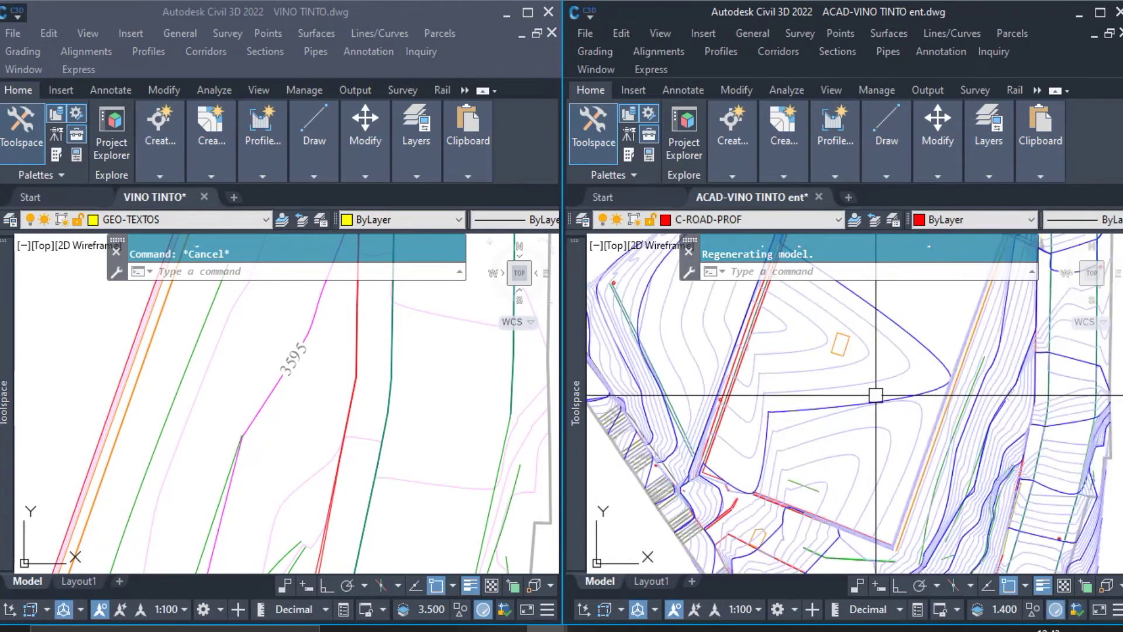
left_click(901, 403)
right_click(901, 404)
left_click(948, 325)
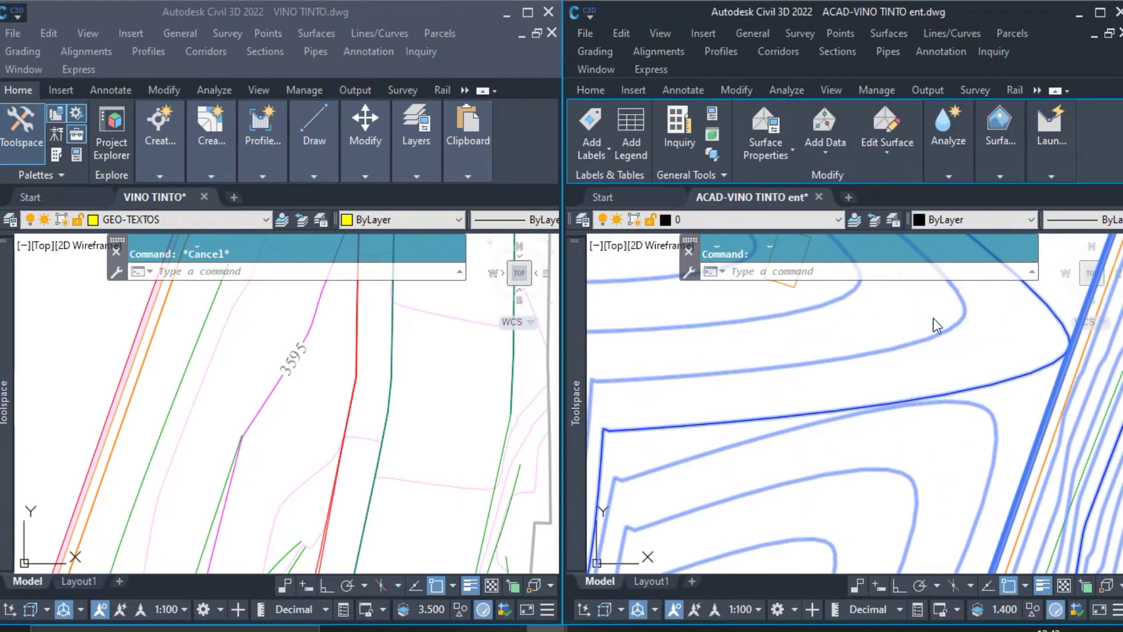
left_click(429, 283)
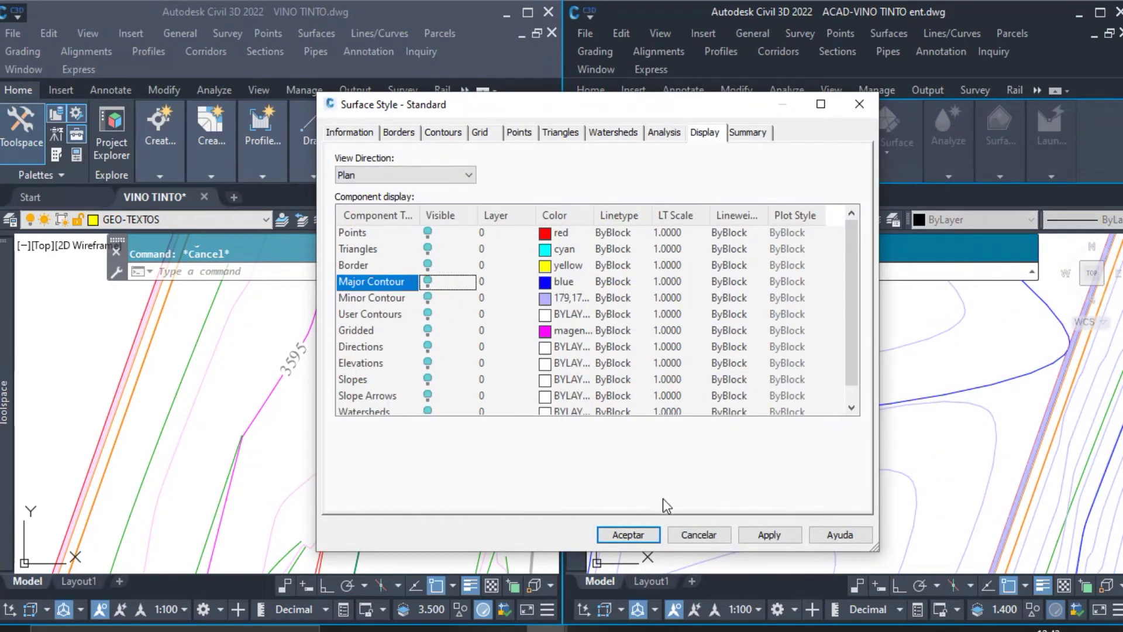
left_click(628, 535)
Step: Freeze the contour polyline layers C-TOPO-MINR and C-TOPO-MAJR, and clear the selection
scroll(847, 442, "down", 5)
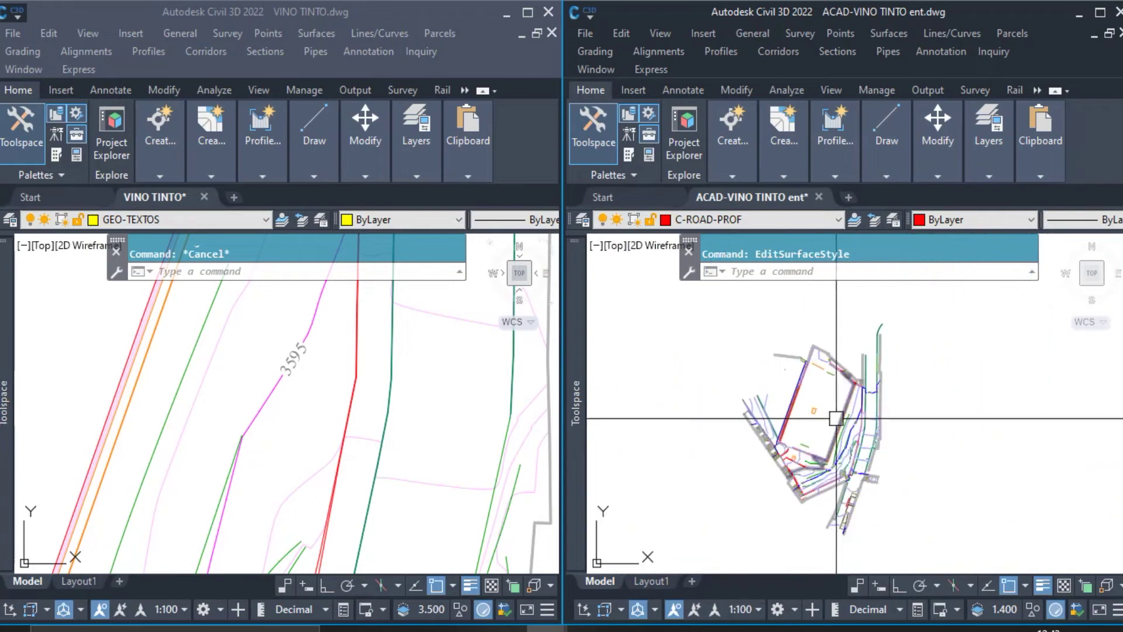
scroll(847, 442, "up", 3)
scroll(846, 442, "down", 2)
left_click(883, 368)
left_click(791, 296)
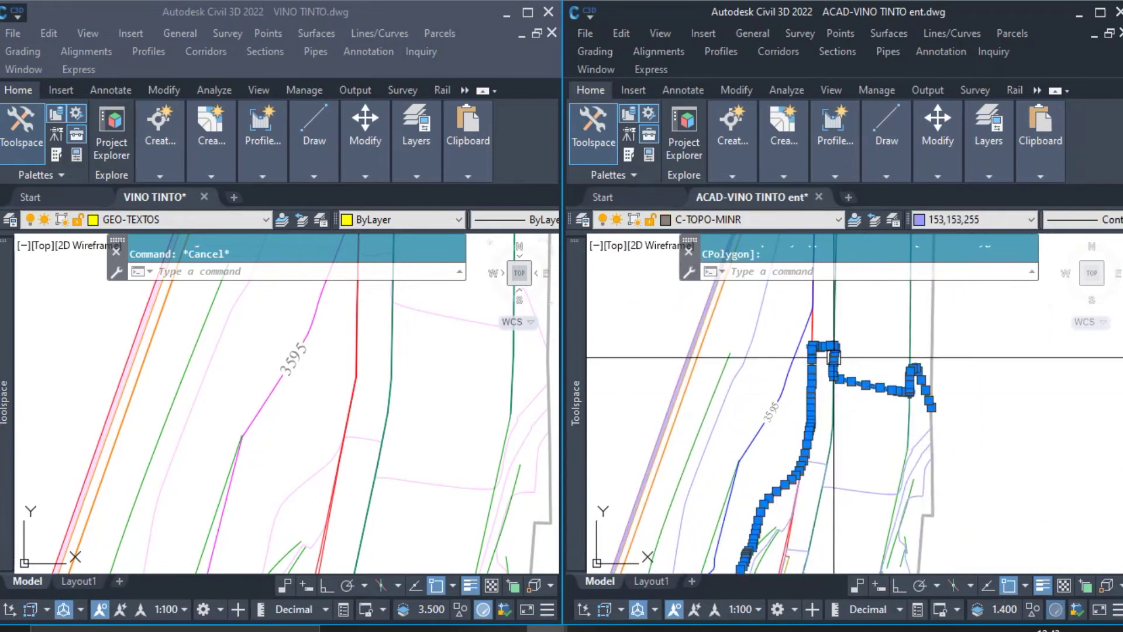
left_click(690, 221)
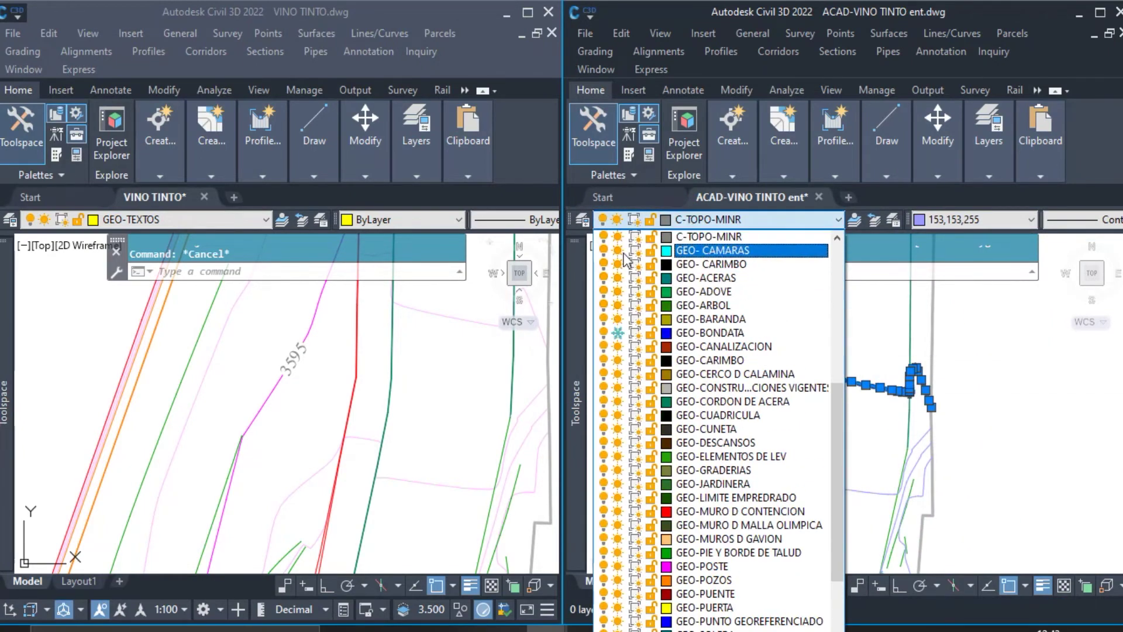
left_click(617, 237)
scroll(618, 249, "up", 1)
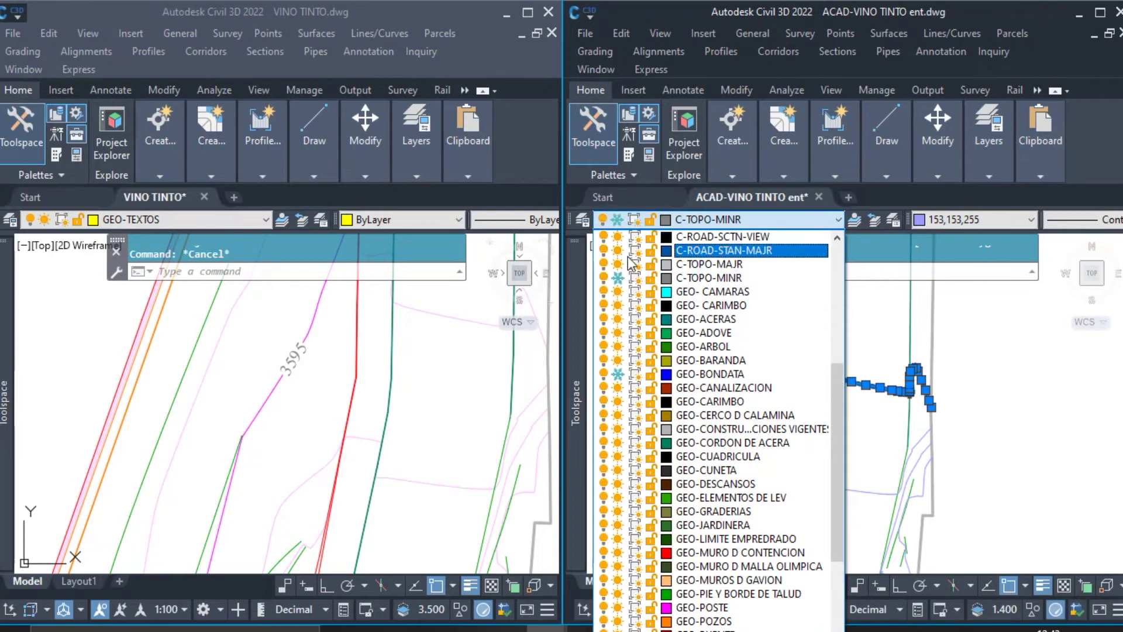
key("Escape")
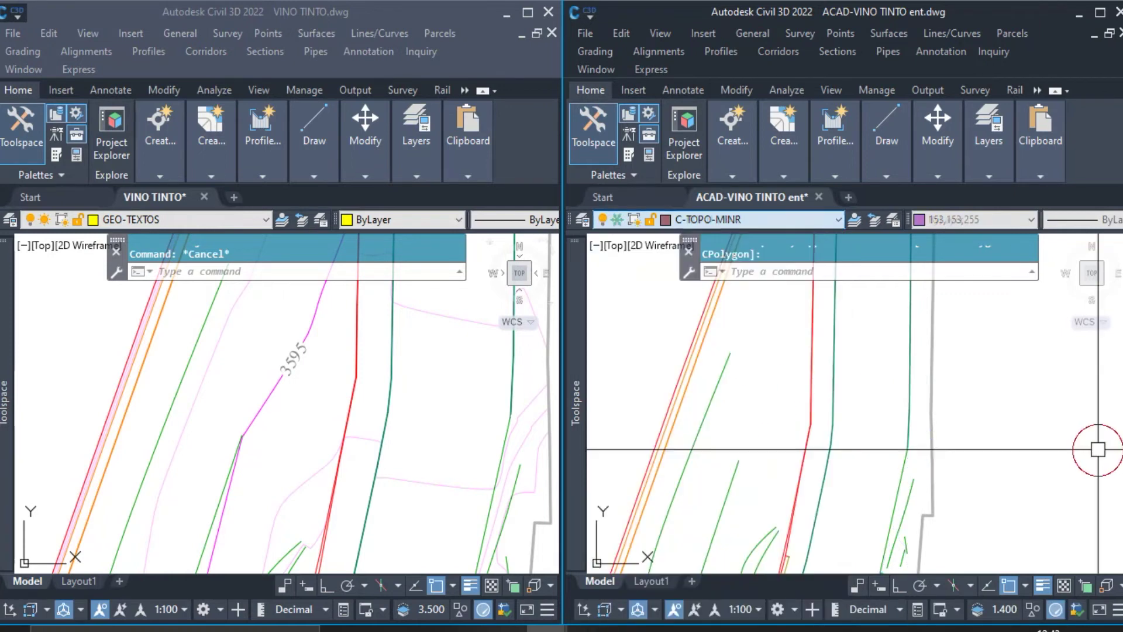
key("Escape")
Step: Add all the remaining visible linework of the site to surface 1 as Standard breaklines
scroll(837, 412, "down", 4)
scroll(837, 413, "up", 2)
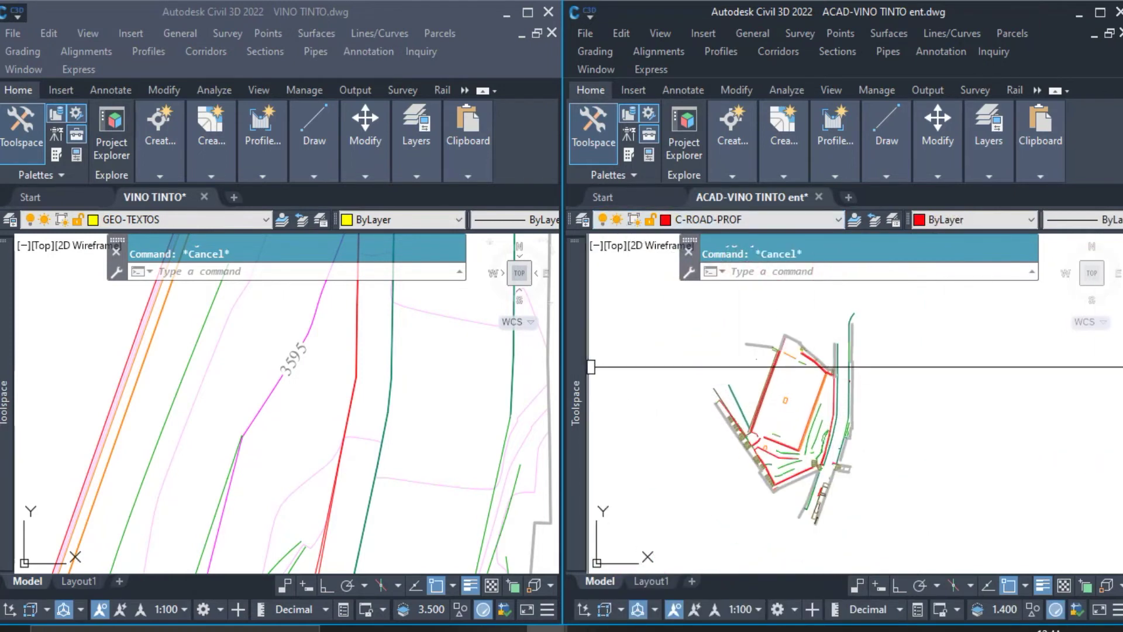
mouse_move(580, 360)
left_click(736, 379)
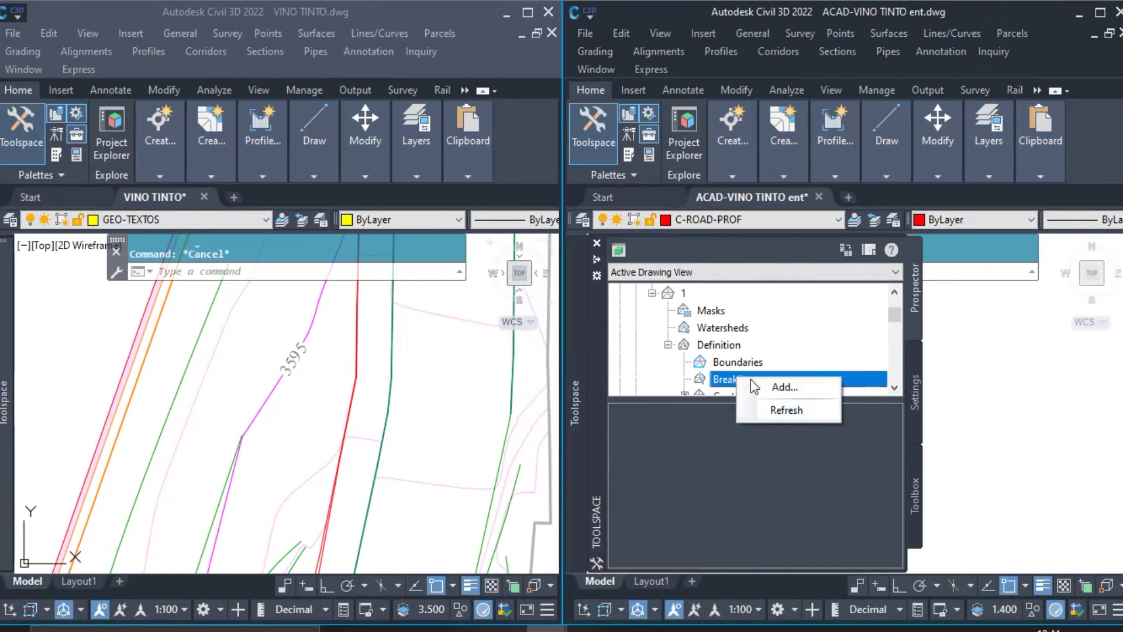
left_click(778, 387)
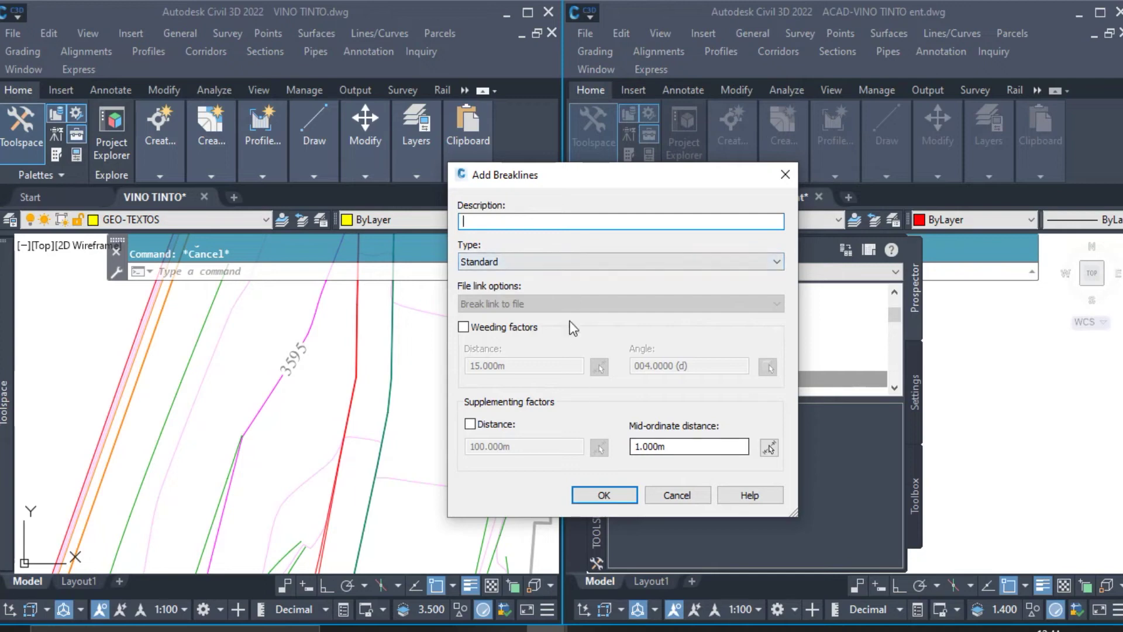
left_click(566, 261)
left_click(569, 261)
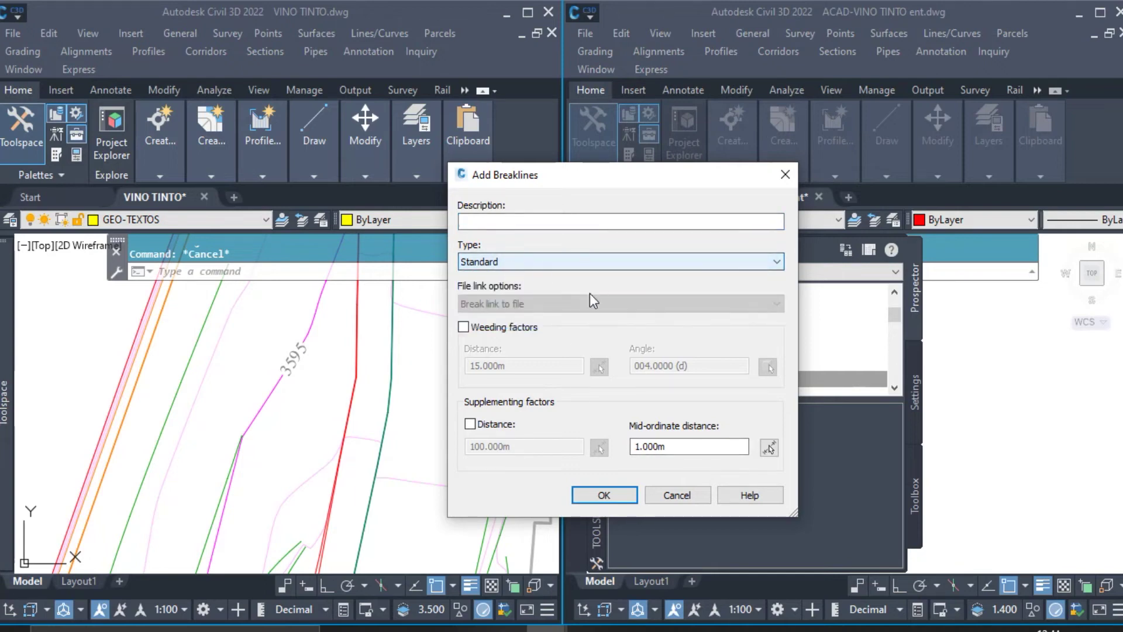
left_click(604, 494)
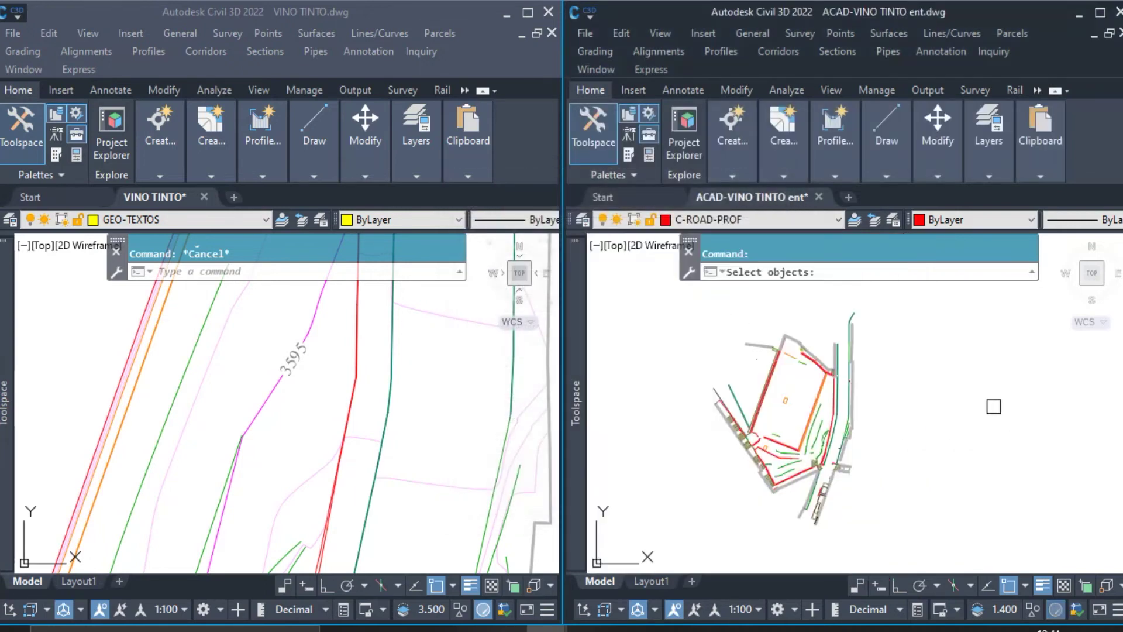
left_click(1047, 564)
left_click(855, 345)
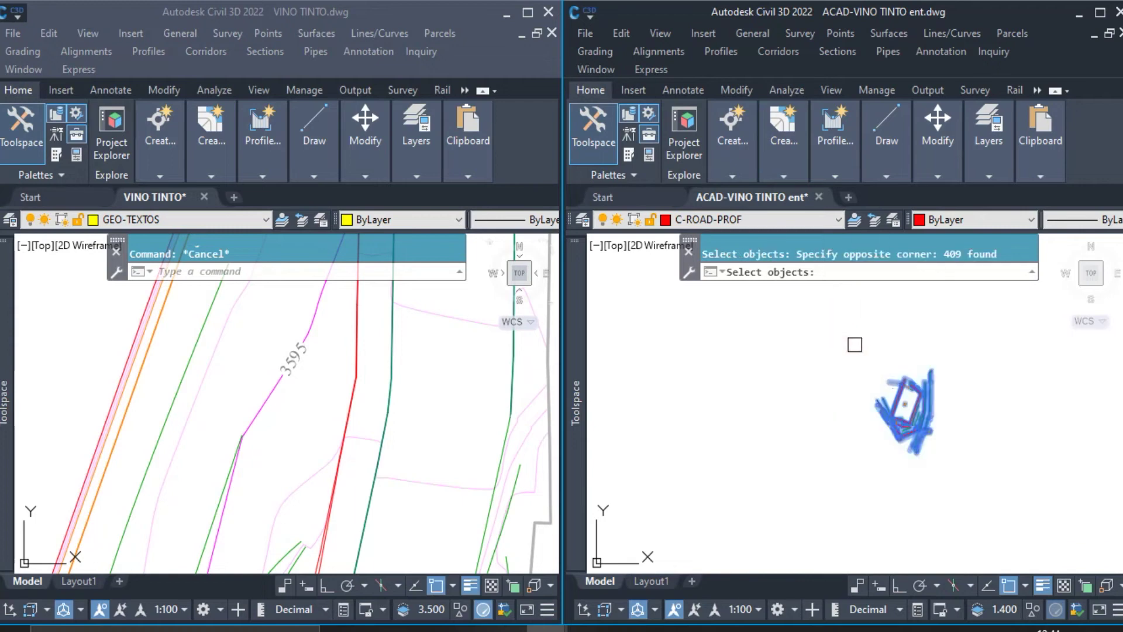
left_click(822, 340)
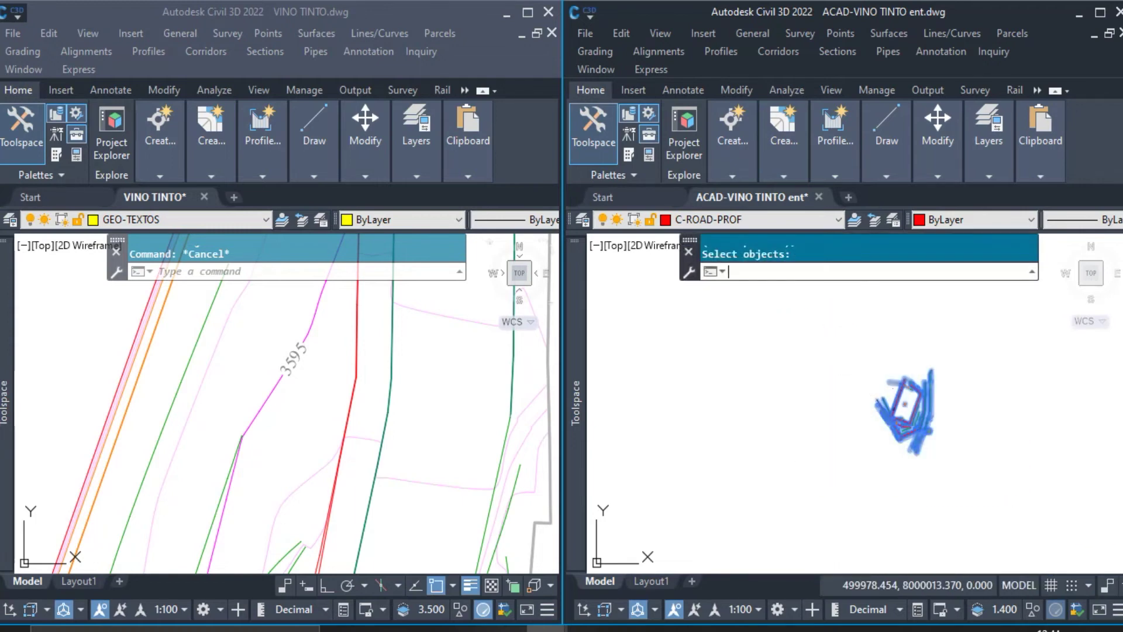
key("Return")
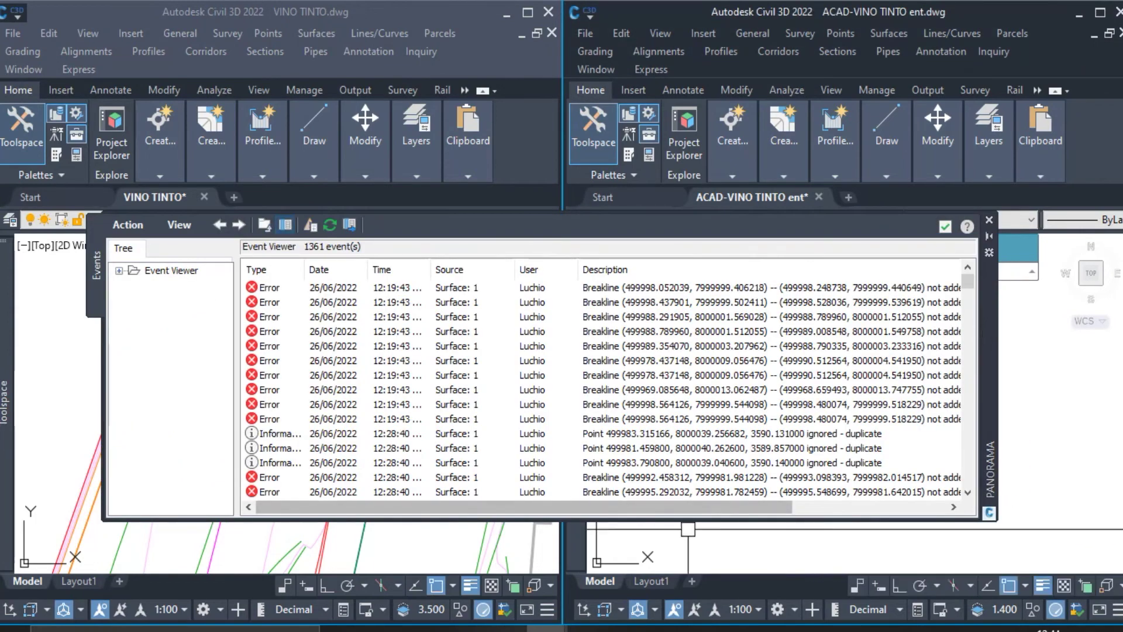
Step: Review the breakline event descriptions for surface 1 and dismiss the event list
mouse_move(700, 504)
left_mouse_down()
mouse_move(768, 503)
mouse_move(677, 504)
left_mouse_up()
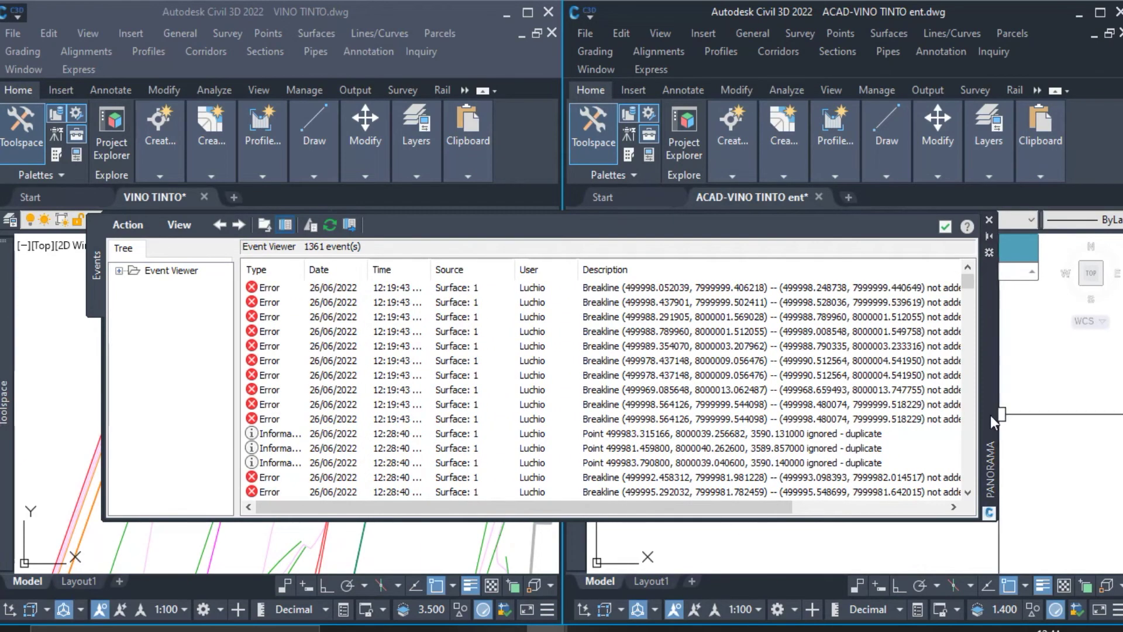
left_click_drag(766, 507, 856, 507)
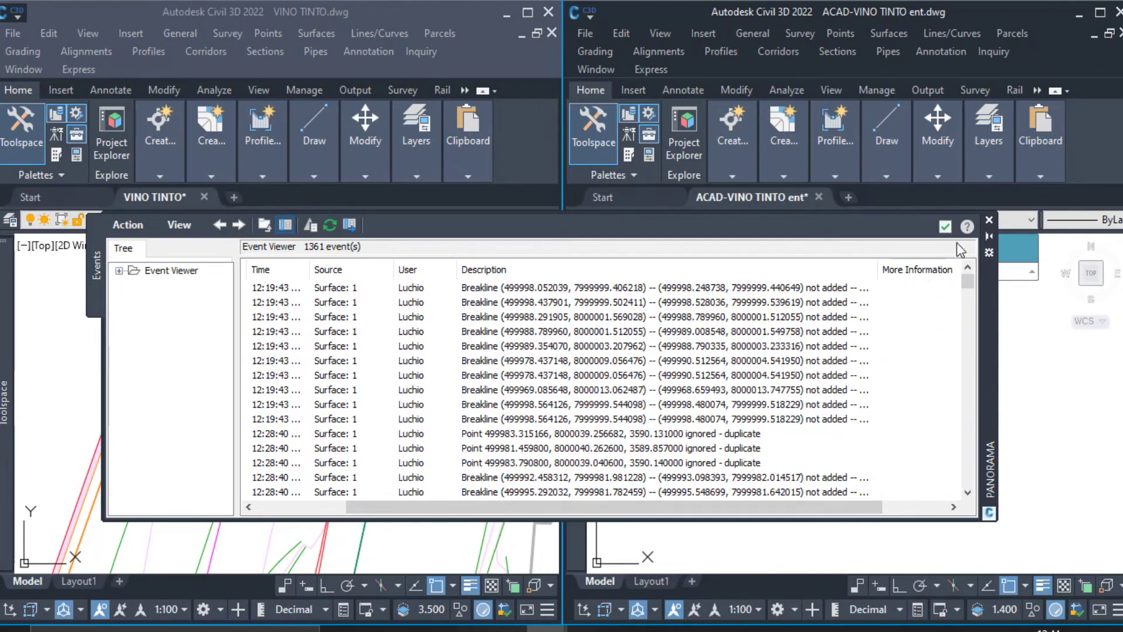
left_click(945, 226)
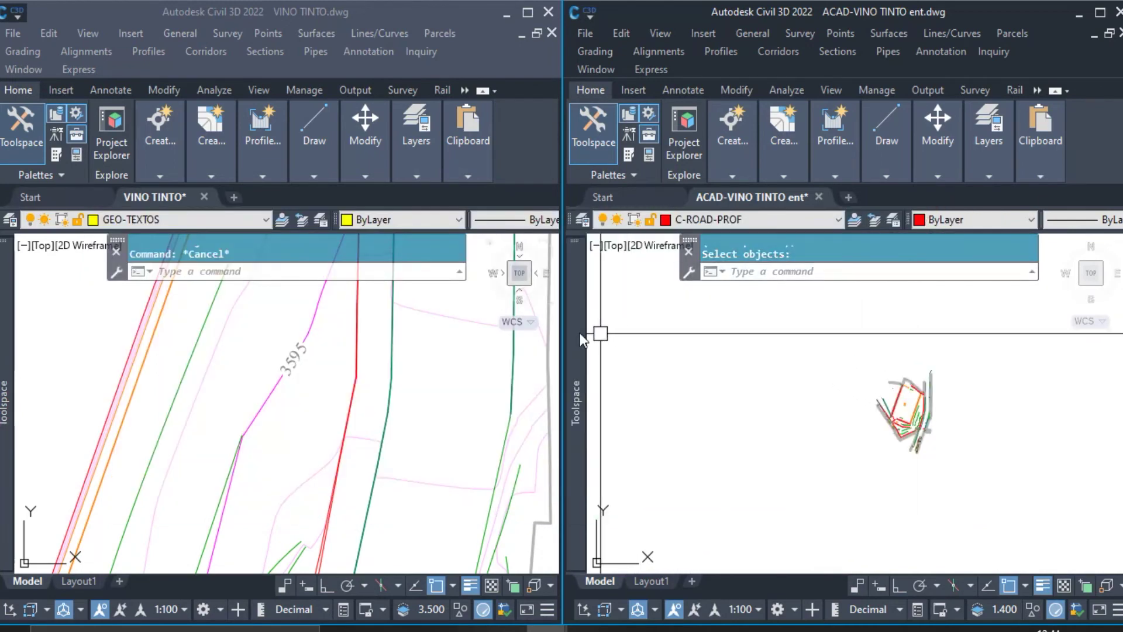
Step: Edit surface 1's Standard style to display its major and minor contours in plan view
mouse_move(579, 334)
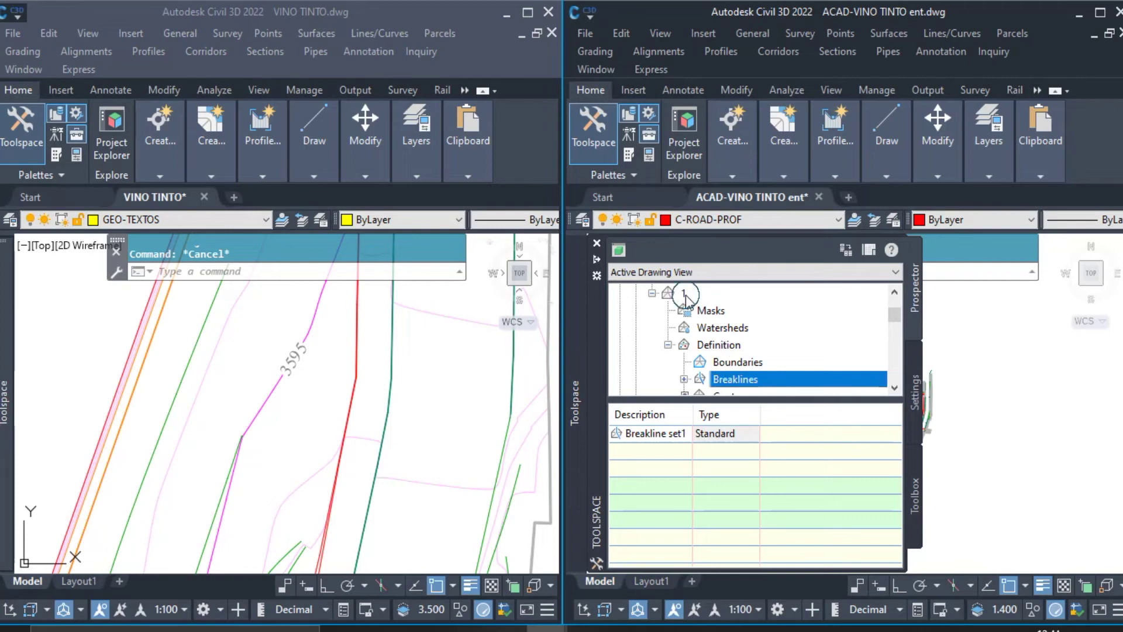
right_click(686, 298)
left_click(728, 296)
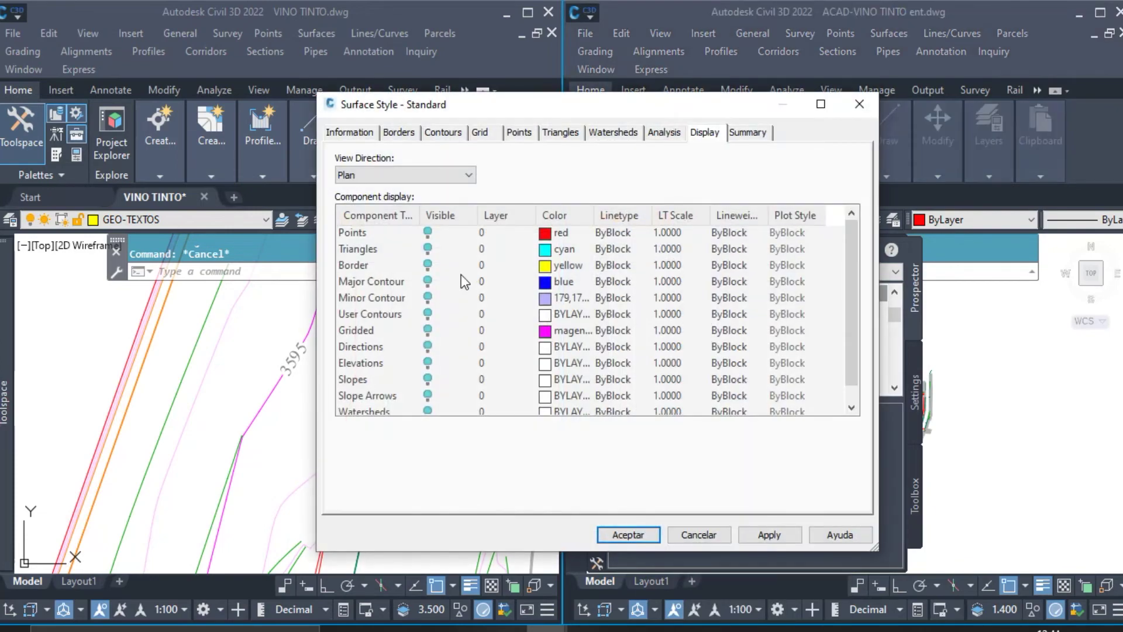
left_click(628, 534)
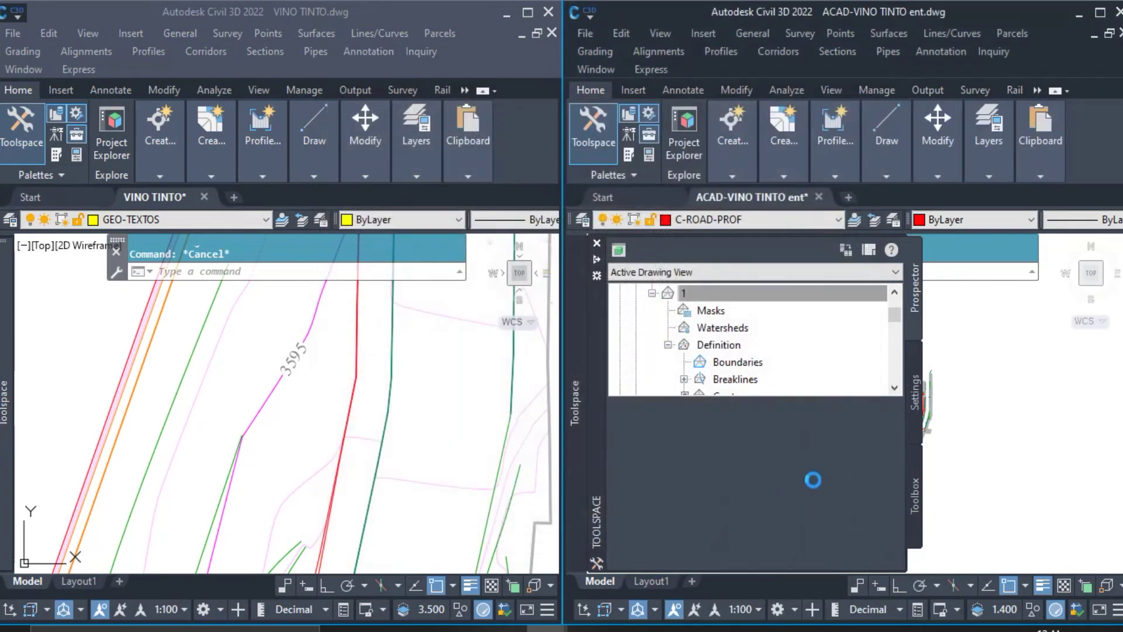
Step: Open the rebuilt surface 1 in the Object Viewer and place the viewer beside the VINO TINTO drawing
left_click(918, 396)
scroll(918, 396, "up", 10)
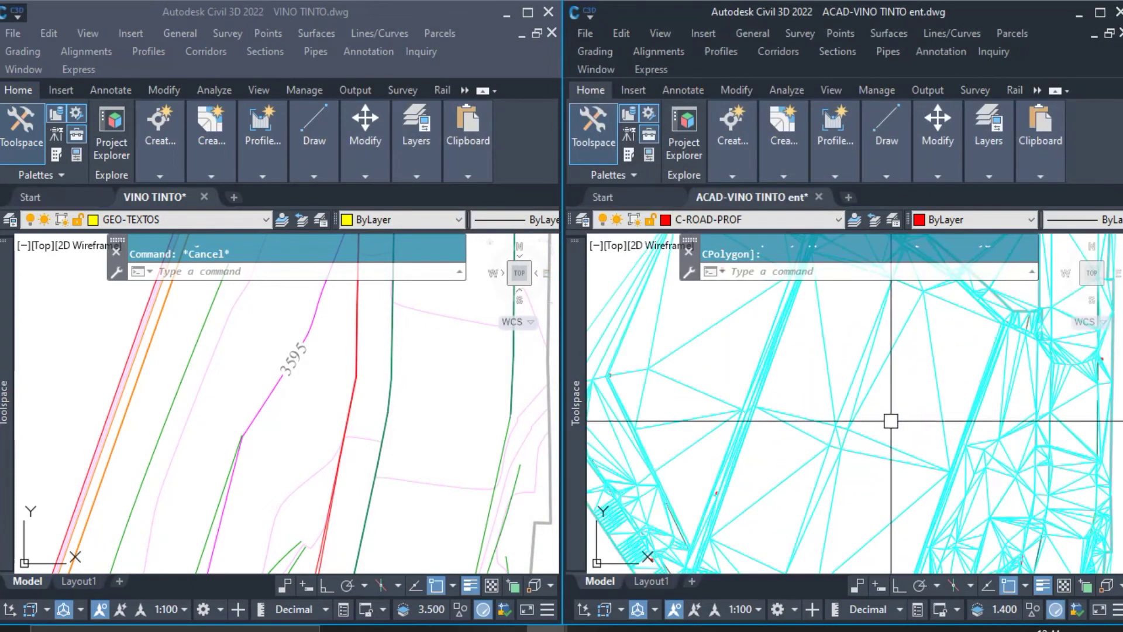
left_click(877, 444)
right_click(876, 439)
left_click(941, 394)
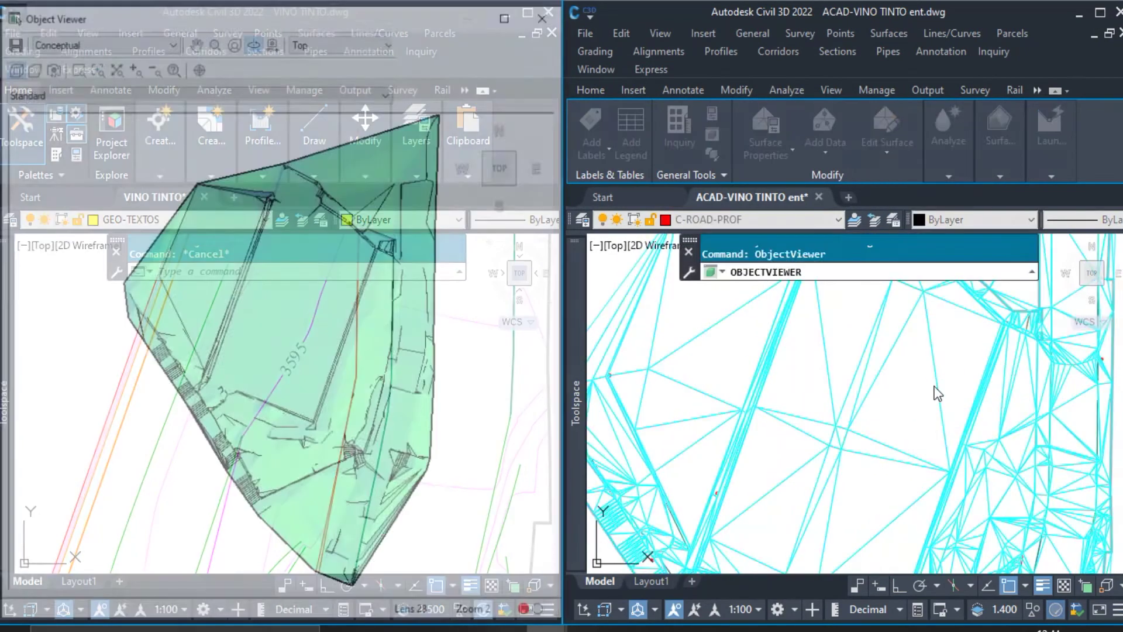
left_click_drag(371, 23, 1120, 26)
Step: Open the original topography surface of the VINO TINTO drawing in a second Object Viewer
scroll(439, 392, "down", 5)
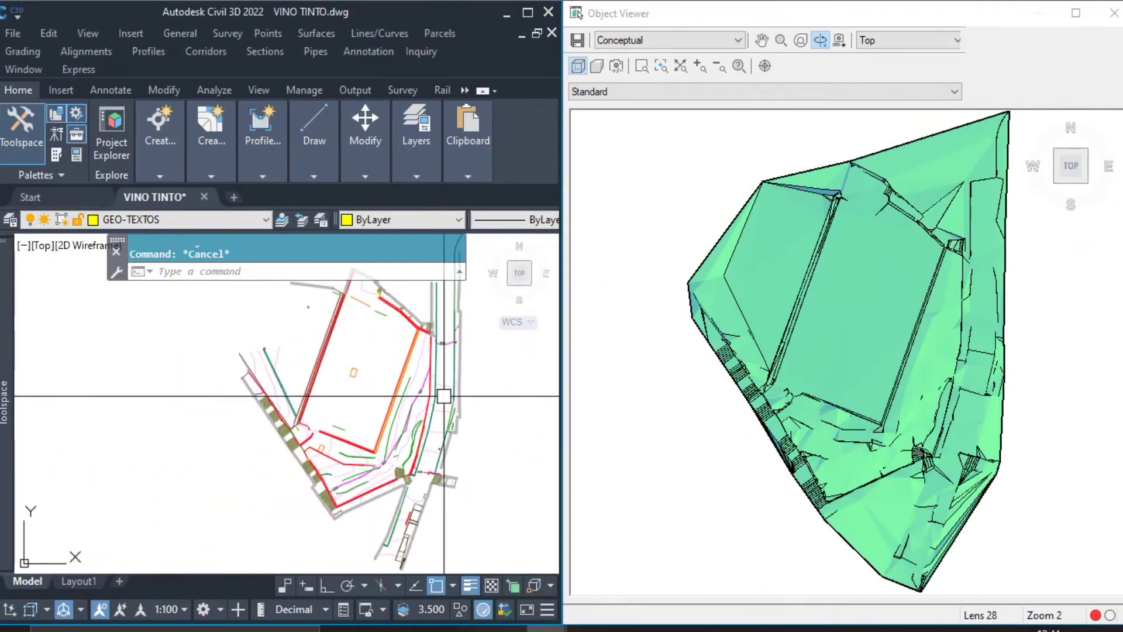
scroll(439, 389, "up", 5)
left_click(461, 359)
right_click(467, 355)
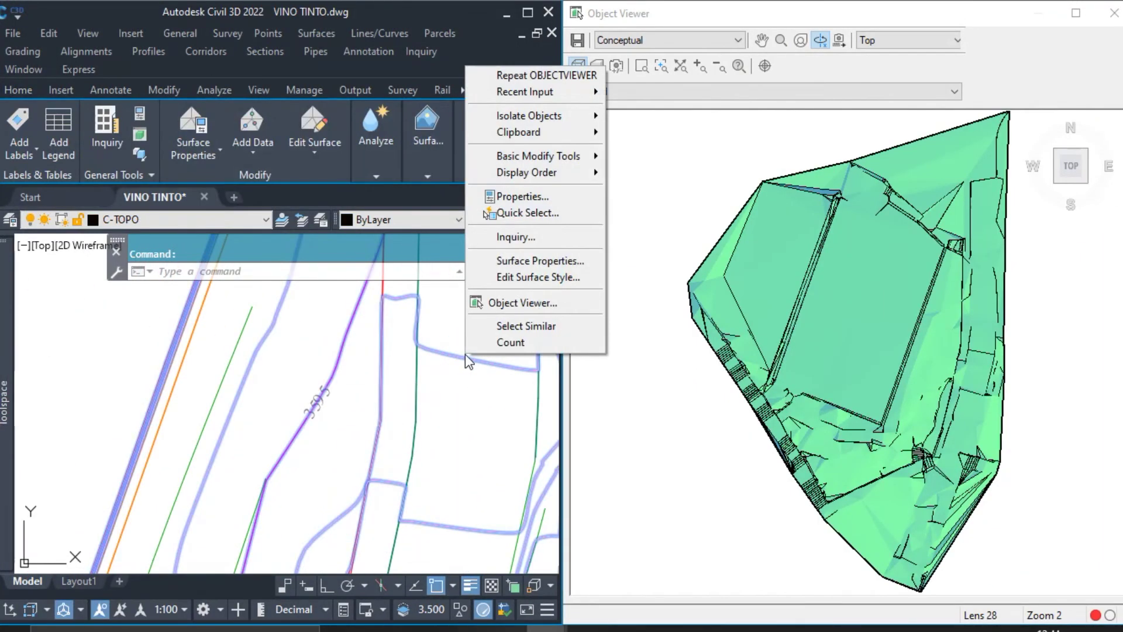
left_click(528, 304)
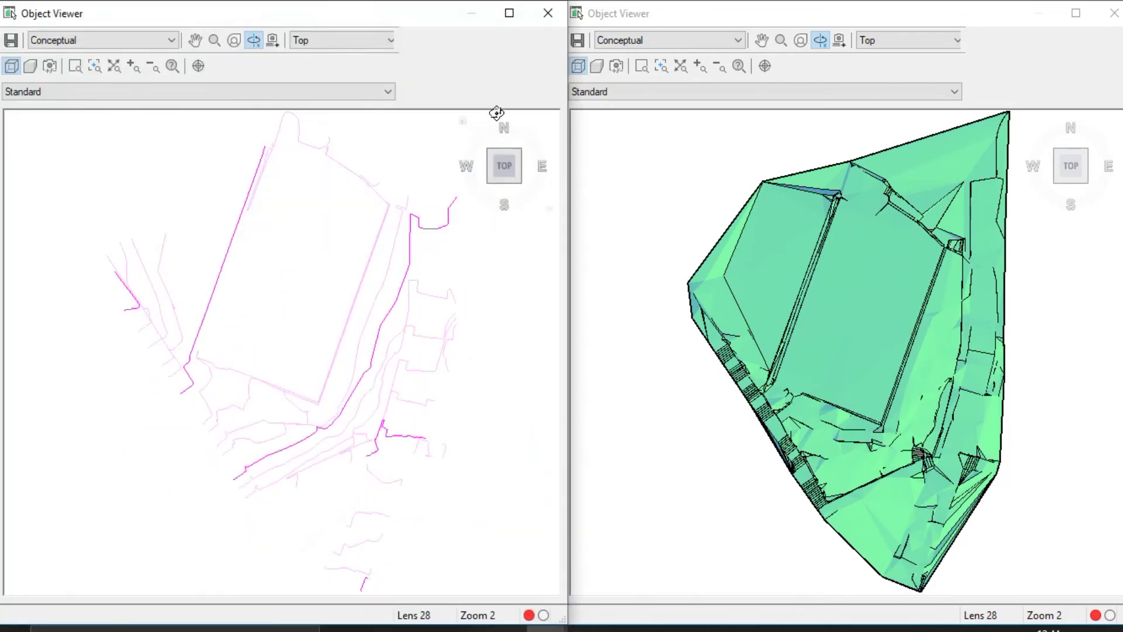
Step: Compare the original and rebuilt surfaces in matching 3D views, examining the platform edges, stairs, slopes and outer boundary
mouse_move(437, 381)
left_mouse_down()
mouse_move(441, 284)
mouse_move(423, 303)
mouse_move(426, 338)
mouse_move(518, 398)
left_mouse_up()
left_click_drag(779, 468, 915, 369)
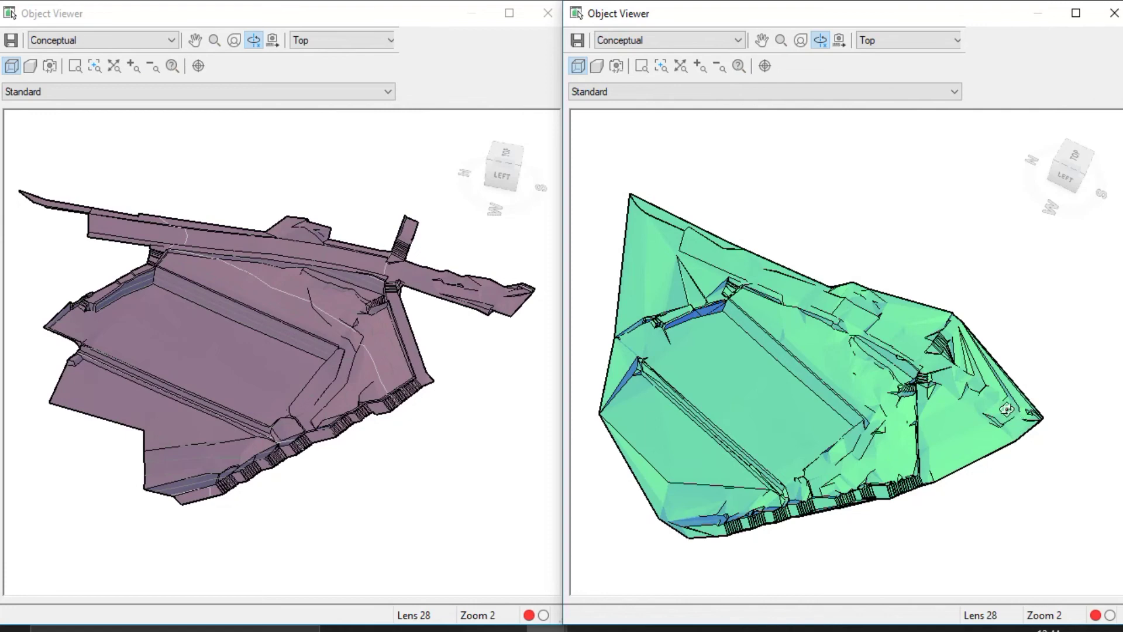
scroll(971, 369, "up", 3)
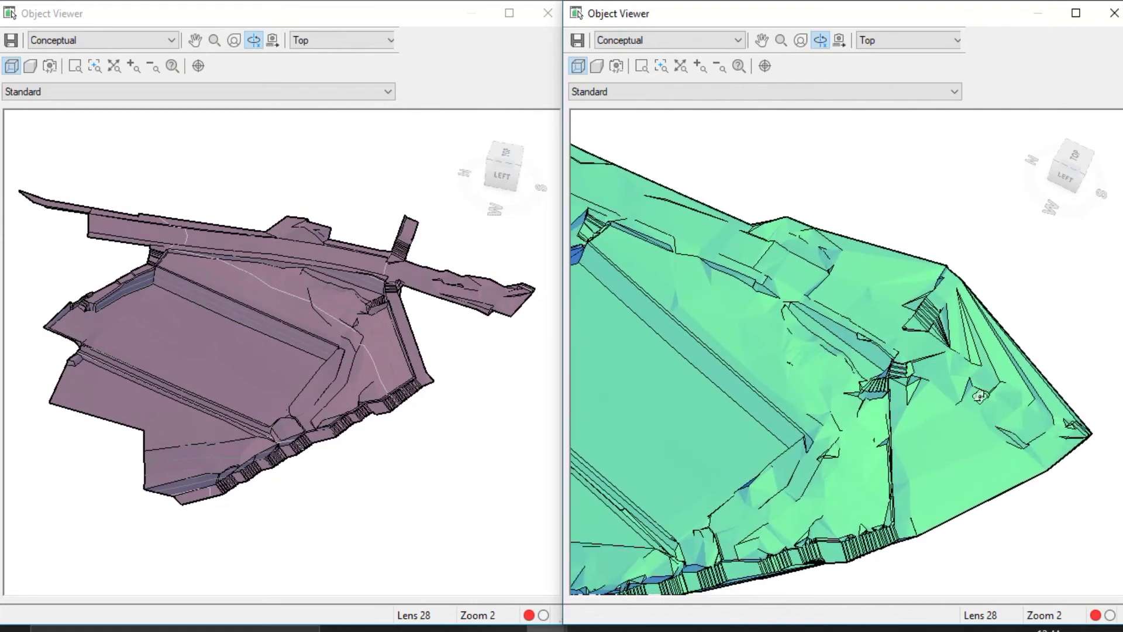
scroll(846, 344, "up", 3)
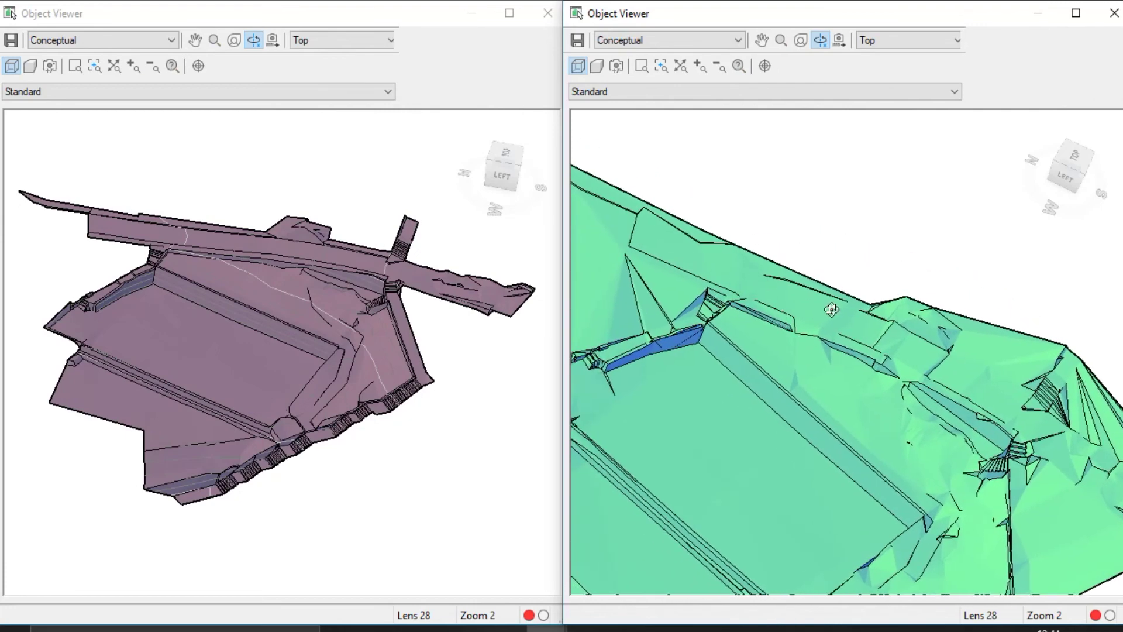
scroll(831, 309, "down", 3)
left_click_drag(884, 436, 793, 495)
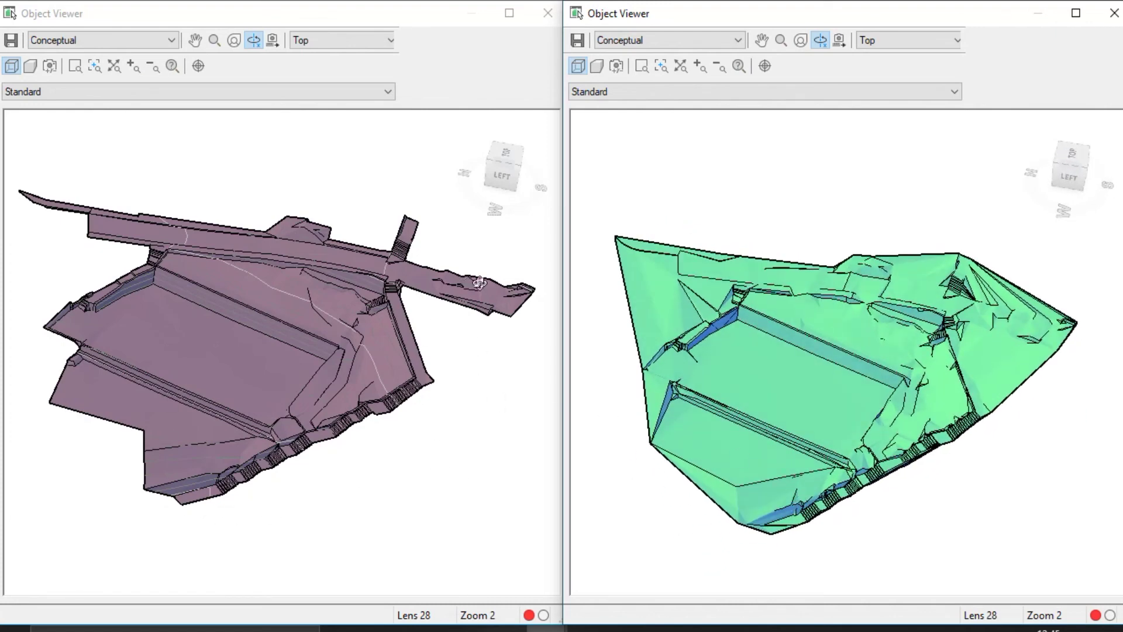
scroll(919, 470, "up", 3)
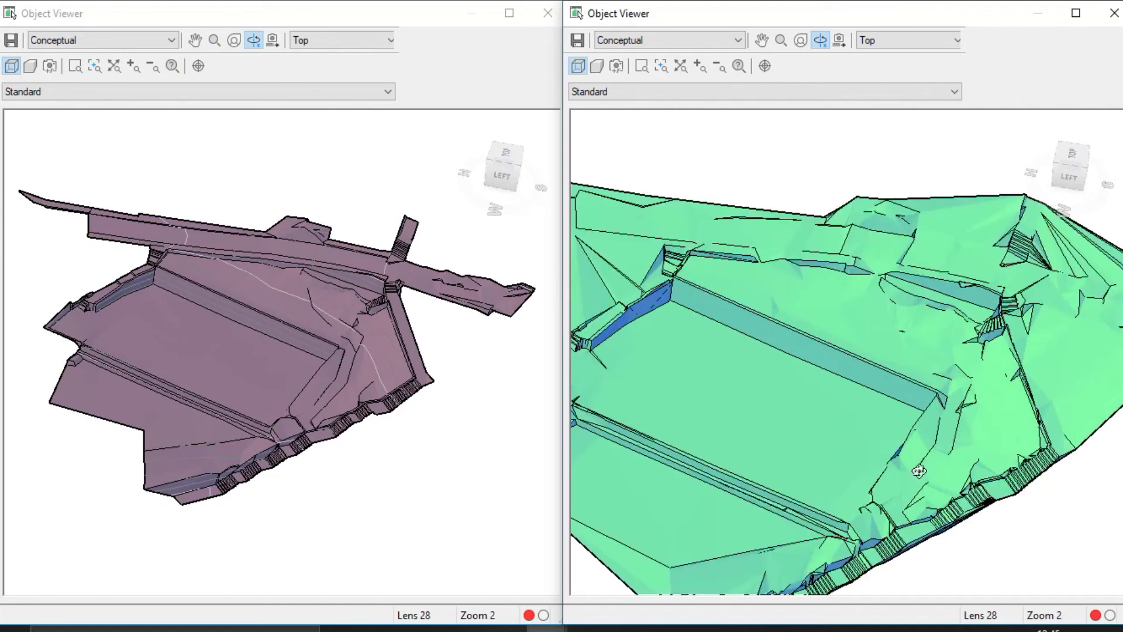
scroll(889, 438, "down", 3)
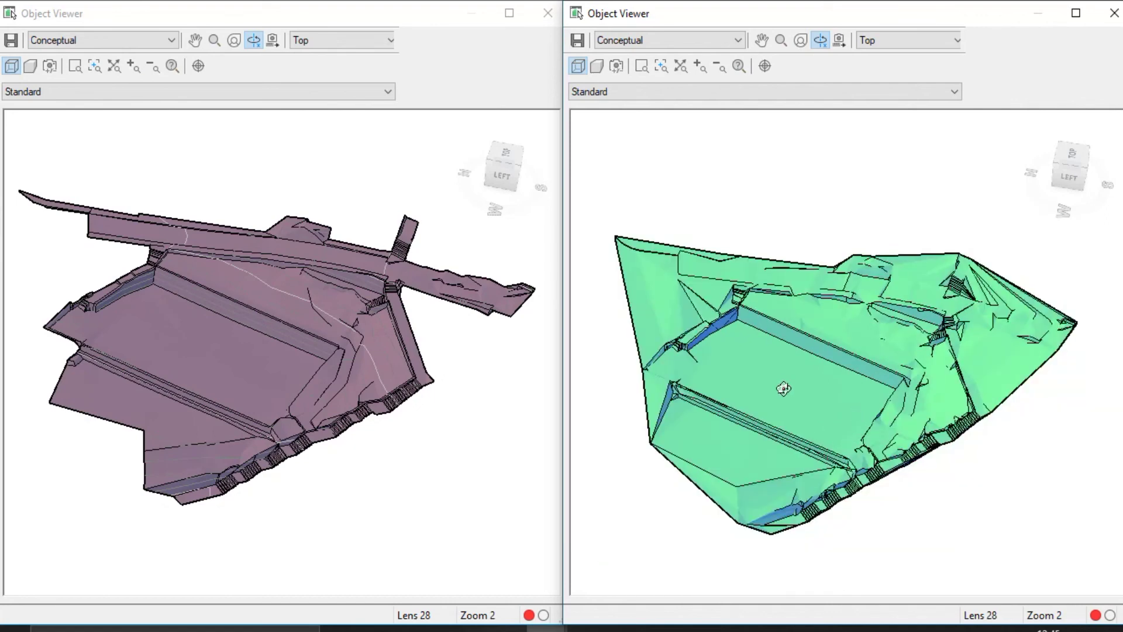